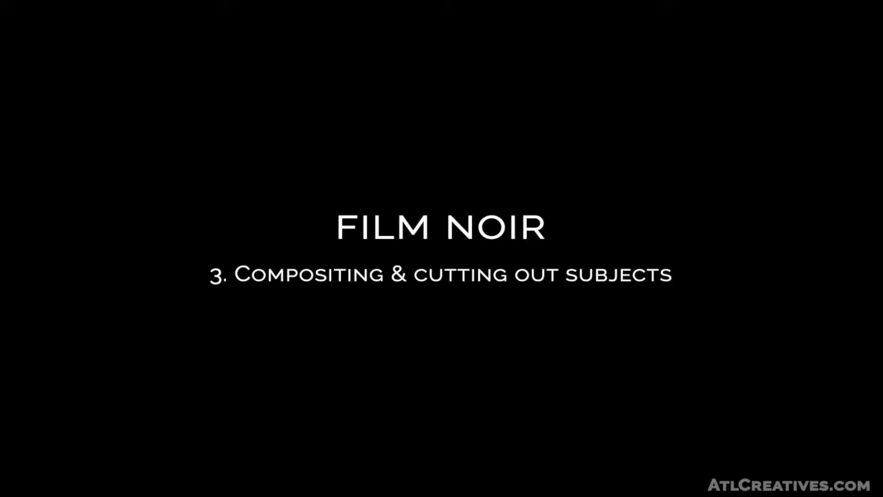
# - Open the untitled-67 virtual copy and untitled-15 together as layers of one document in Photoshop
pyautogui.press('shift+super+v')
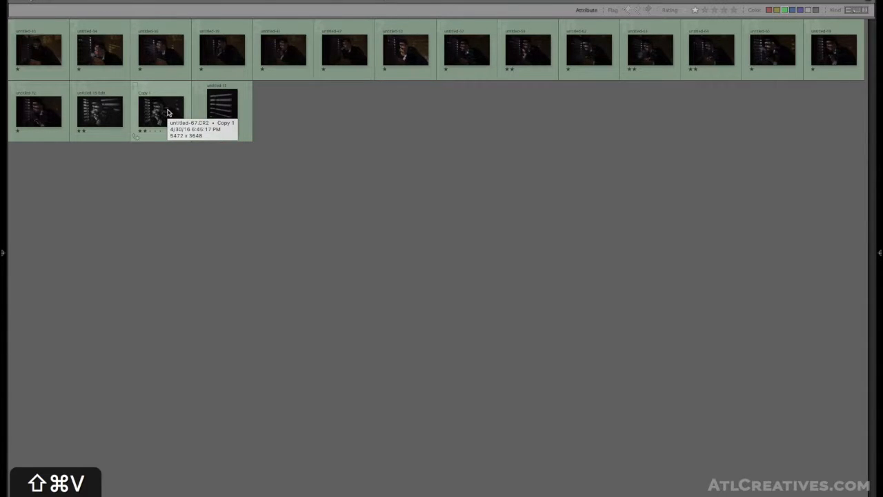
pyautogui.click(168, 113)
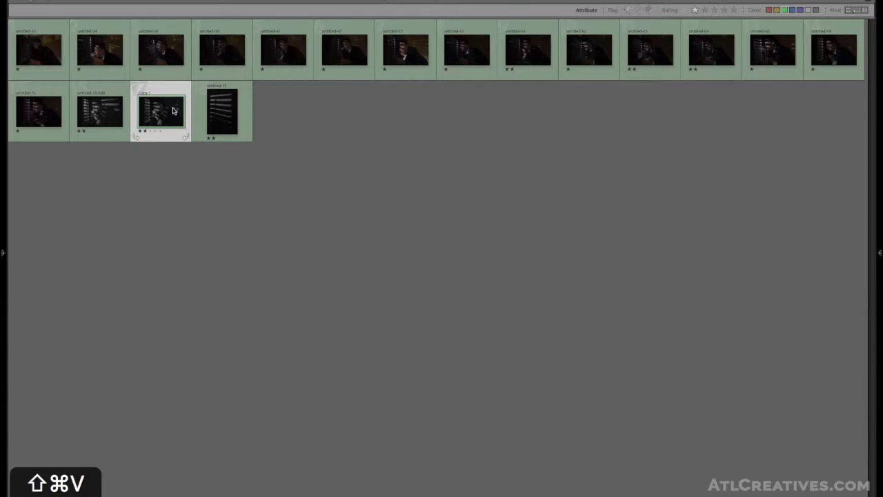
pyautogui.keyDown('super'); pyautogui.click(216, 112); pyautogui.keyUp('super')
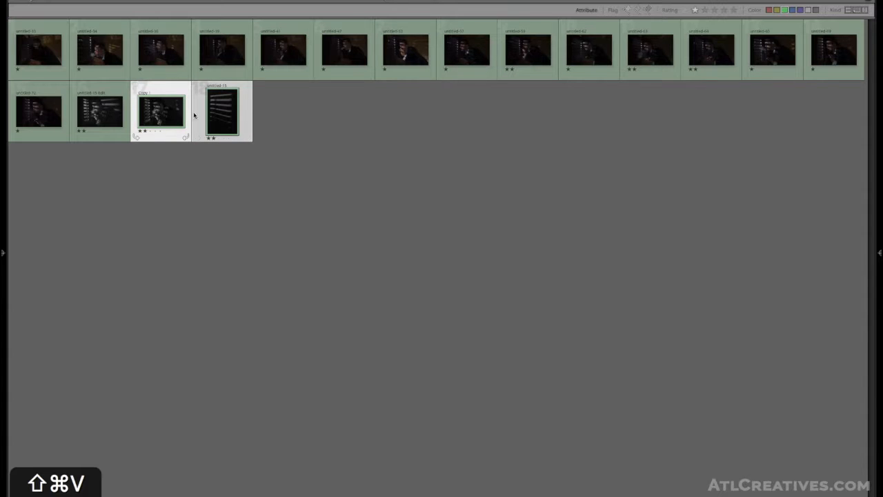
pyautogui.rightClick(158, 118)
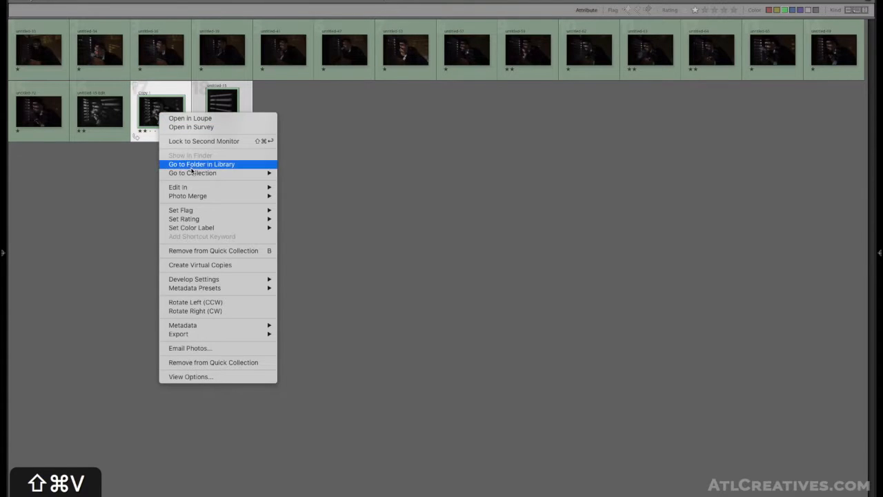
pyautogui.moveTo(191, 190)
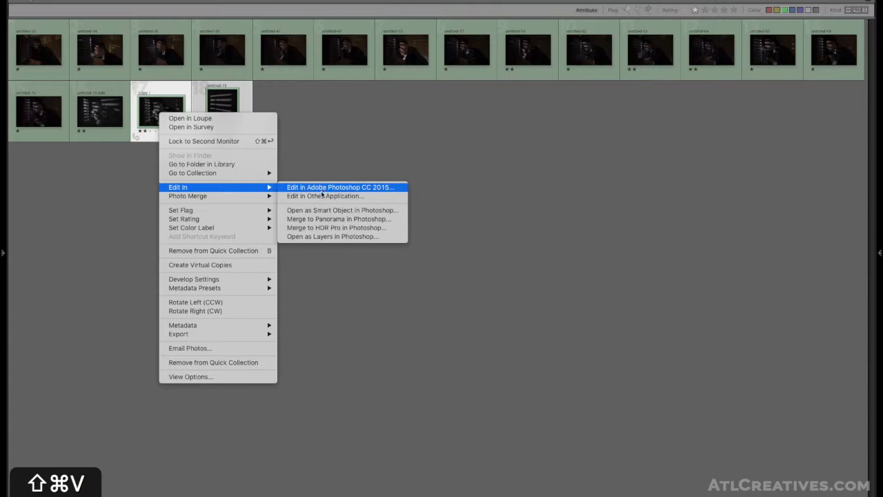
pyautogui.click(329, 237)
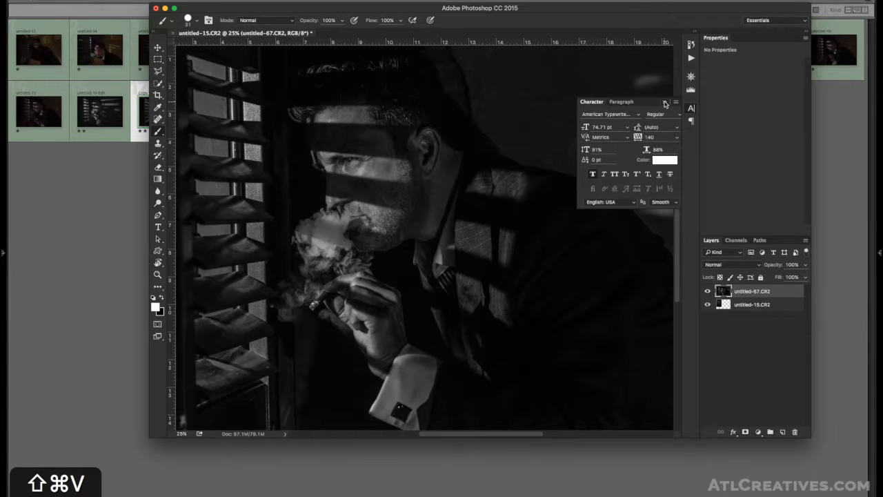
# - Dismiss the Character settings and reorder the layers so untitled-15.CR2 sits above untitled-67.CR2
pyautogui.click(665, 103)
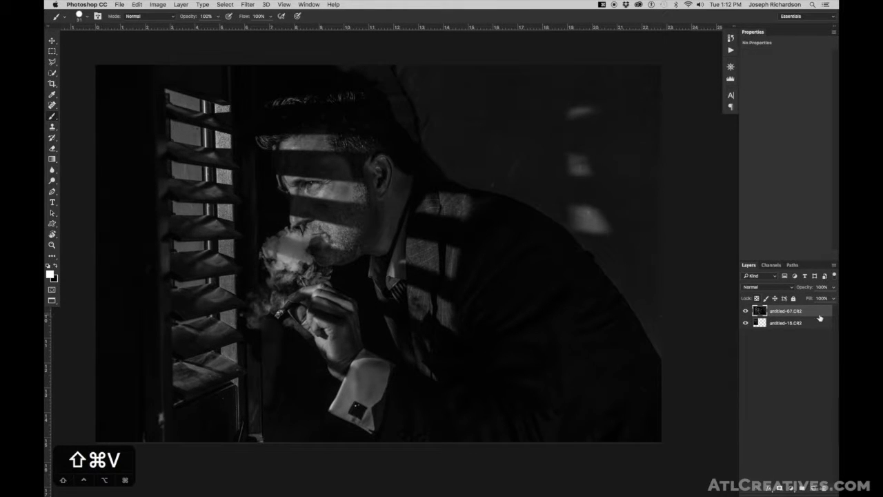
pyautogui.click(746, 312)
pyautogui.click(746, 312)
pyautogui.keyDown('shift'); pyautogui.click(761, 320); pyautogui.keyUp('shift')
pyautogui.moveTo(761, 322); pyautogui.dragTo(767, 333)
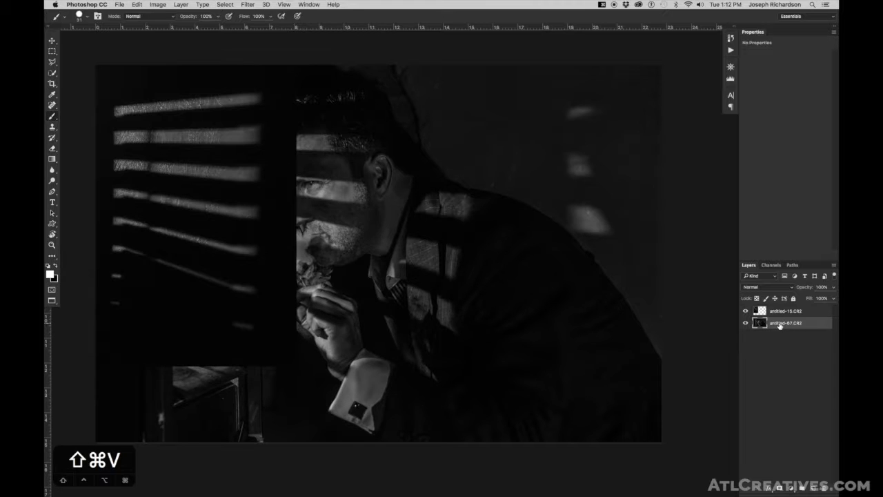
# - Rename the untitled-67.CR2 layer to "background" and the untitled-15.CR2 layer to "shutters"
pyautogui.doubleClick(780, 323)
pyautogui.write('background')
pyautogui.press('Return')
pyautogui.doubleClick(785, 311)
pyautogui.write('st')
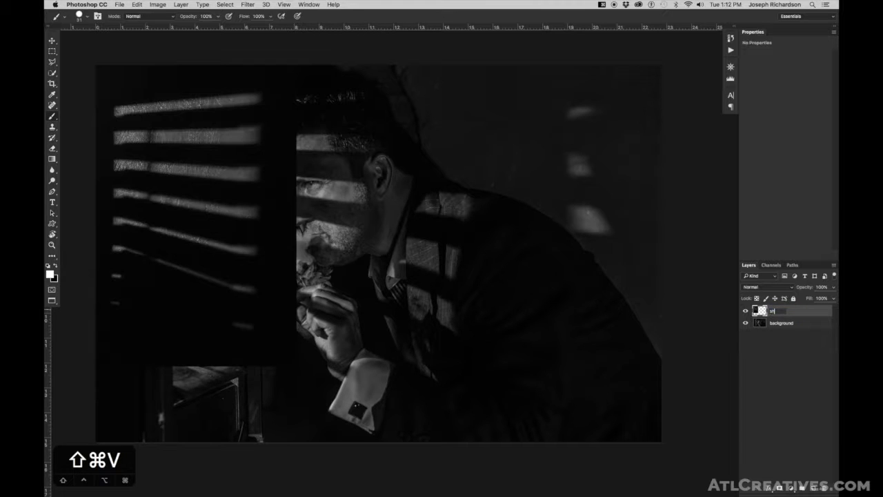
pyautogui.write('utters')
pyautogui.press('Return')
# - Move the shutters layer over the wall and jacket behind the man, and hide that layer
pyautogui.press('v')
pyautogui.moveTo(208, 202)
pyautogui.mouseDown()
pyautogui.moveTo(460, 244)
pyautogui.moveTo(364, 218)
pyautogui.moveTo(457, 247)
pyautogui.moveTo(542, 221)
pyautogui.moveTo(483, 209)
pyautogui.moveTo(478, 202)
pyautogui.moveTo(524, 207)
pyautogui.moveTo(485, 190)
pyautogui.moveTo(494, 195)
pyautogui.mouseUp()
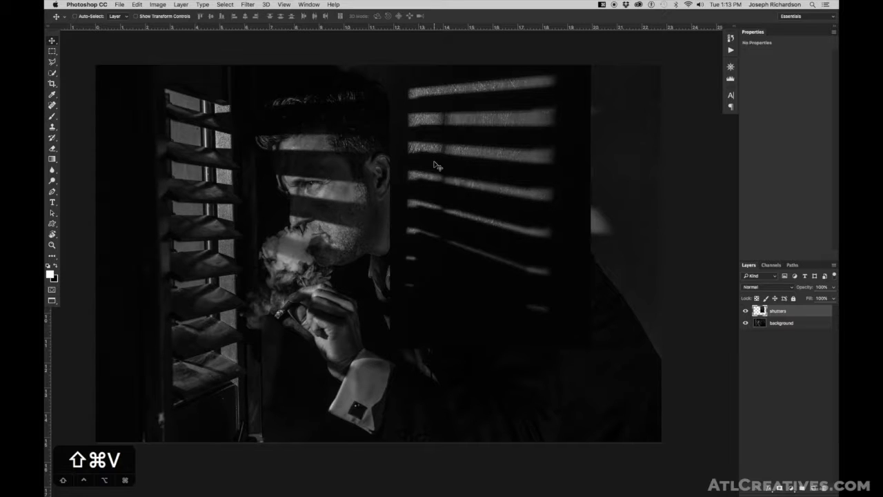
pyautogui.moveTo(462, 167); pyautogui.dragTo(527, 185)
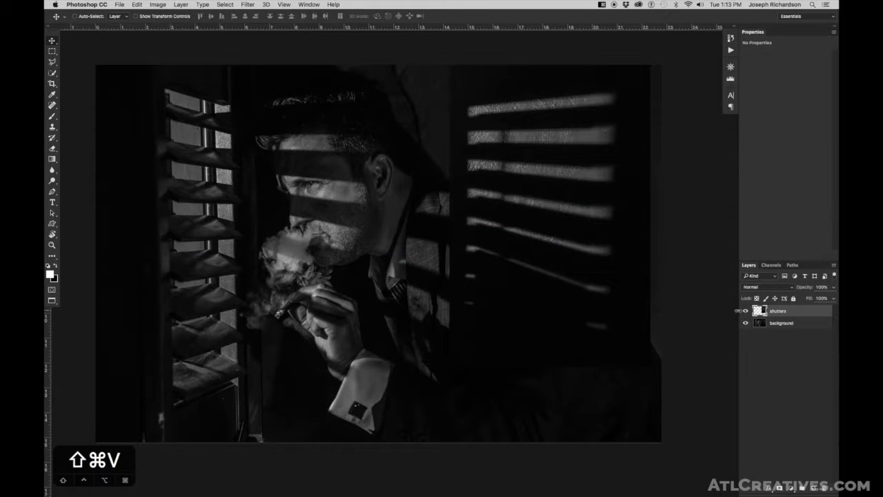
pyautogui.click(745, 313)
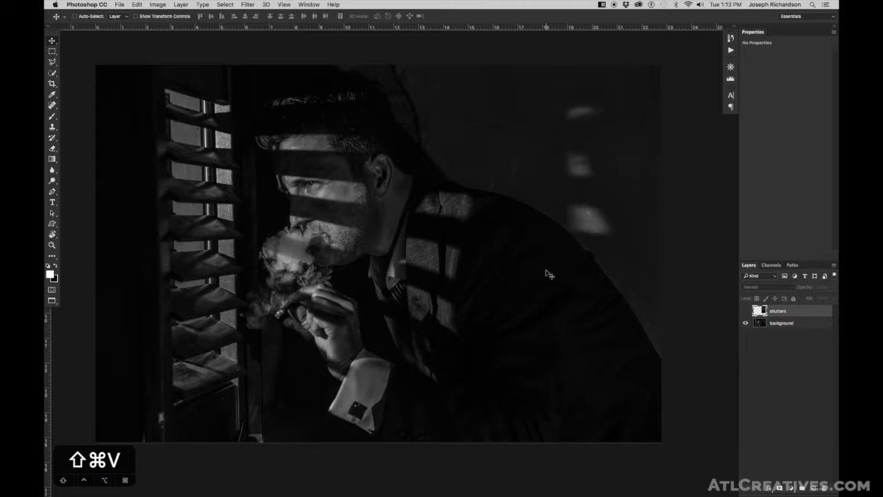
# - Draw a closed, jagged Pen path of straight segments across the dark jacket, starting where its back edge meets the image border
pyautogui.keyDown('super'); pyautogui.click(630, 331); pyautogui.keyUp('super')
pyautogui.moveTo(630, 332); pyautogui.dragTo(591, 322)
pyautogui.press('p')
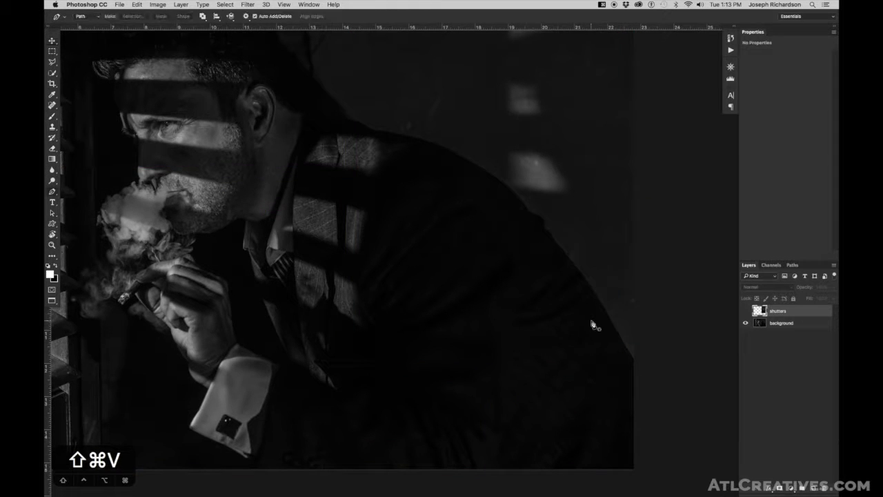
pyautogui.keyDown('super'); pyautogui.click(607, 339); pyautogui.keyUp('super')
pyautogui.moveTo(605, 339); pyautogui.dragTo(536, 286)
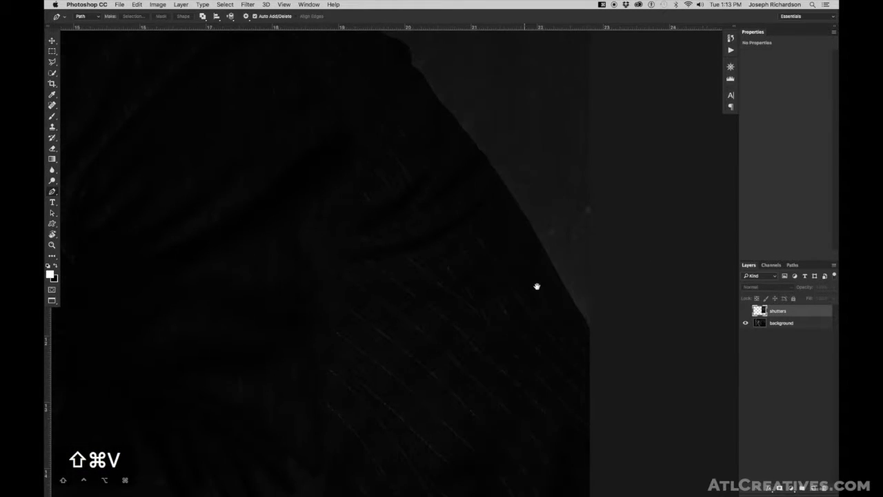
pyautogui.click(589, 329)
pyautogui.click(564, 310)
pyautogui.click(536, 302)
pyautogui.click(488, 298)
pyautogui.click(450, 294)
pyautogui.click(423, 262)
pyautogui.click(394, 229)
pyautogui.click(328, 228)
pyautogui.click(309, 265)
pyautogui.click(240, 291)
pyautogui.click(211, 261)
pyautogui.click(166, 272)
pyautogui.click(141, 306)
pyautogui.click(218, 367)
pyautogui.click(305, 383)
pyautogui.click(336, 346)
pyautogui.click(461, 387)
pyautogui.click(479, 356)
pyautogui.click(570, 361)
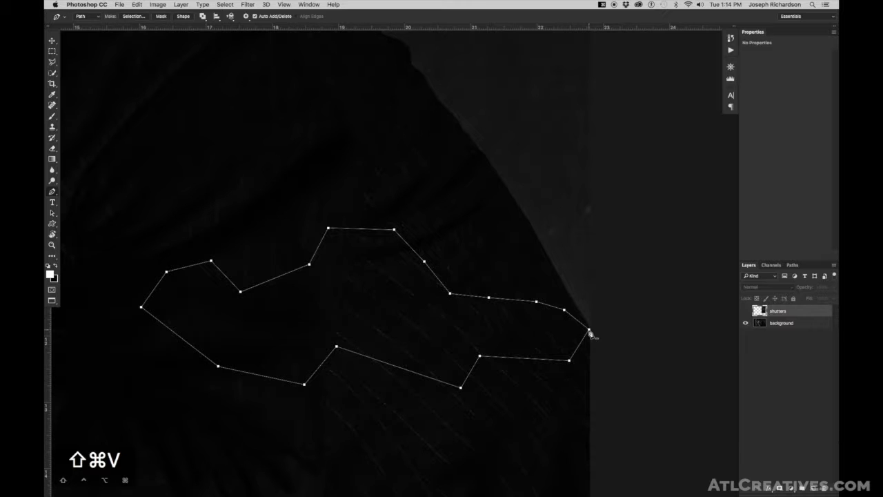
pyautogui.press('super+z')
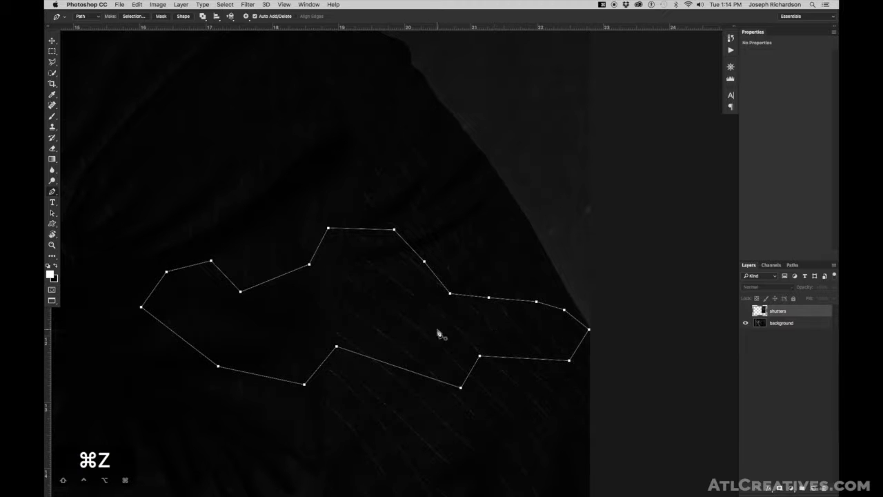
# - Convert the closed path into a new anti-aliased selection with a 5-pixel feather radius
pyautogui.rightClick(404, 330)
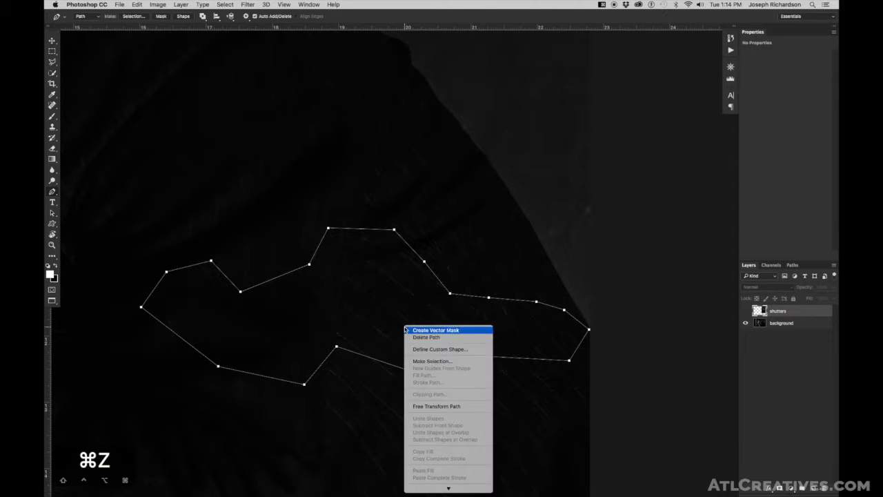
pyautogui.click(447, 360)
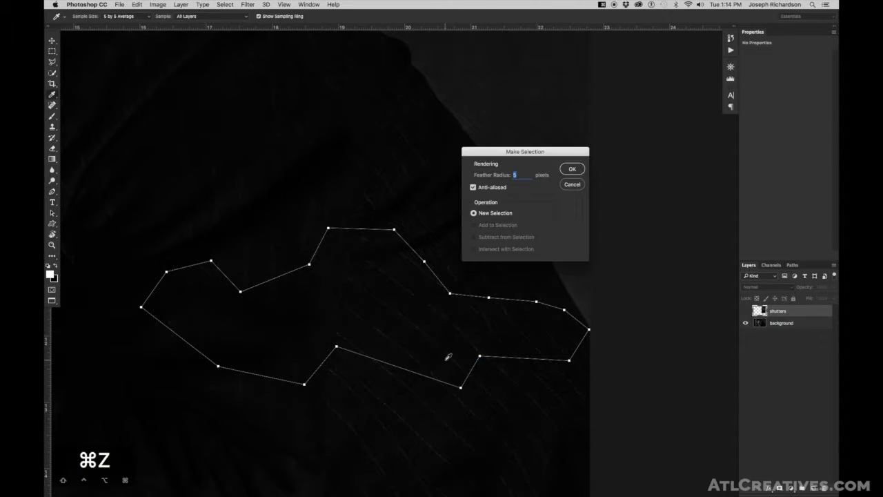
pyautogui.click(570, 170)
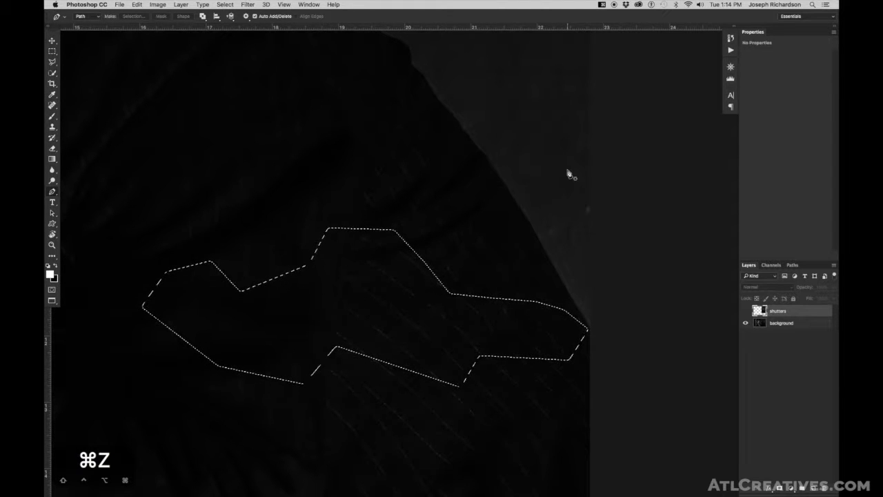
# - Test-paint the selection white on a new layer, and discard both the layer and the selection
pyautogui.click(814, 488)
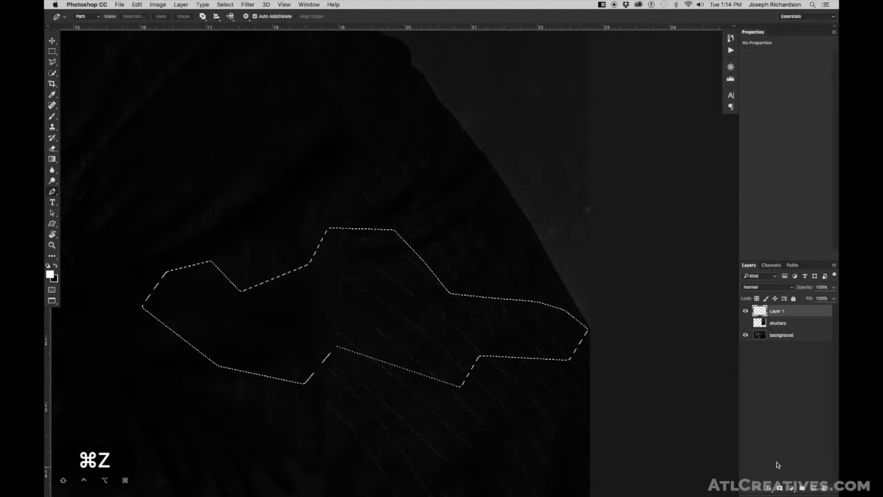
pyautogui.press('b')
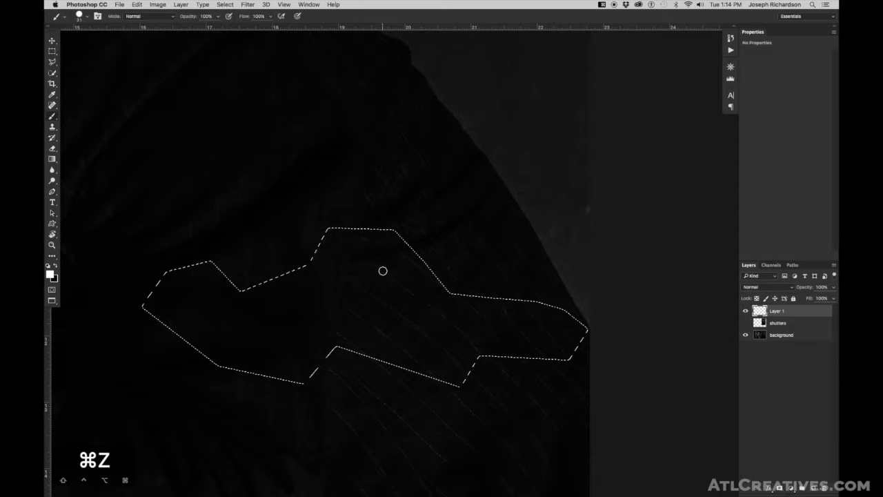
pyautogui.moveTo(376, 291); pyautogui.dragTo(425, 294)
pyautogui.moveTo(414, 256)
pyautogui.mouseDown()
pyautogui.moveTo(329, 319)
pyautogui.moveTo(281, 261)
pyautogui.moveTo(155, 265)
pyautogui.moveTo(167, 316)
pyautogui.moveTo(298, 310)
pyautogui.moveTo(373, 365)
pyautogui.moveTo(460, 383)
pyautogui.moveTo(513, 316)
pyautogui.mouseUp()
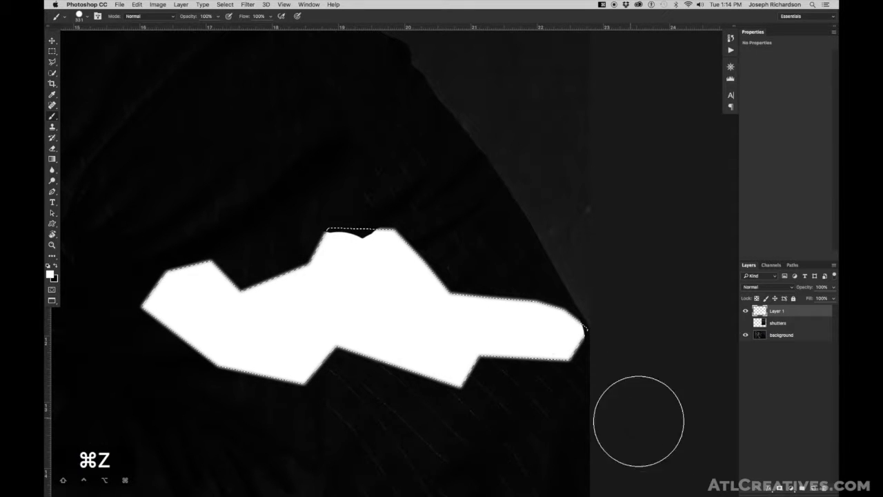
pyautogui.click(825, 488)
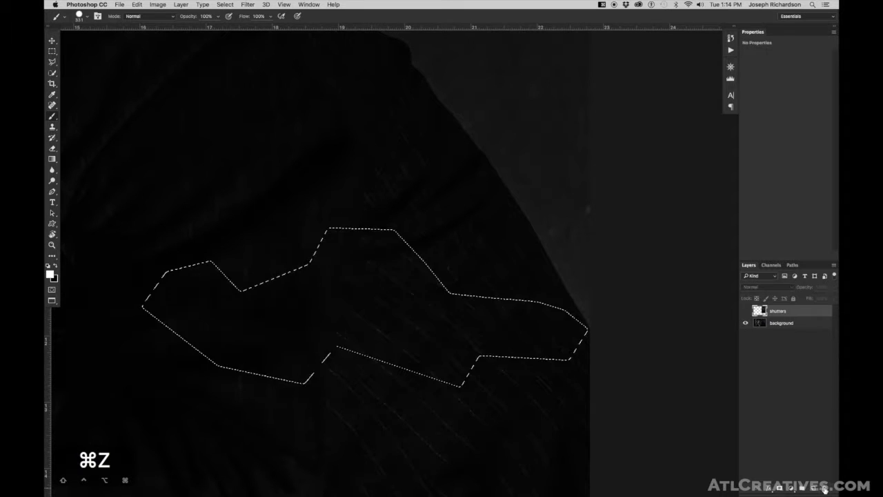
pyautogui.press('super+d')
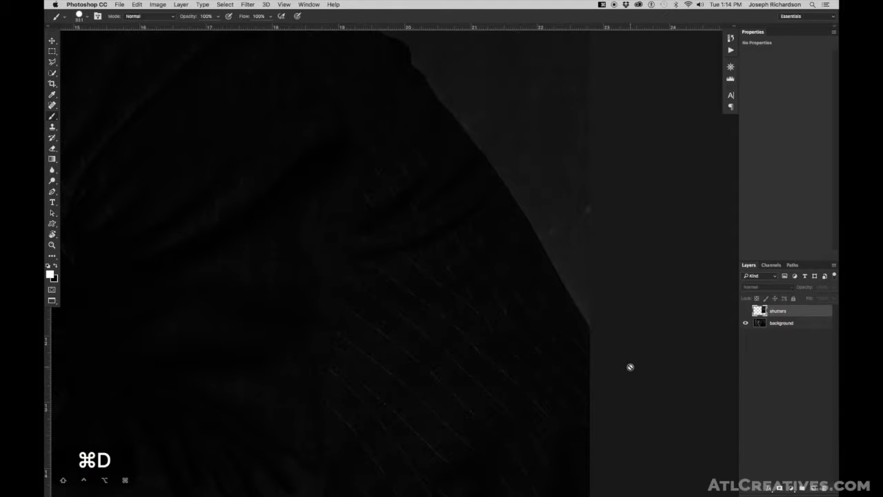
# - Draw a curved Pen segment on the jacket and angle the end anchor's two direction handles independently
pyautogui.press('p')
pyautogui.click(553, 335)
pyautogui.click(501, 319)
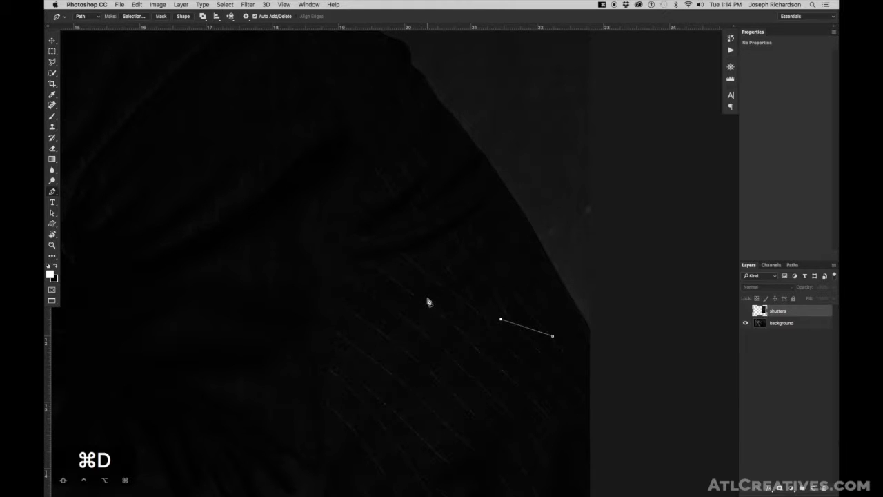
pyautogui.press('super+z')
pyautogui.click(433, 278)
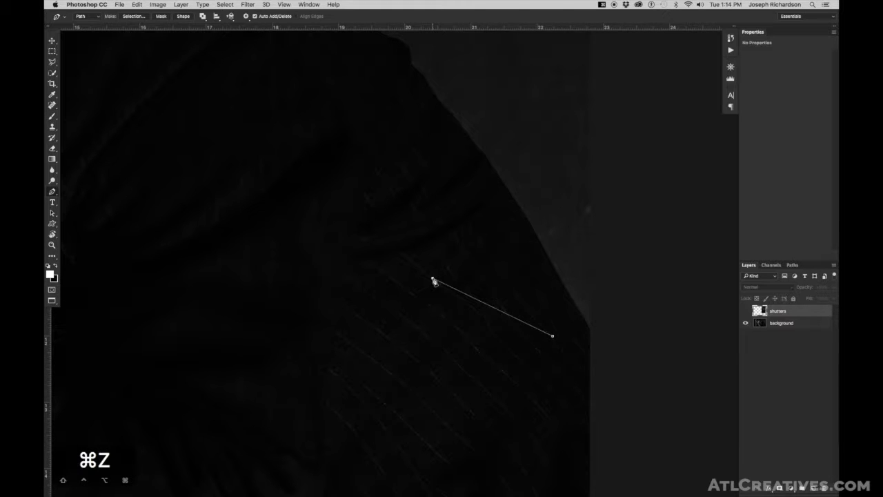
pyautogui.moveTo(434, 281); pyautogui.dragTo(311, 300)
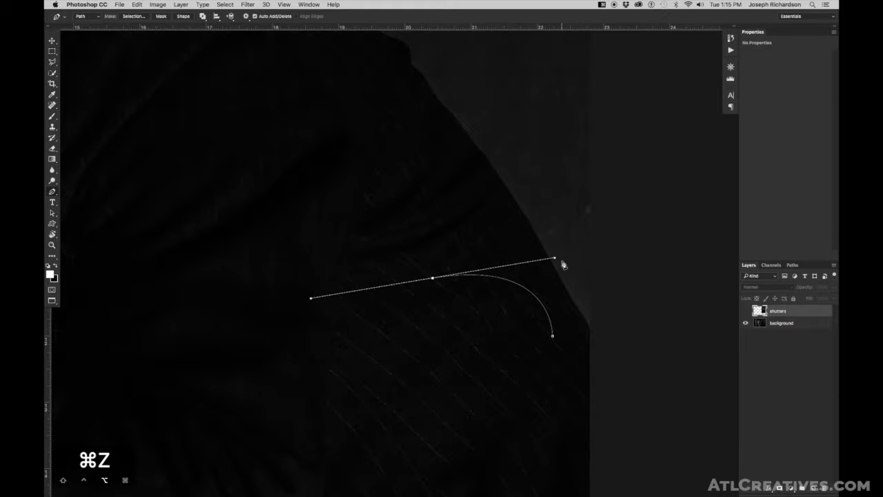
pyautogui.moveTo(556, 261); pyautogui.dragTo(509, 236)
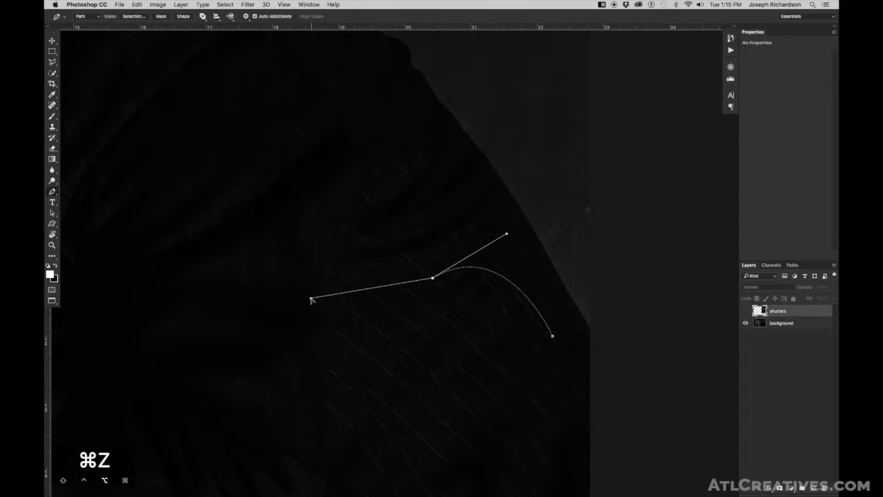
pyautogui.moveTo(312, 299); pyautogui.dragTo(390, 226)
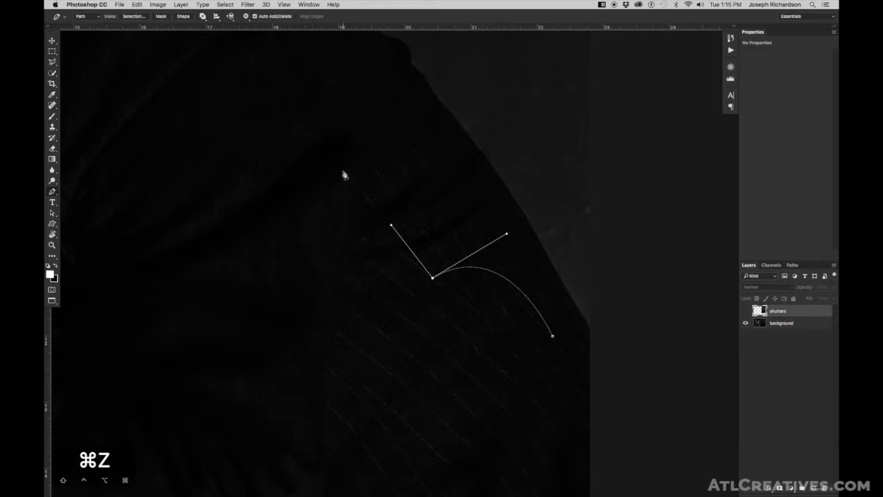
# - Add a second curved segment, reshape the handles at the middle anchor, and discard the practice path
pyautogui.click(270, 313)
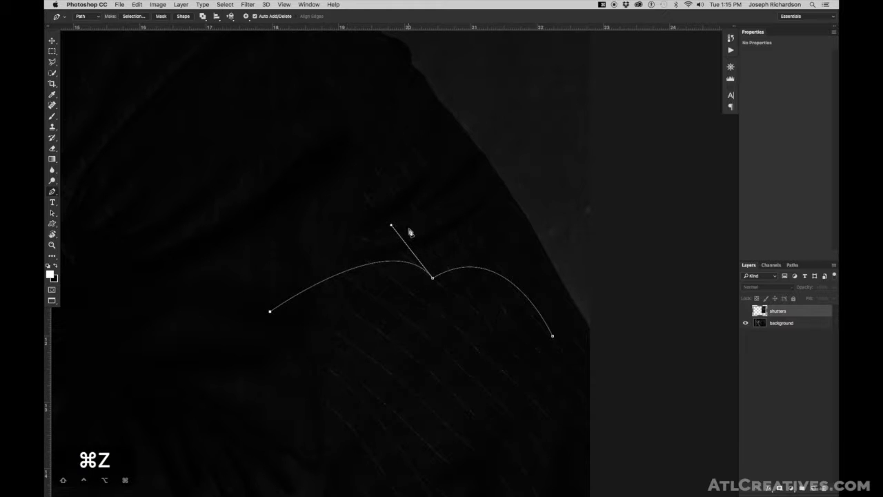
pyautogui.moveTo(391, 226); pyautogui.dragTo(362, 226)
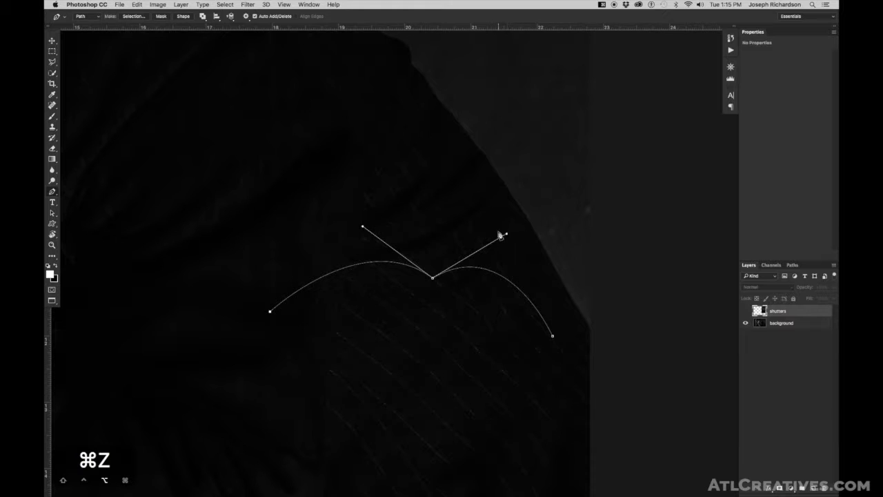
pyautogui.moveTo(507, 236); pyautogui.dragTo(502, 209)
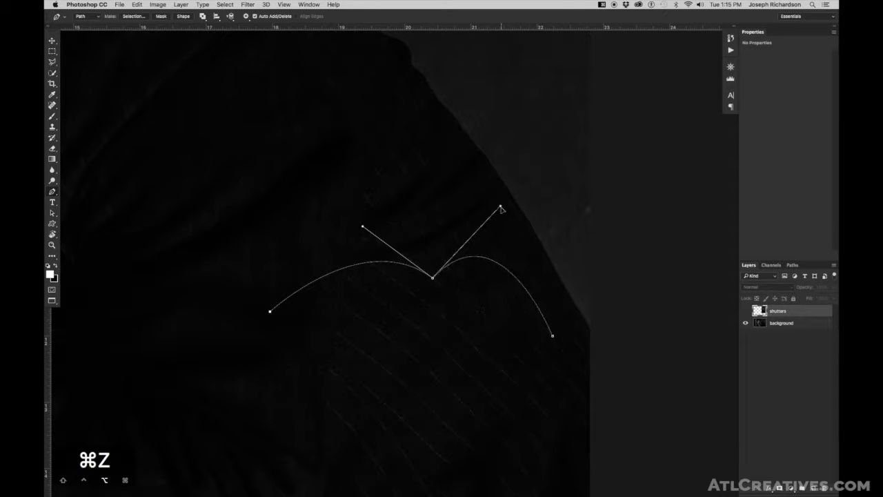
pyautogui.press('Escape')
pyautogui.press('super+z')
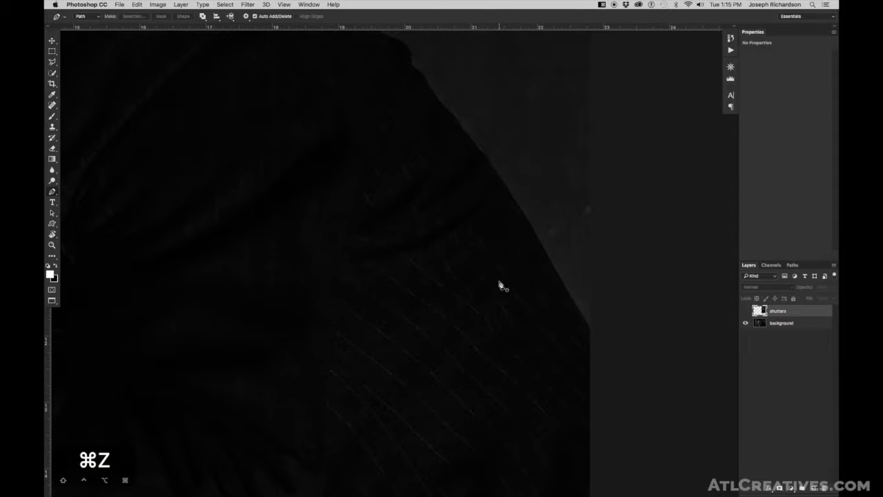
# - Examine the boundary between the man's jacket, shoulder and hair and the dark wall behind him
pyautogui.moveTo(544, 262); pyautogui.dragTo(554, 309)
pyautogui.keyDown('alt'); pyautogui.click(554, 307); pyautogui.keyUp('alt')
pyautogui.moveTo(522, 271); pyautogui.dragTo(563, 322)
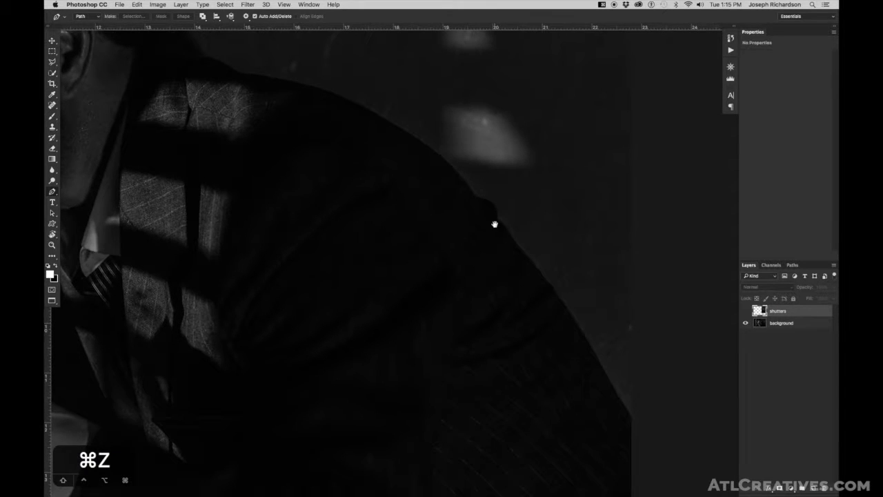
pyautogui.moveTo(546, 276); pyautogui.dragTo(504, 212)
pyautogui.keyDown('super'); pyautogui.click(541, 262); pyautogui.keyUp('super')
pyautogui.keyDown('super'); pyautogui.click(541, 263); pyautogui.keyUp('super')
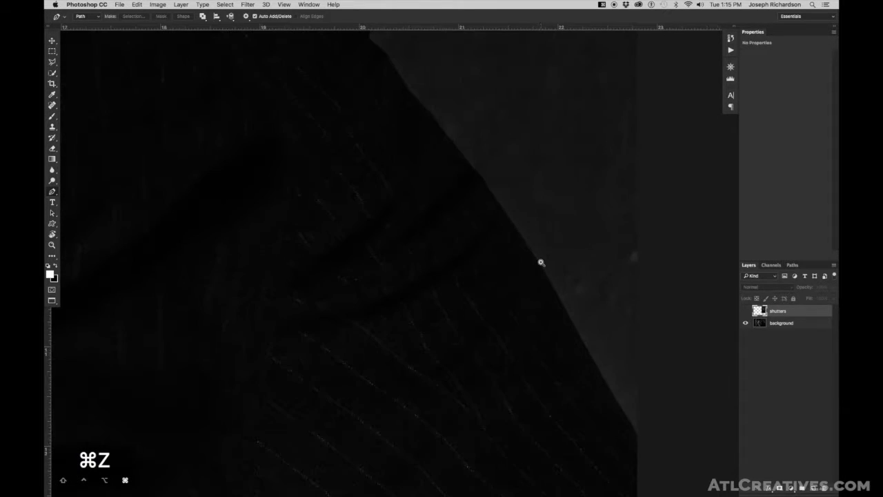
pyautogui.moveTo(568, 332); pyautogui.dragTo(533, 321)
pyautogui.keyDown('alt'); pyautogui.click(449, 215); pyautogui.keyUp('alt')
pyautogui.moveTo(459, 203); pyautogui.dragTo(590, 401)
pyautogui.moveTo(505, 268); pyautogui.dragTo(581, 314)
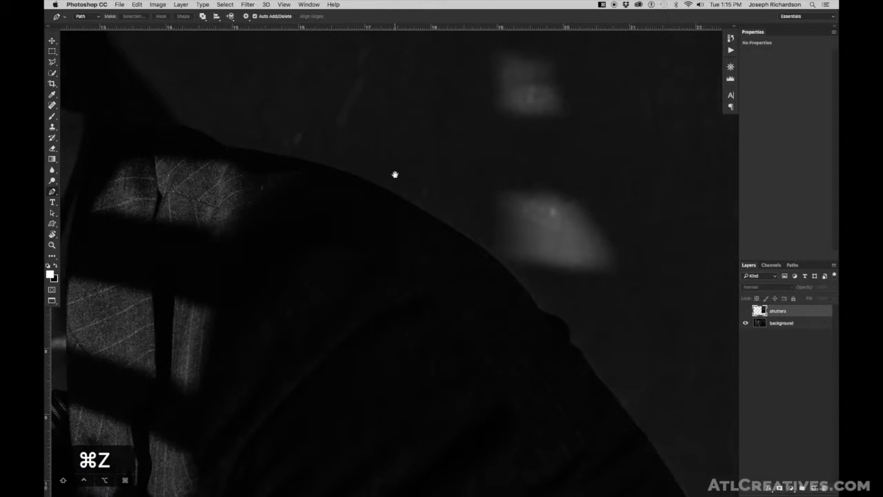
pyautogui.moveTo(398, 176); pyautogui.dragTo(551, 287)
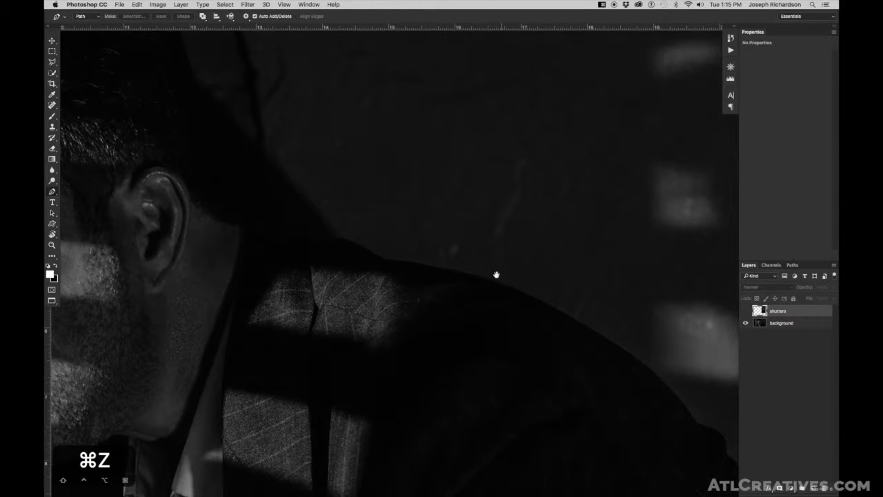
pyautogui.moveTo(425, 276); pyautogui.dragTo(494, 304)
pyautogui.moveTo(444, 264); pyautogui.dragTo(512, 293)
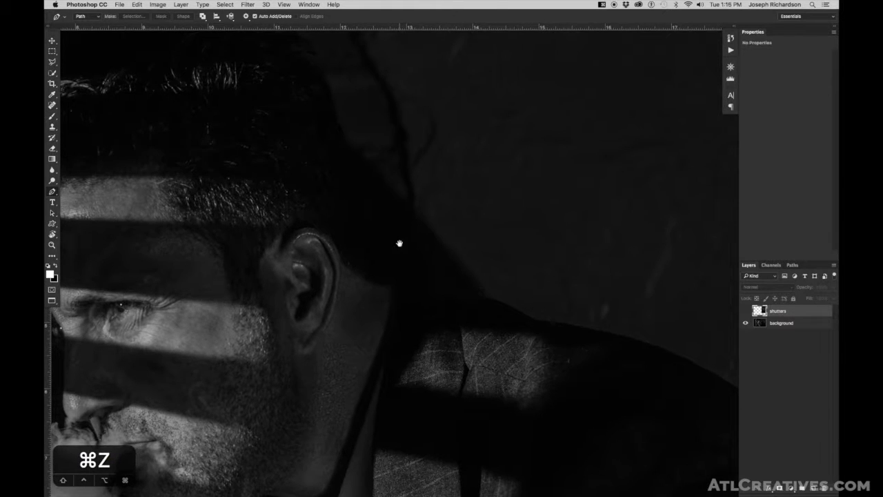
pyautogui.moveTo(400, 242); pyautogui.dragTo(439, 253)
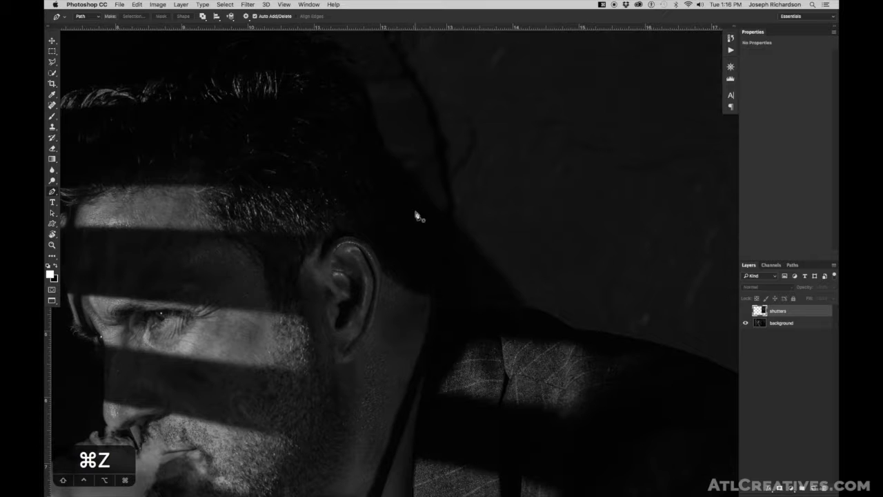
pyautogui.moveTo(400, 144); pyautogui.dragTo(456, 204)
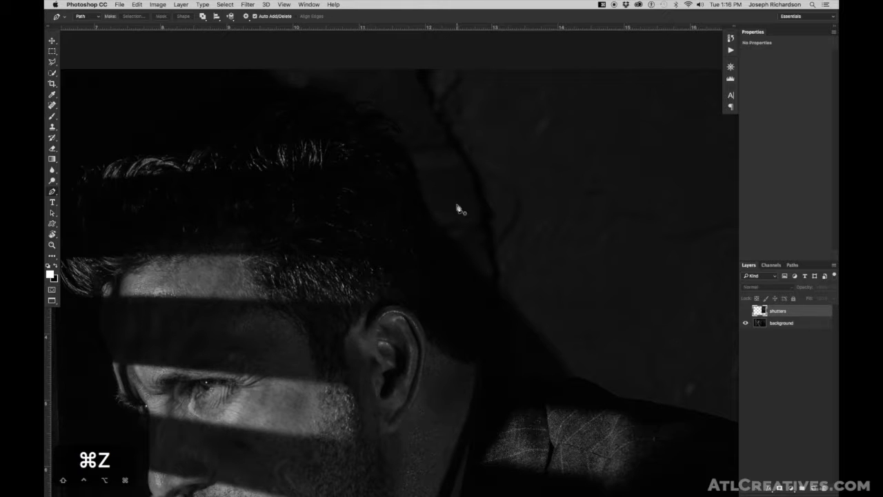
pyautogui.moveTo(449, 225); pyautogui.dragTo(394, 172)
pyautogui.keyDown('alt'); pyautogui.click(425, 203); pyautogui.keyUp('alt')
pyautogui.moveTo(467, 230)
pyautogui.mouseDown()
pyautogui.moveTo(450, 200)
pyautogui.moveTo(393, 173)
pyautogui.mouseUp()
pyautogui.moveTo(469, 257); pyautogui.dragTo(366, 173)
pyautogui.moveTo(550, 327); pyautogui.dragTo(479, 216)
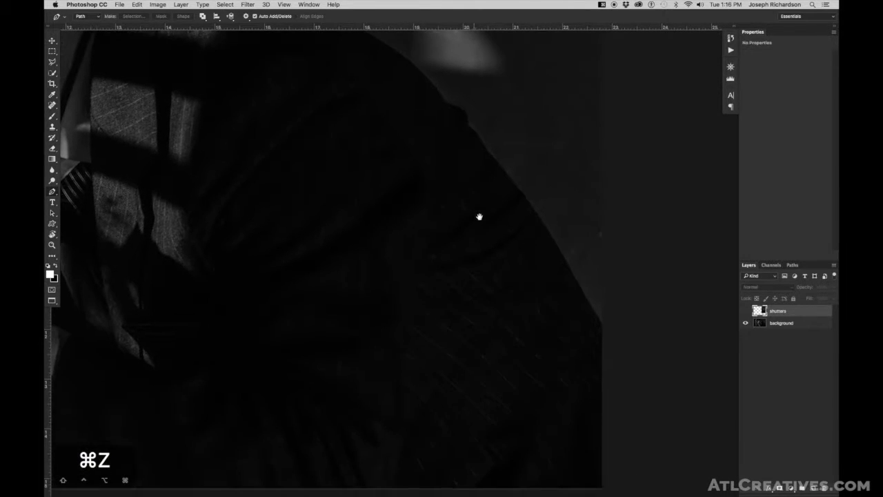
# - Add a Levels adjustment layer above the background layer and brighten the image by lowering the white input level to 35
pyautogui.click(810, 323)
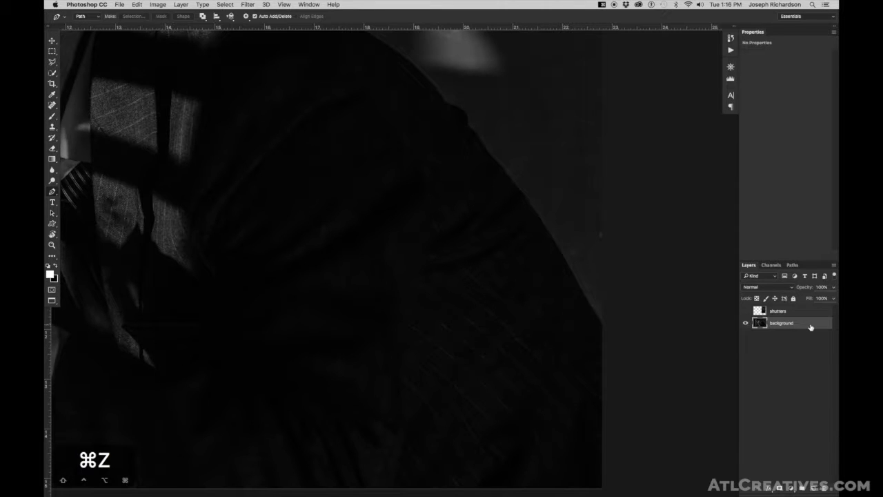
pyautogui.click(791, 488)
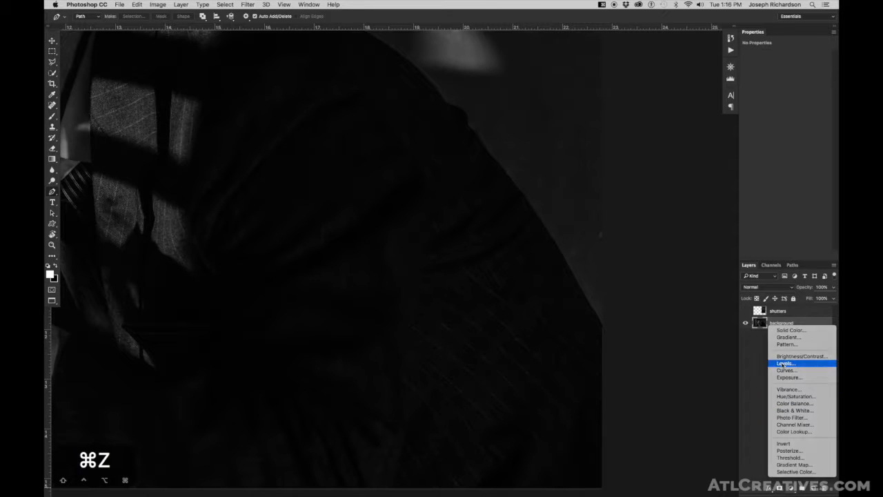
pyautogui.click(785, 364)
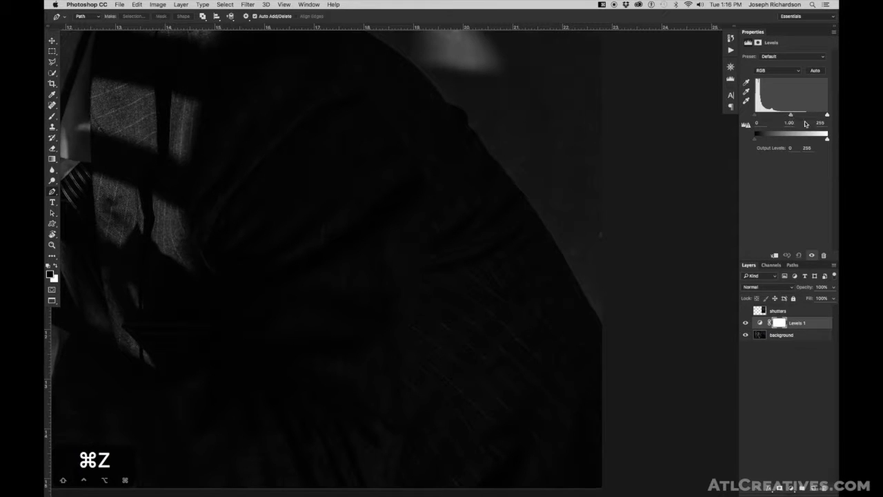
pyautogui.moveTo(827, 117); pyautogui.dragTo(764, 117)
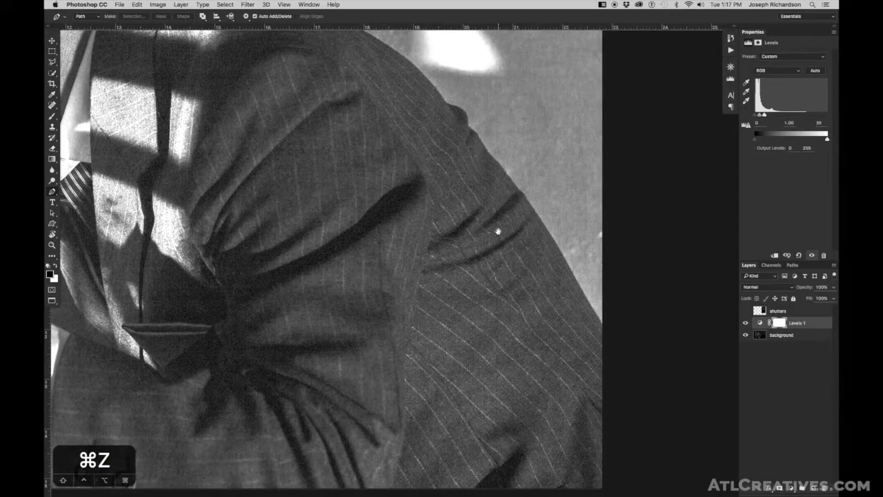
# - Inspect the brightened outline of the man from the sleeve over the shoulder to the hair
pyautogui.scroll(5, 510, 275)
pyautogui.scroll(4, 351, 122)
pyautogui.hscroll(-3, 351, 122)
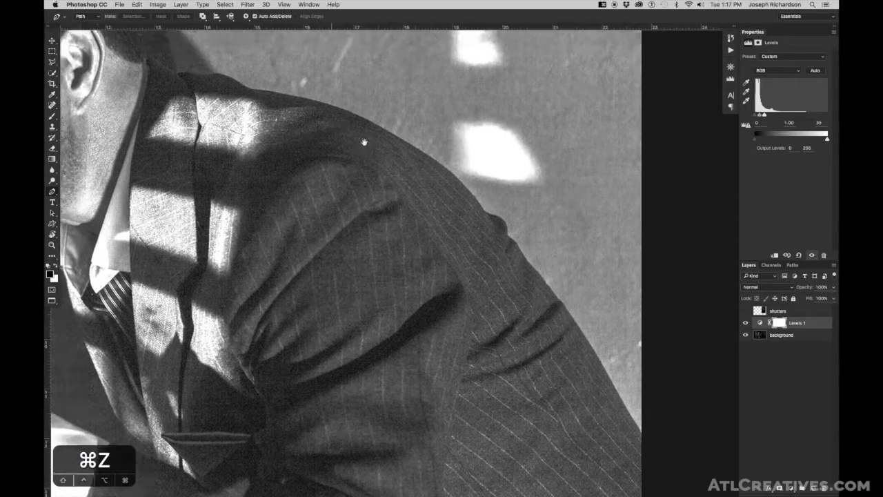
pyautogui.moveTo(308, 167); pyautogui.dragTo(355, 191)
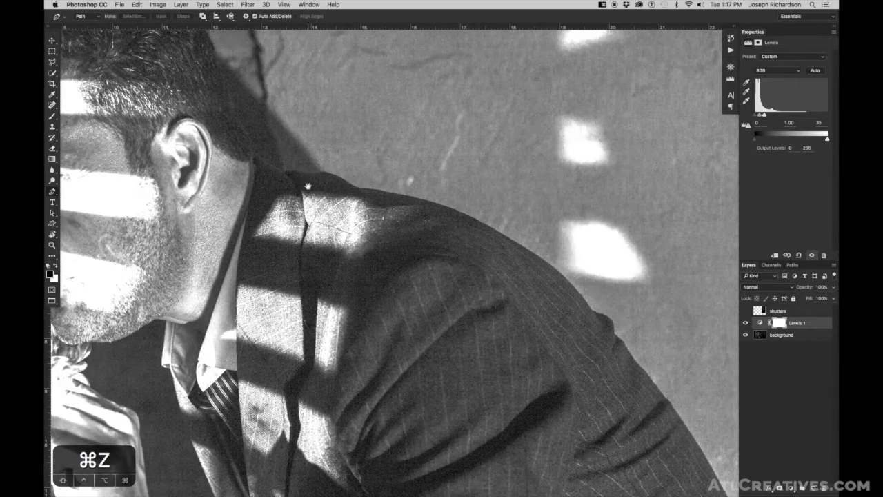
pyautogui.moveTo(260, 198); pyautogui.dragTo(398, 276)
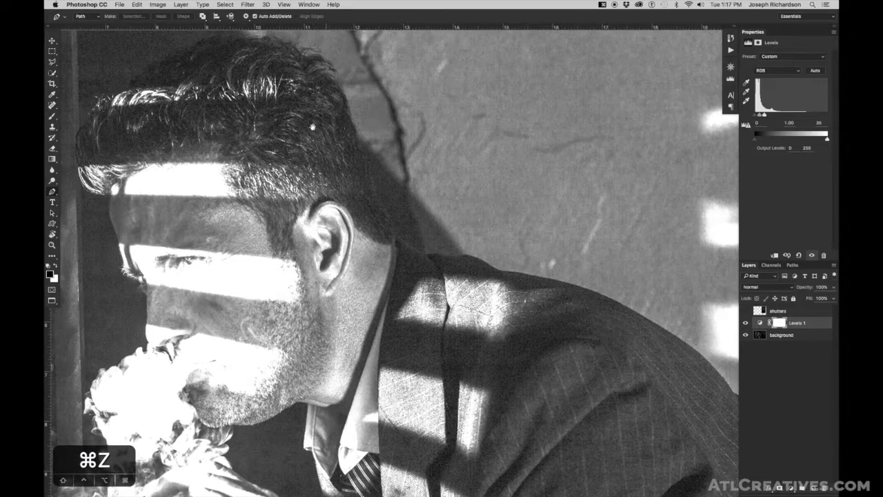
pyautogui.moveTo(466, 251); pyautogui.dragTo(287, 116)
pyautogui.moveTo(491, 247); pyautogui.dragTo(378, 138)
pyautogui.keyDown('super'); pyautogui.click(465, 227); pyautogui.keyUp('super')
pyautogui.moveTo(494, 287); pyautogui.dragTo(472, 263)
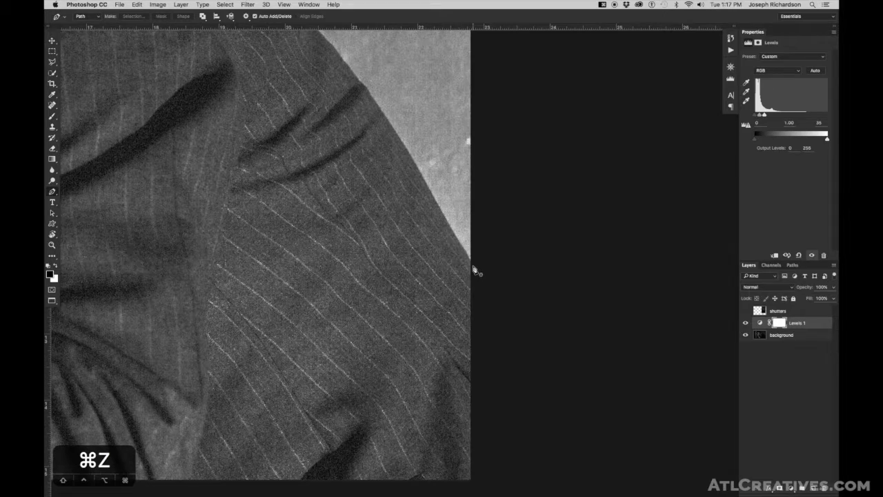
pyautogui.press('alt+super+z')
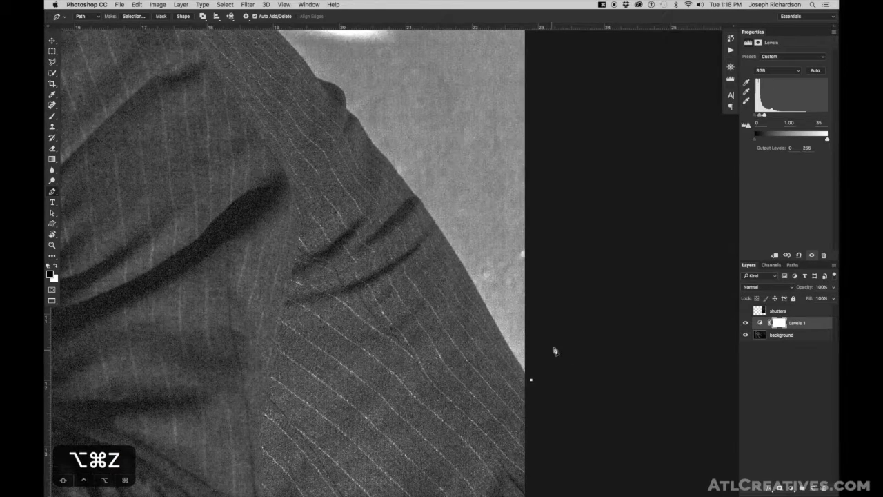
pyautogui.moveTo(550, 345); pyautogui.dragTo(550, 302)
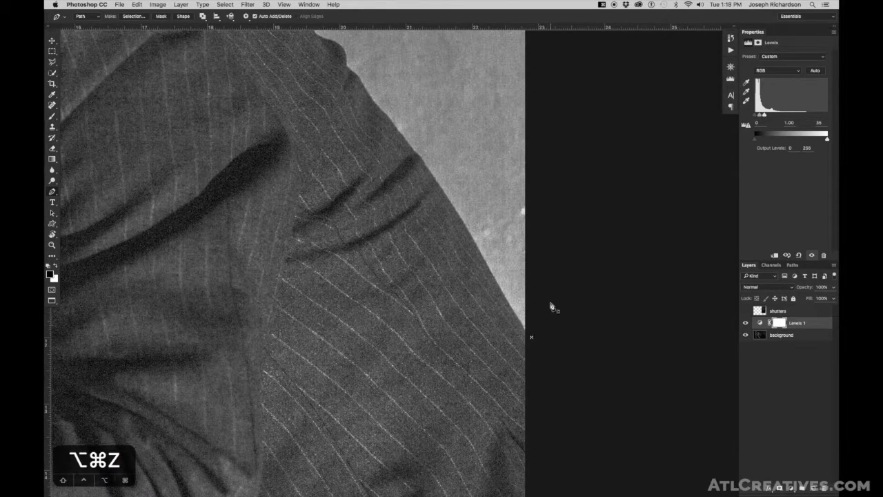
pyautogui.press('alt+super+z')
# - Start a Pen path just outside the photo's right edge and place straight-segment anchors up the jacket sleeve's outline
pyautogui.scroll(1, 525, 337)
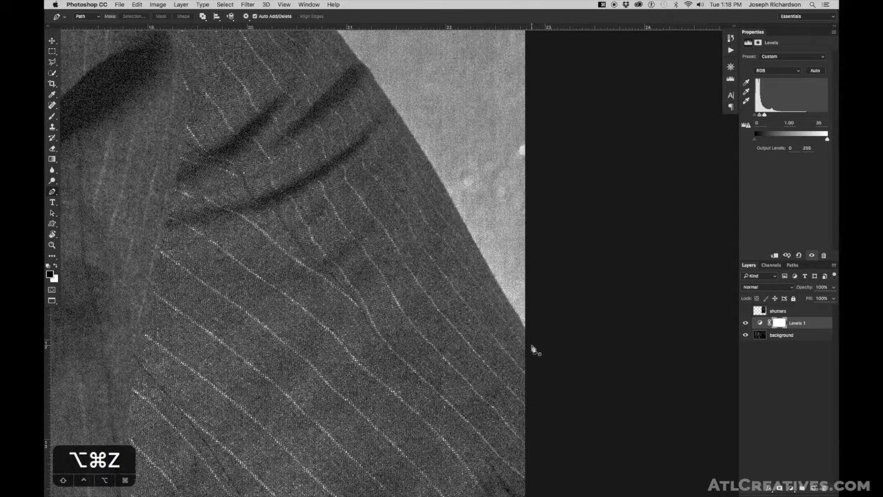
pyautogui.click(534, 345)
pyautogui.click(509, 307)
pyautogui.click(487, 269)
pyautogui.click(474, 247)
pyautogui.click(461, 225)
pyautogui.click(448, 200)
pyautogui.click(434, 175)
# - Continue the Pen path with closely spaced anchors up the upper sleeve, ending just below the shoulder bump
pyautogui.moveTo(402, 158); pyautogui.dragTo(509, 299)
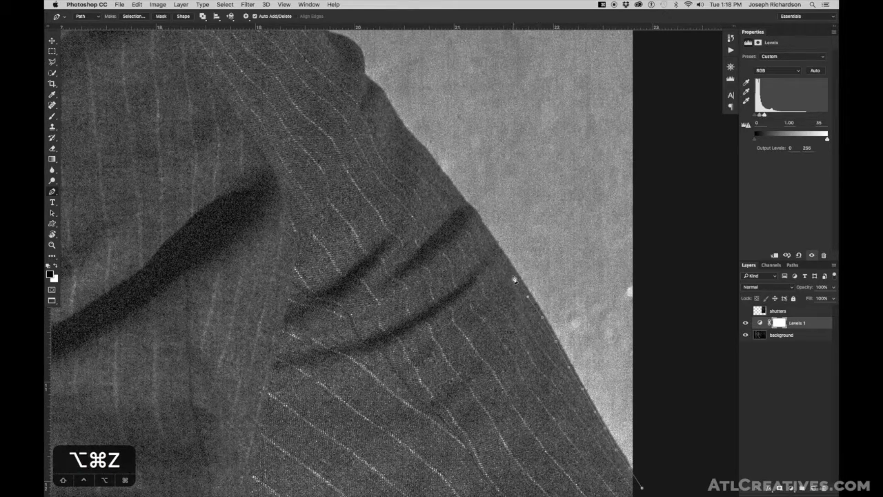
pyautogui.click(513, 276)
pyautogui.click(498, 253)
pyautogui.click(481, 228)
pyautogui.click(466, 208)
pyautogui.click(456, 195)
pyautogui.click(444, 175)
pyautogui.click(432, 160)
# - Trace the Pen path around the small fabric bump at the shoulder seam
pyautogui.moveTo(399, 149); pyautogui.dragTo(483, 246)
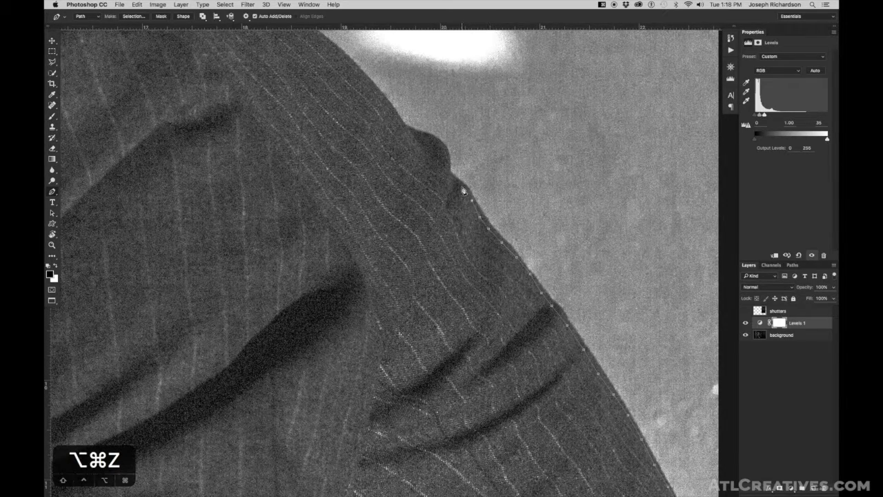
pyautogui.click(444, 151)
pyautogui.click(438, 143)
pyautogui.click(426, 136)
# - Extend the Pen path from the shoulder bump along the curved back of the jacket
pyautogui.moveTo(406, 133); pyautogui.dragTo(550, 280)
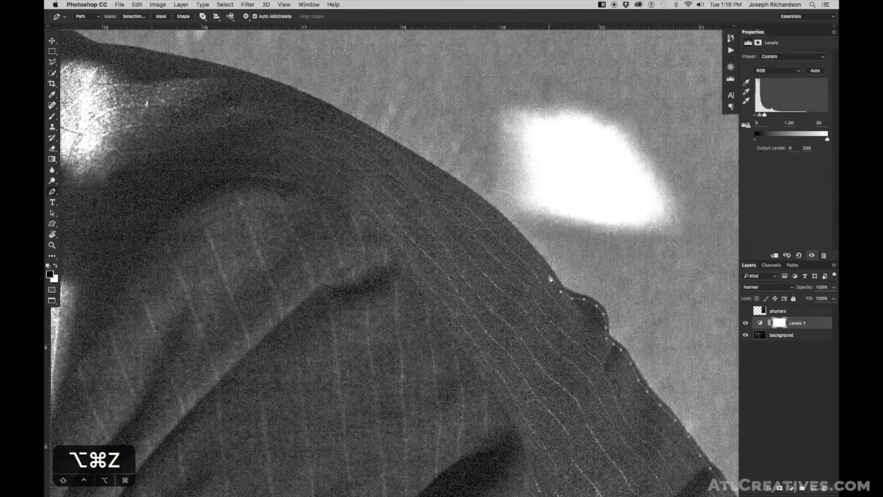
pyautogui.click(541, 266)
pyautogui.click(522, 242)
pyautogui.click(480, 202)
pyautogui.click(424, 163)
pyautogui.click(386, 142)
pyautogui.click(367, 130)
# - Trace the Pen path along the top of the jacket's shoulder to the dip beside the collar
pyautogui.moveTo(361, 130); pyautogui.dragTo(538, 207)
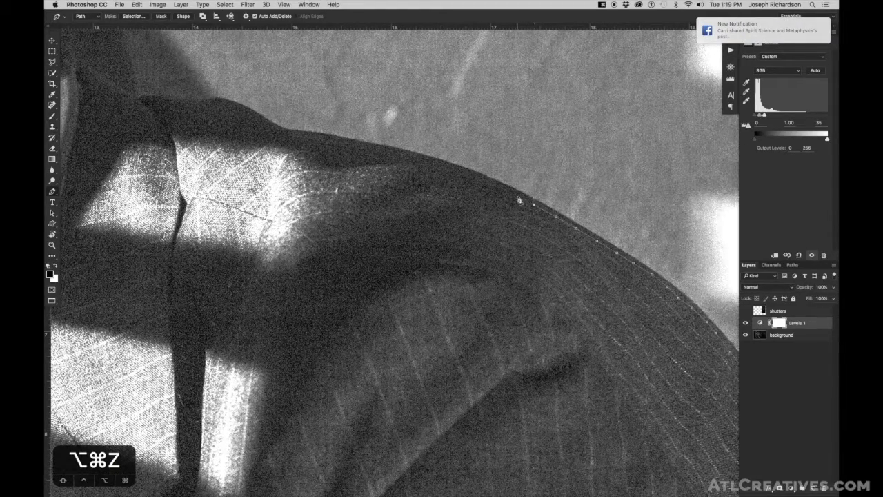
pyautogui.click(469, 172)
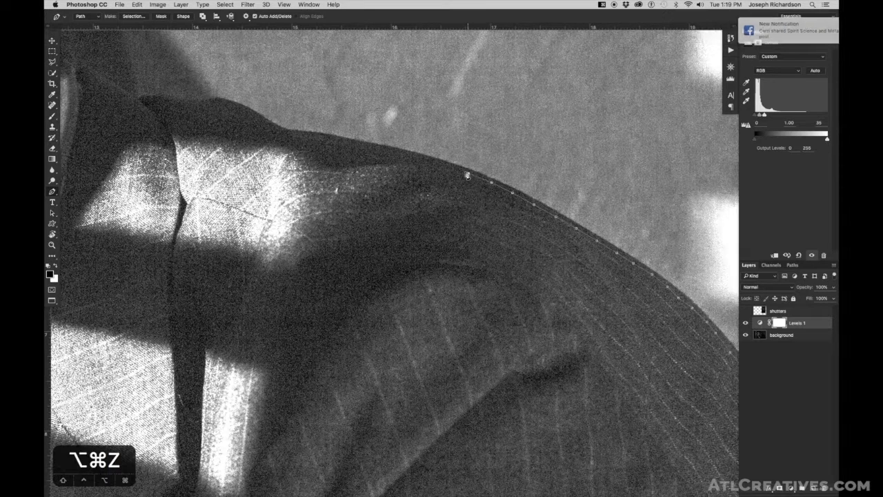
pyautogui.click(442, 163)
pyautogui.click(412, 156)
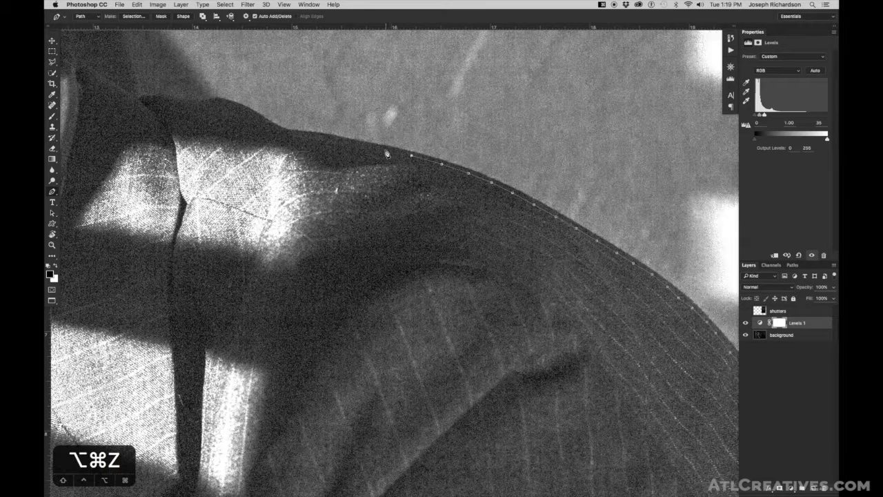
pyautogui.click(385, 151)
pyautogui.click(360, 144)
pyautogui.click(333, 139)
pyautogui.click(309, 136)
pyautogui.click(279, 131)
pyautogui.click(268, 123)
# - Carry the Pen path over the raised jacket collar toward the lapel tip
pyautogui.moveTo(230, 104); pyautogui.dragTo(382, 216)
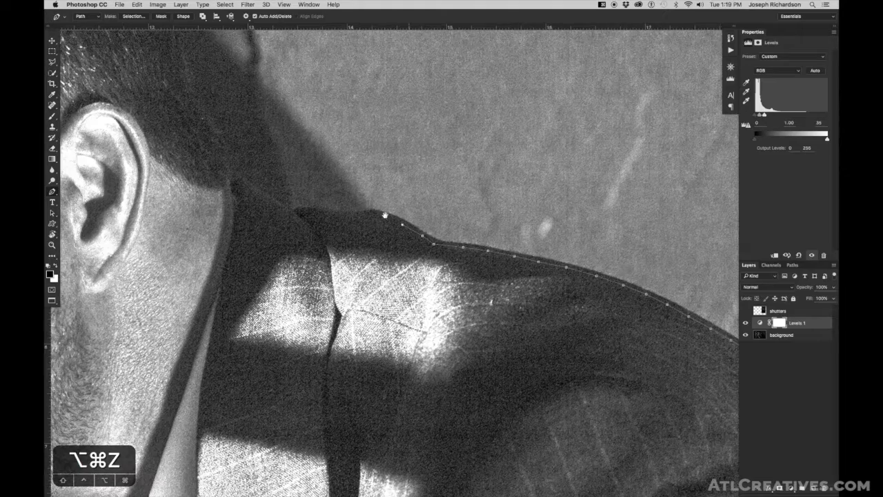
pyautogui.click(392, 218)
pyautogui.click(376, 215)
pyautogui.click(351, 210)
pyautogui.click(337, 210)
pyautogui.click(320, 211)
# - Reposition the anchors around the raised collar so the path follows just inside the fabric edge
pyautogui.keyDown('super'); pyautogui.click(358, 208); pyautogui.keyUp('super')
pyautogui.keyDown('super'); pyautogui.click(358, 208); pyautogui.keyUp('super')
pyautogui.moveTo(367, 229); pyautogui.dragTo(402, 231)
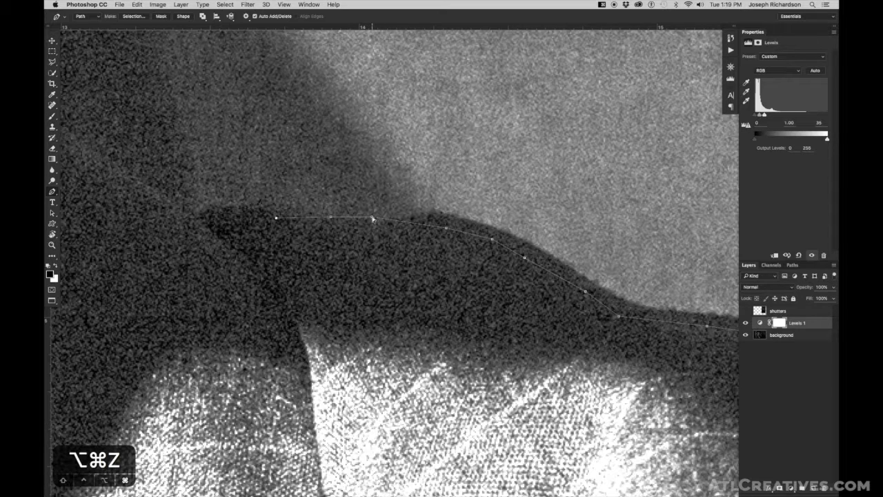
pyautogui.moveTo(372, 218); pyautogui.dragTo(378, 227)
pyautogui.moveTo(447, 229); pyautogui.dragTo(438, 220)
pyautogui.click(492, 238)
pyautogui.moveTo(524, 260); pyautogui.dragTo(528, 257)
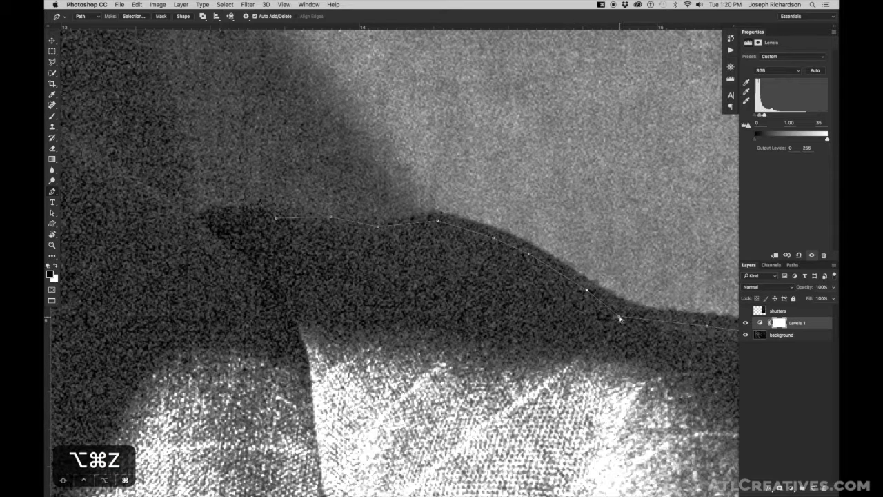
pyautogui.moveTo(620, 318); pyautogui.dragTo(624, 314)
pyautogui.moveTo(333, 219); pyautogui.dragTo(330, 228)
pyautogui.moveTo(276, 219); pyautogui.dragTo(282, 219)
# - Continue the Pen path from the lapel tip along the back collar toward the man's neck
pyautogui.keyDown('alt'); pyautogui.click(270, 218); pyautogui.keyUp('alt')
pyautogui.keyDown('alt'); pyautogui.click(270, 218); pyautogui.keyUp('alt')
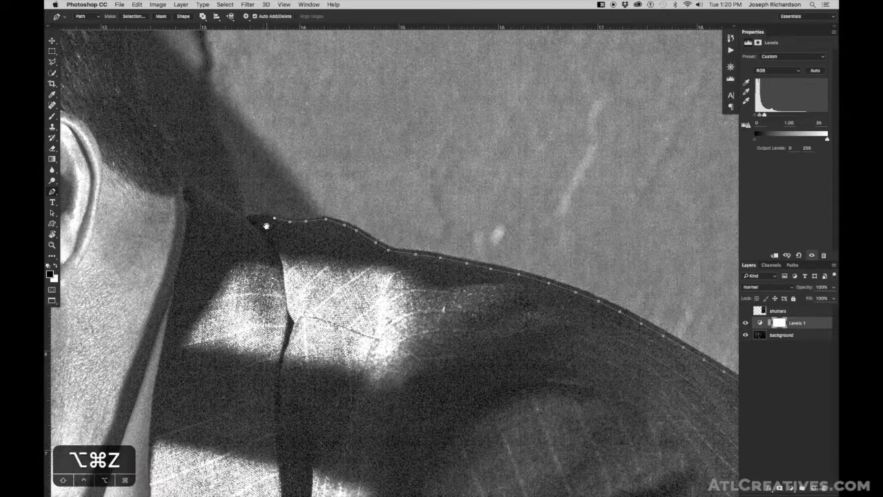
pyautogui.moveTo(266, 225); pyautogui.dragTo(379, 234)
pyautogui.click(370, 228)
pyautogui.click(360, 229)
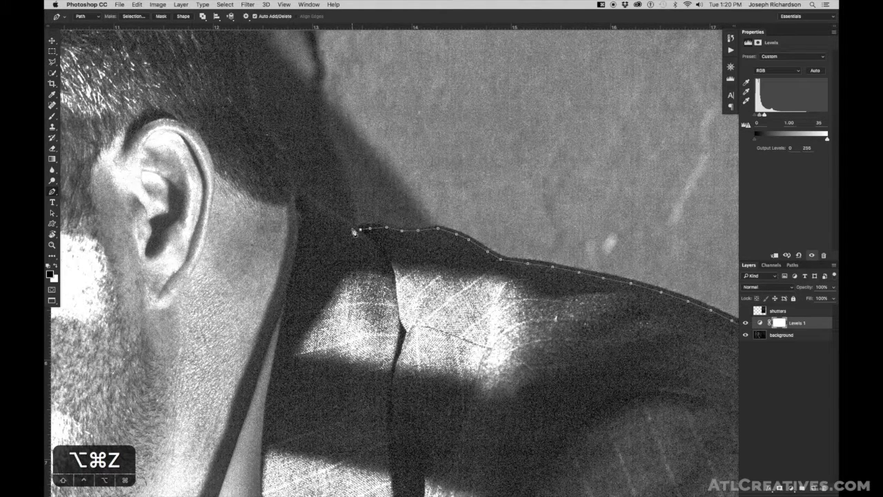
pyautogui.click(341, 219)
pyautogui.click(328, 213)
pyautogui.click(318, 207)
pyautogui.click(306, 200)
# - Run the Pen path from the neck up the back of the head, slightly inside the hairline, to the crown
pyautogui.moveTo(295, 207); pyautogui.dragTo(407, 273)
pyautogui.scroll(-2, 407, 273)
pyautogui.click(402, 266)
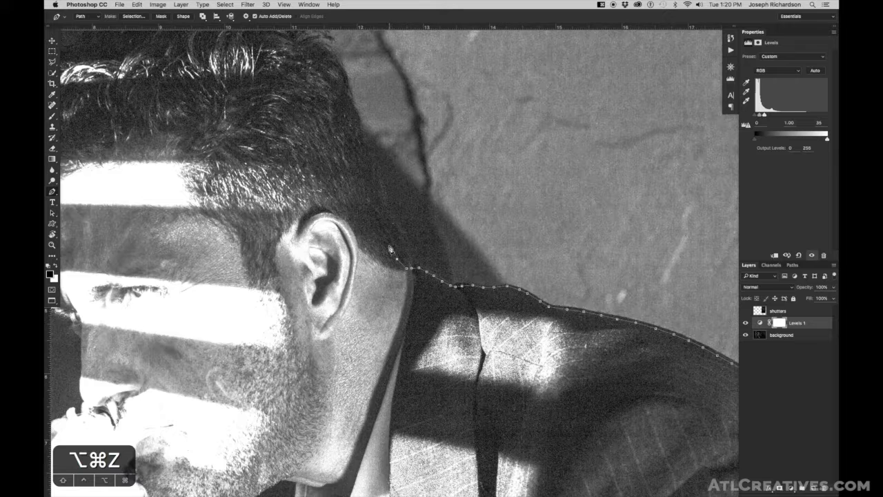
pyautogui.moveTo(387, 247)
pyautogui.mouseDown()
pyautogui.moveTo(353, 148)
pyautogui.moveTo(426, 207)
pyautogui.moveTo(362, 114)
pyautogui.moveTo(335, 97)
pyautogui.mouseUp()
pyautogui.click(352, 143)
pyautogui.click(432, 213)
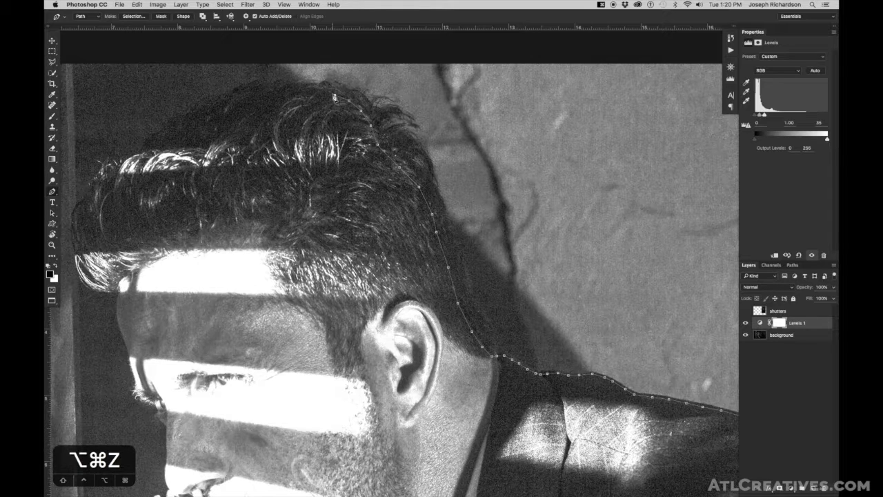
# - Extend the Pen path across the top of the hair toward the forehead, keeping it inside the hair edge
pyautogui.click(302, 94)
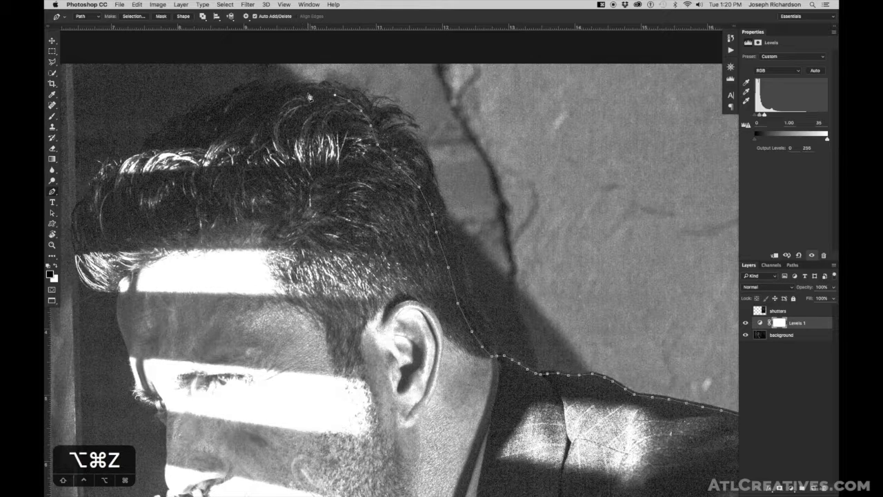
pyautogui.click(253, 106)
pyautogui.click(213, 122)
pyautogui.click(173, 137)
pyautogui.scroll(-5, 174, 137)
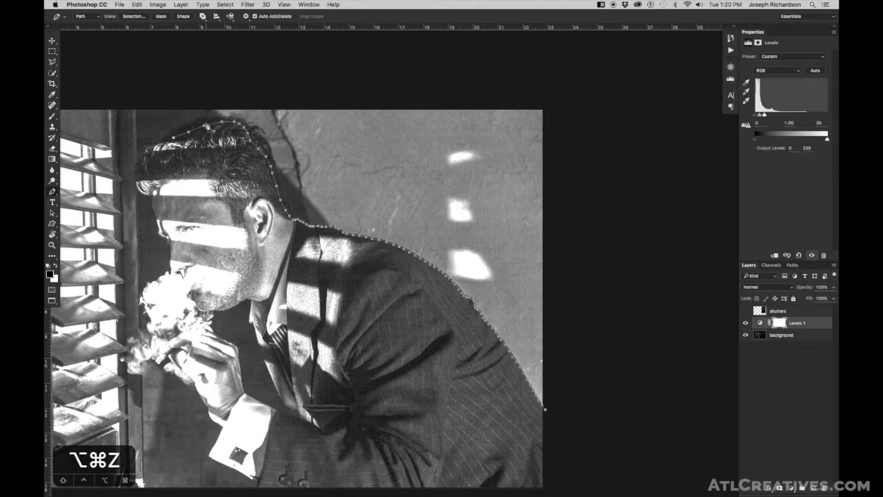
pyautogui.scroll(-4, 266, 236)
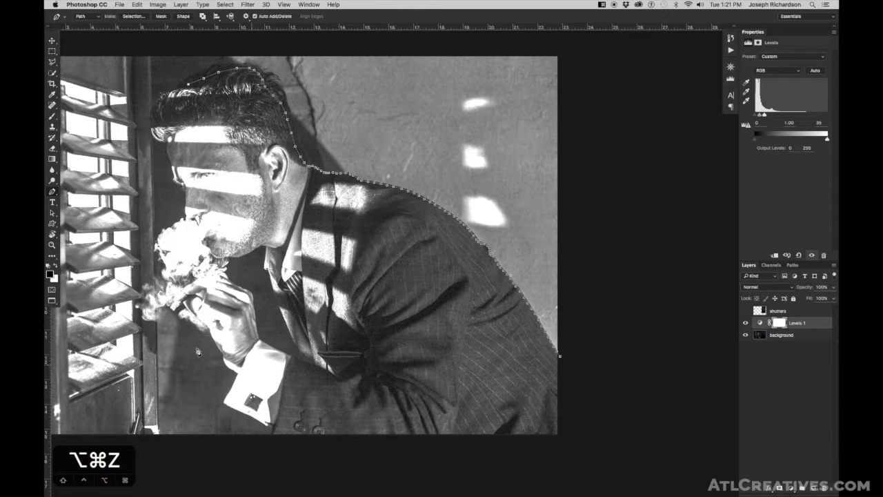
# - Finish the Pen path by running it around the outside of the canvas and closing it at the starting anchor on the back
pyautogui.scroll(-4, 350, 298)
pyautogui.hscroll(-4, 352, 269)
pyautogui.click(153, 122)
pyautogui.click(145, 405)
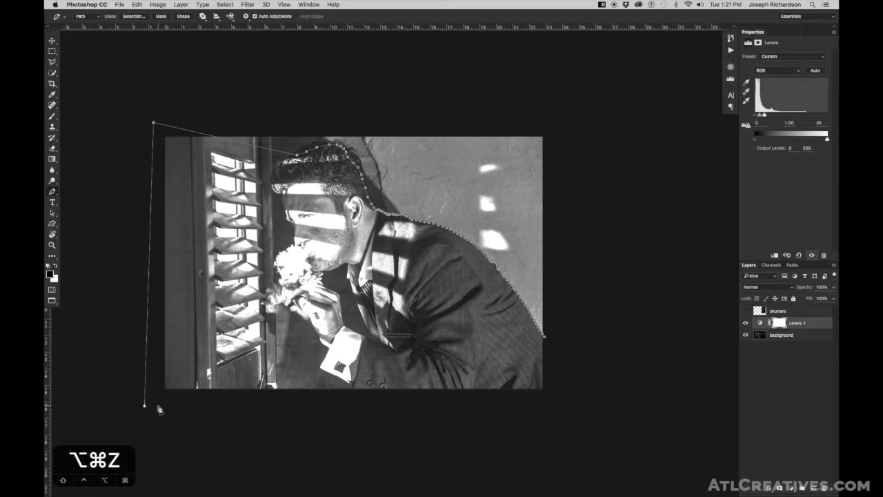
pyautogui.click(556, 401)
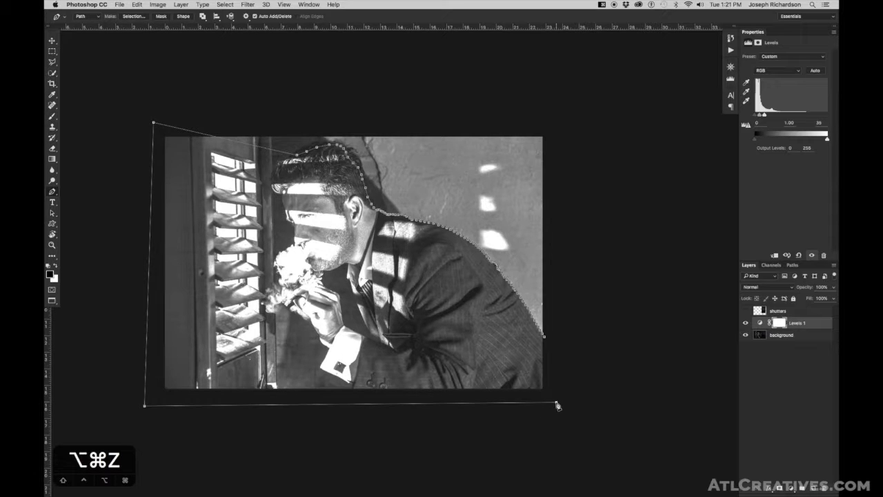
pyautogui.click(544, 336)
# - Examine up close how the anchors sit just inside the jacket edge along the upper back
pyautogui.scroll(5, 483, 252)
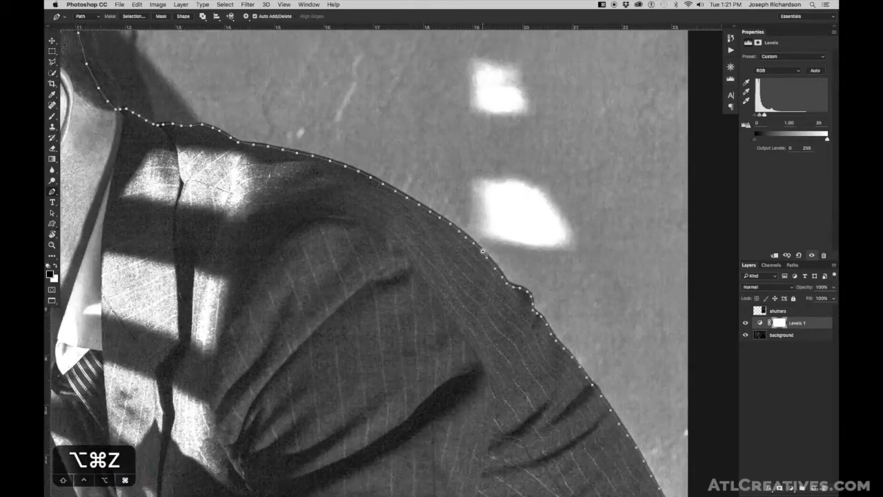
pyautogui.scroll(8, 483, 253)
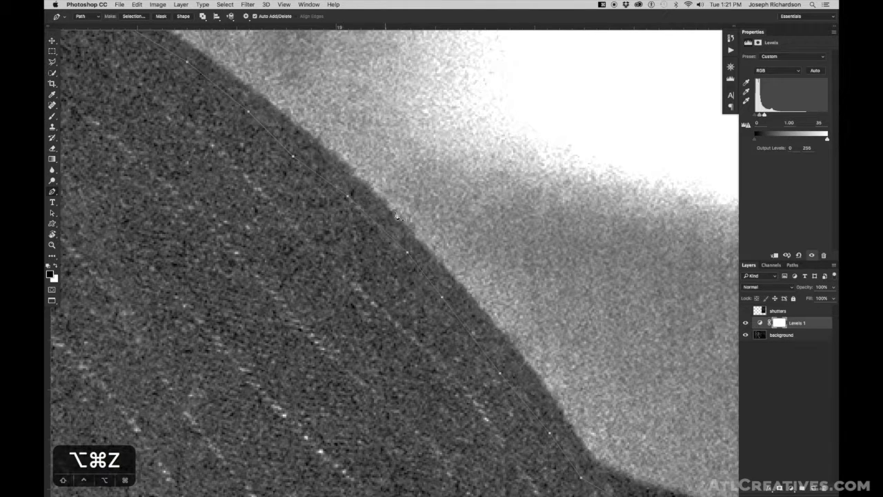
pyautogui.moveTo(297, 169); pyautogui.dragTo(445, 267)
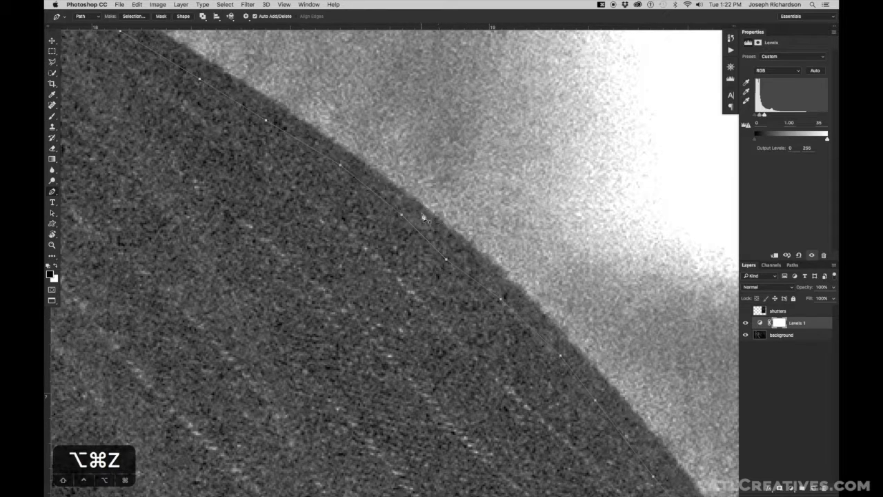
pyautogui.scroll(-10, 421, 213)
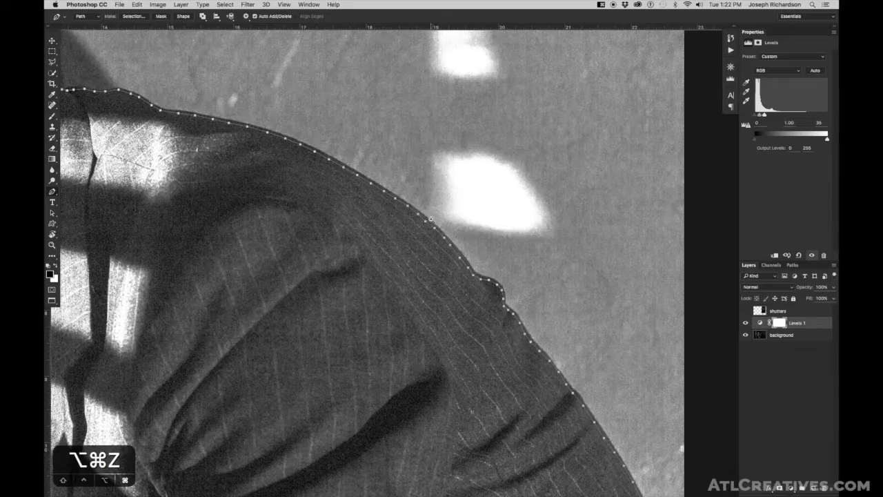
pyautogui.scroll(10, 433, 222)
pyautogui.scroll(3, 430, 219)
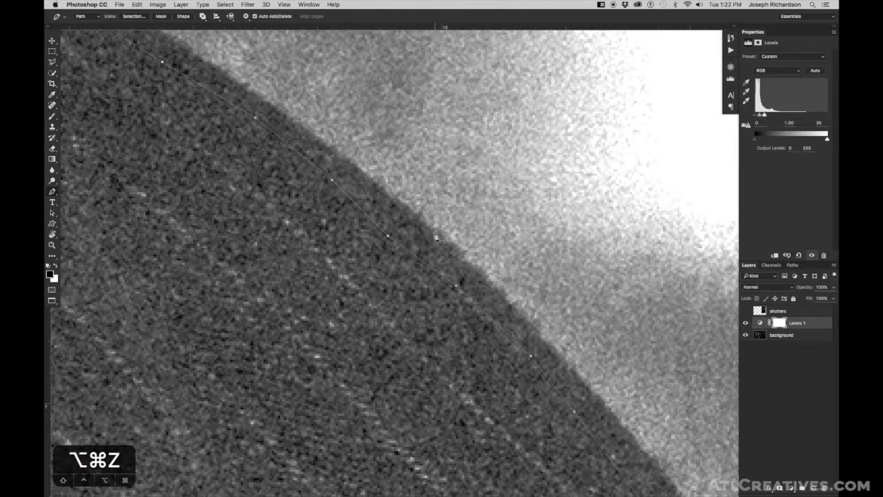
pyautogui.scroll(-10, 429, 240)
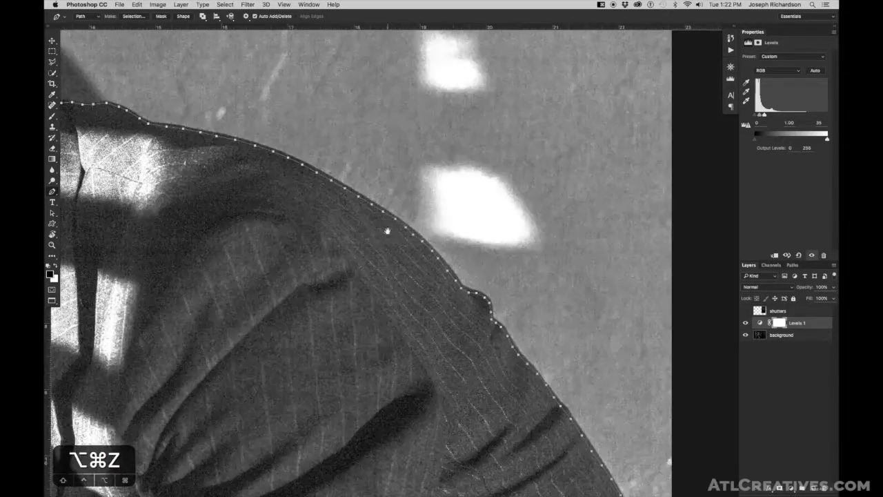
# - Check the closed path along the collar, shoulder and back down to the photo's edge
pyautogui.moveTo(387, 231); pyautogui.dragTo(562, 252)
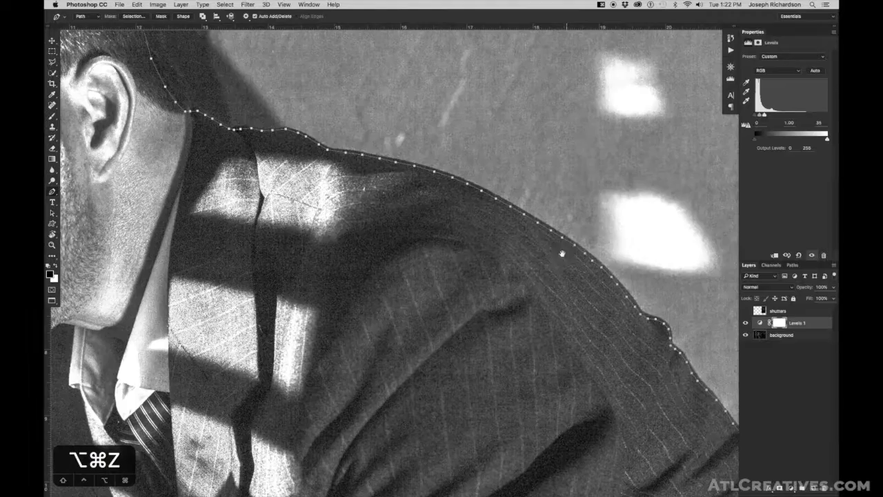
pyautogui.moveTo(397, 162); pyautogui.dragTo(556, 246)
pyautogui.moveTo(475, 208); pyautogui.dragTo(432, 203)
pyautogui.moveTo(531, 258); pyautogui.dragTo(409, 154)
pyautogui.moveTo(537, 246); pyautogui.dragTo(438, 211)
pyautogui.moveTo(561, 263); pyautogui.dragTo(503, 193)
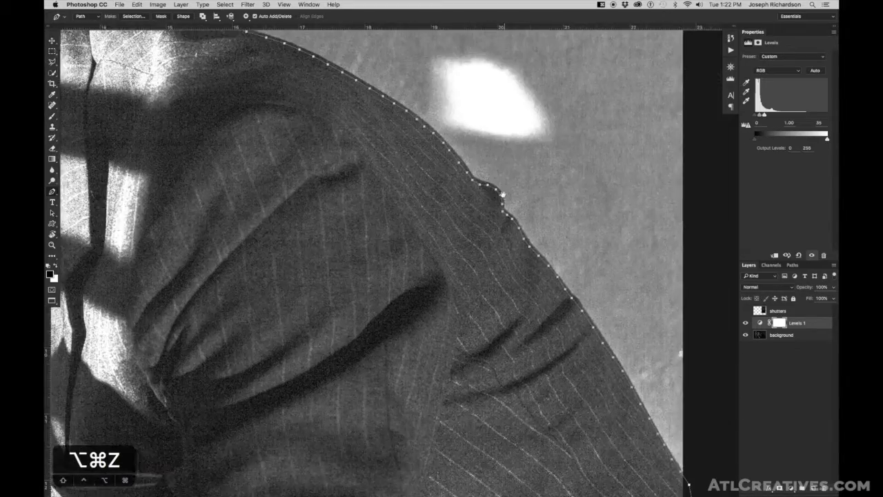
pyautogui.moveTo(561, 255); pyautogui.dragTo(513, 195)
pyautogui.moveTo(574, 275); pyautogui.dragTo(550, 242)
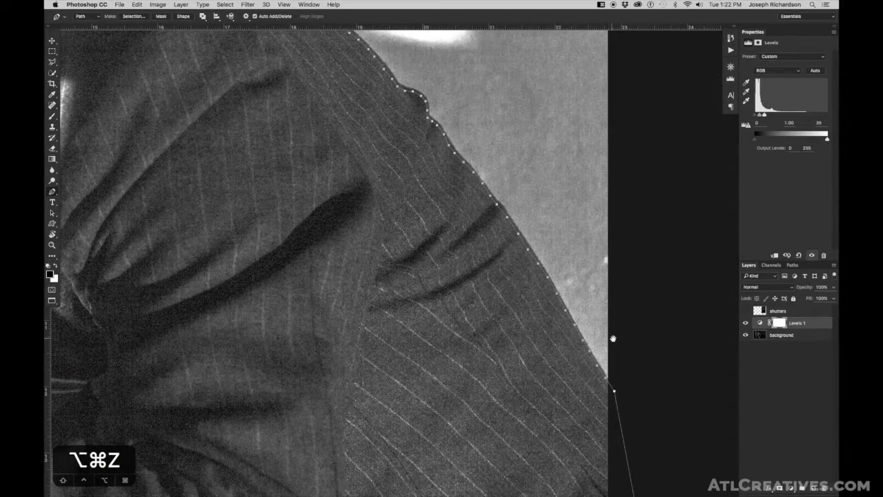
pyautogui.moveTo(476, 165); pyautogui.dragTo(601, 321)
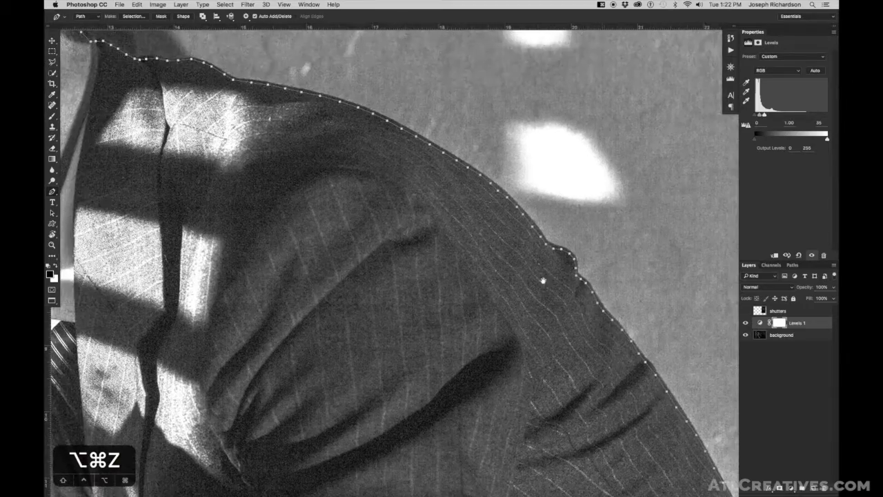
pyautogui.moveTo(506, 270); pyautogui.dragTo(539, 292)
pyautogui.keyDown('alt'); pyautogui.click(505, 259); pyautogui.keyUp('alt')
pyautogui.moveTo(504, 259); pyautogui.dragTo(506, 253)
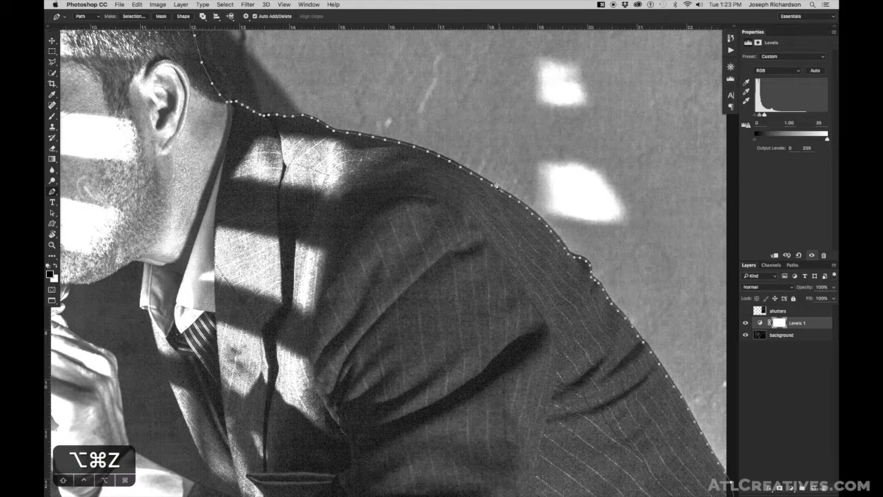
# - Turn the path into a new anti-aliased selection with a feather radius of 4 pixels
pyautogui.rightClick(407, 197)
pyautogui.click(437, 233)
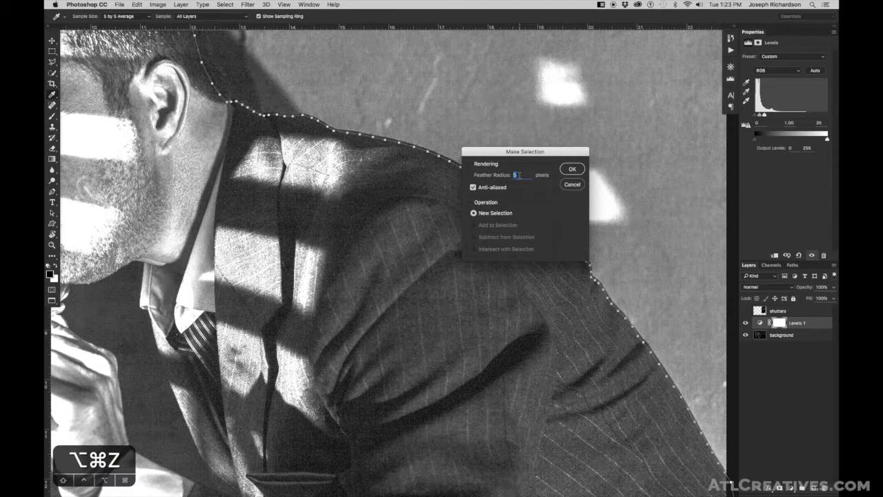
pyautogui.write('4')
pyautogui.press('Return')
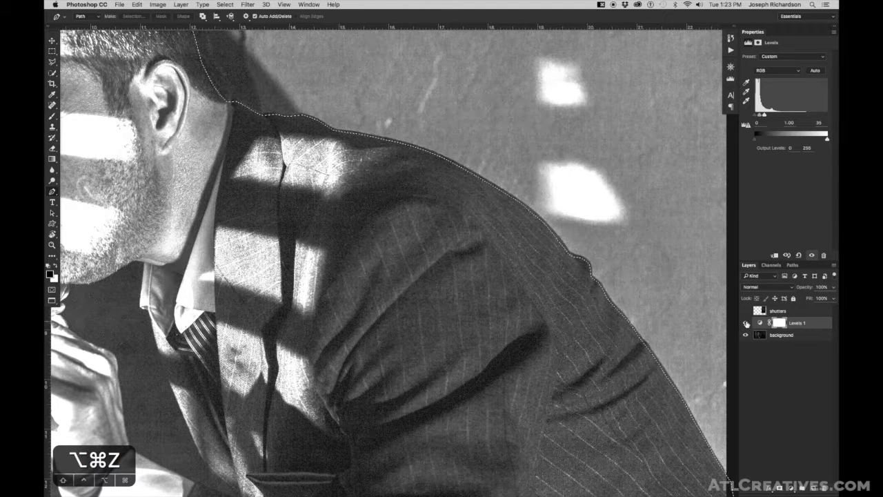
# - Hide the Levels 1 adjustment, and select and show the shutters layer
pyautogui.click(745, 324)
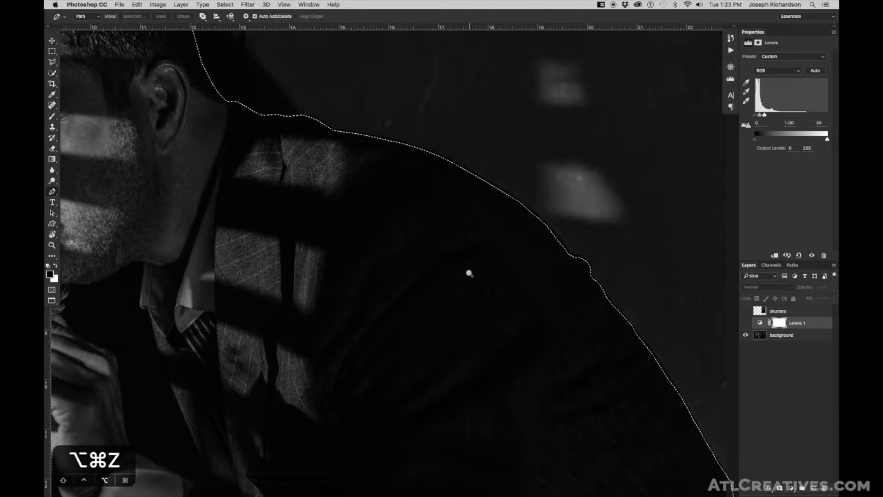
pyautogui.keyDown('alt'); pyautogui.click(469, 273); pyautogui.keyUp('alt')
pyautogui.keyDown('alt'); pyautogui.click(468, 274); pyautogui.keyUp('alt')
pyautogui.moveTo(433, 276); pyautogui.dragTo(519, 278)
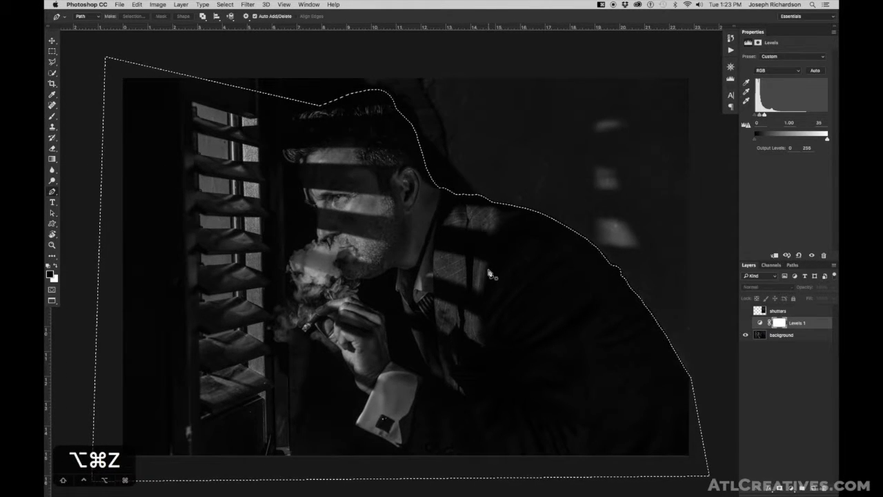
pyautogui.click(796, 313)
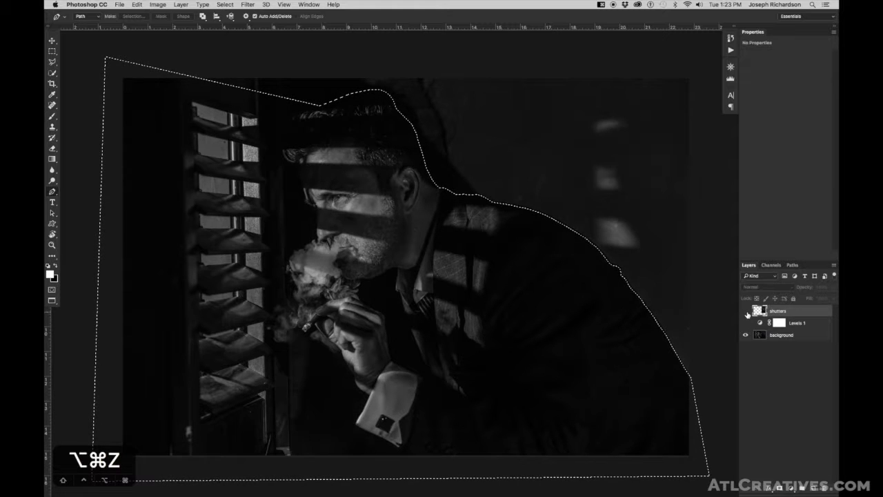
pyautogui.click(745, 312)
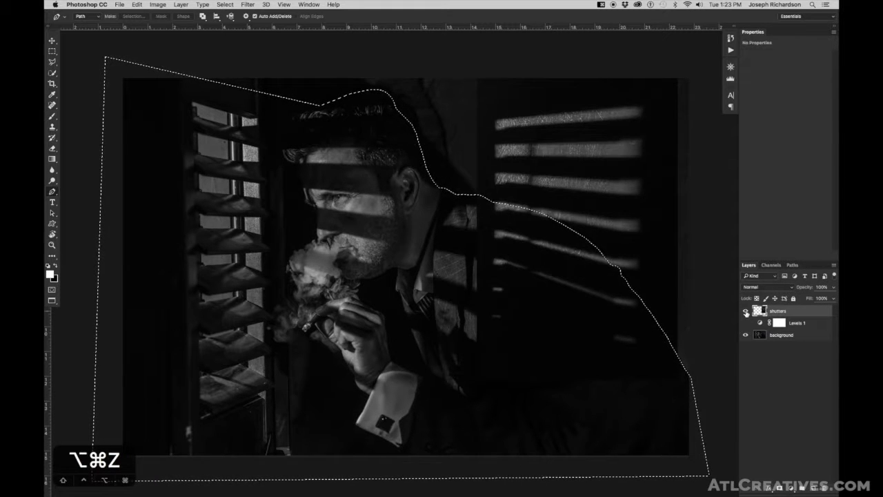
# - Add a layer mask to the shutters layer from the outline selection, reload the mask as a selection and deselect it
pyautogui.click(780, 487)
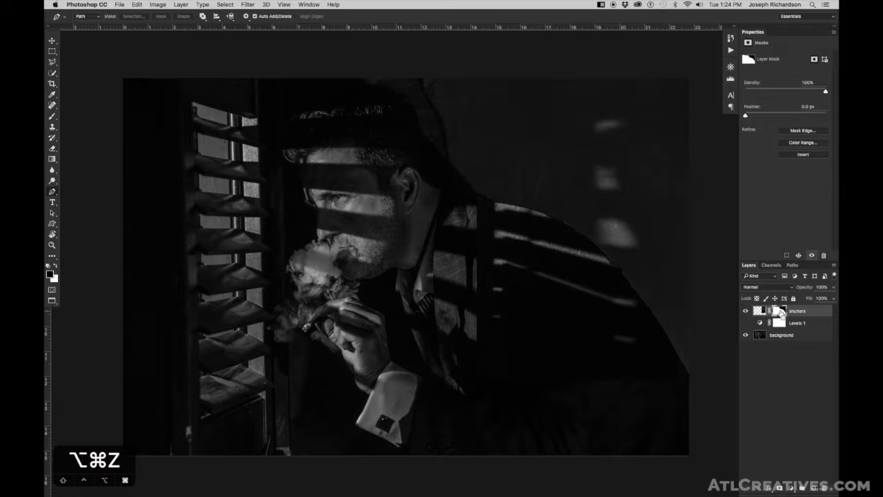
pyautogui.keyDown('super'); pyautogui.click(778, 311); pyautogui.keyUp('super')
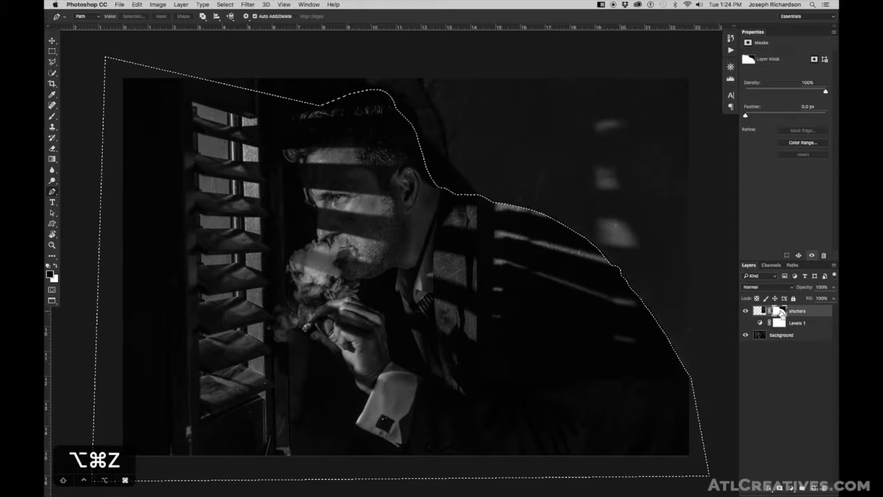
pyautogui.press('super+d')
# - View the shutters layer mask on its own, invert it and return to the composite image
pyautogui.keyDown('alt'); pyautogui.click(780, 312); pyautogui.keyUp('alt')
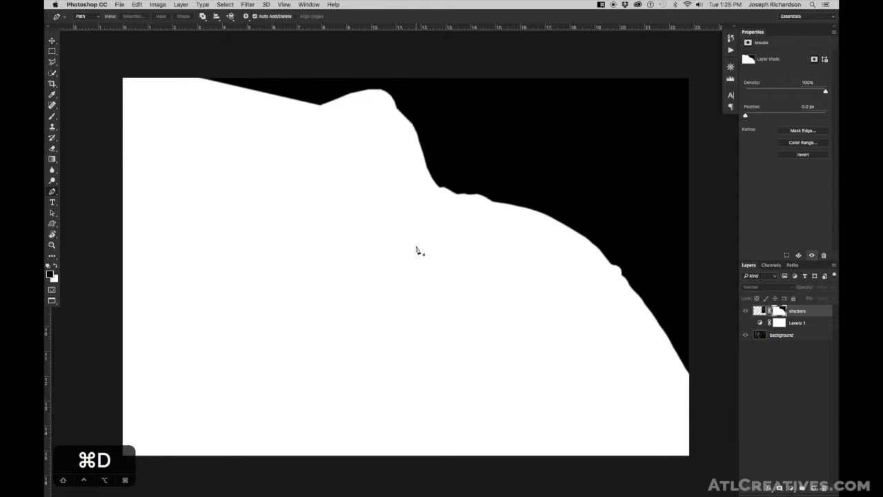
pyautogui.press('super+i')
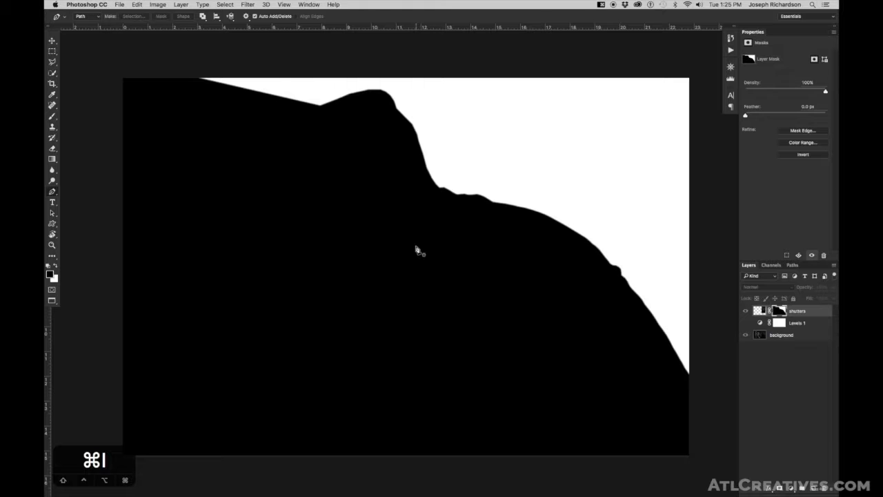
pyautogui.keyDown('alt'); pyautogui.click(781, 311); pyautogui.keyUp('alt')
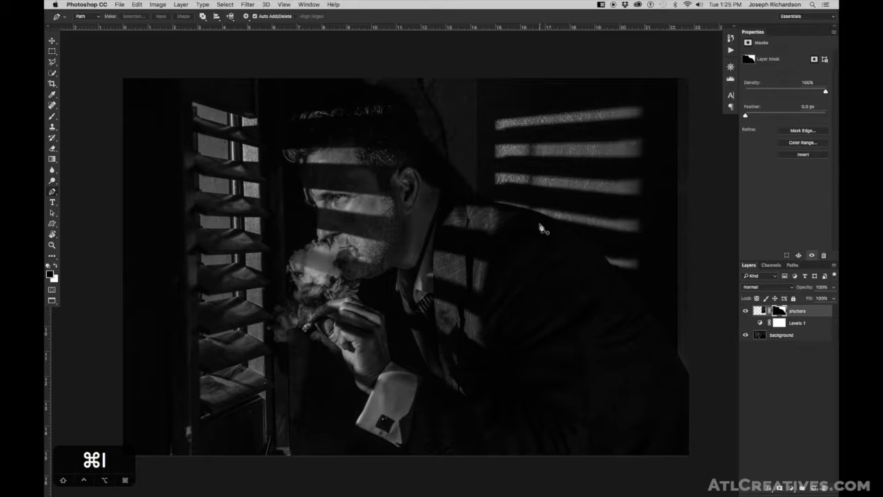
# - Try moving the shutters layer while its mask is still linked, and undo the move
pyautogui.press('v')
pyautogui.moveTo(537, 182); pyautogui.dragTo(468, 201)
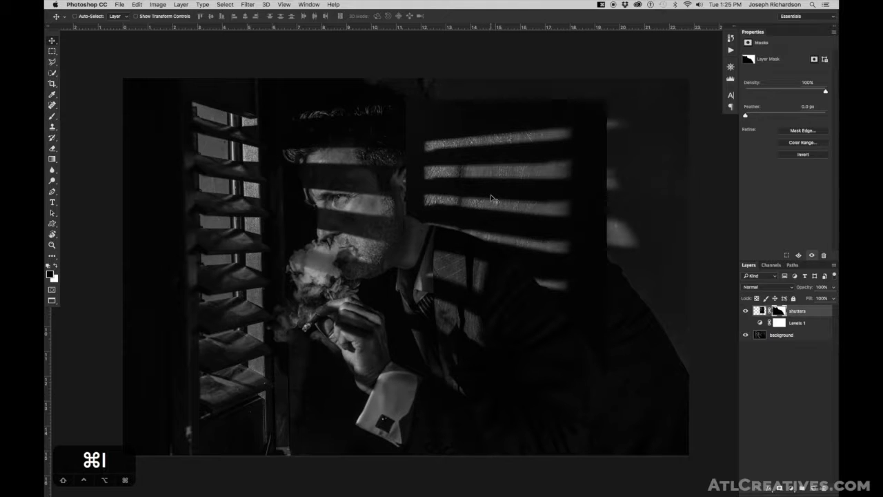
pyautogui.moveTo(512, 196); pyautogui.dragTo(554, 156)
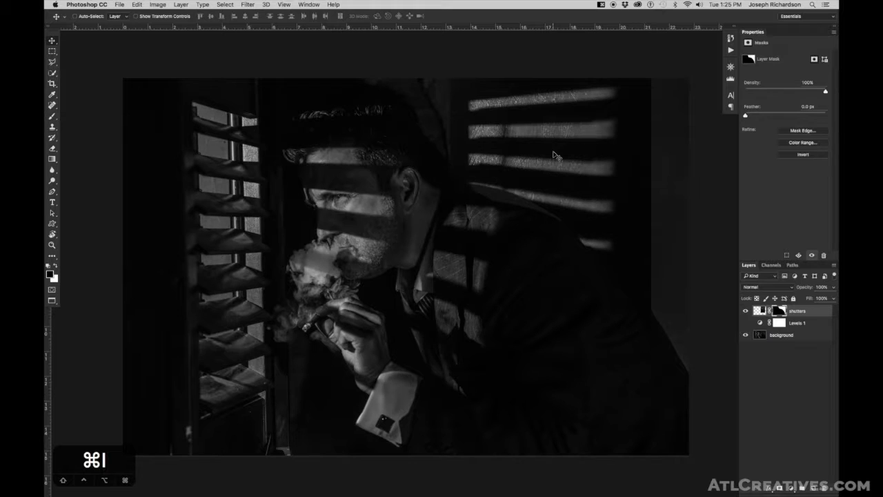
pyautogui.press('super+z')
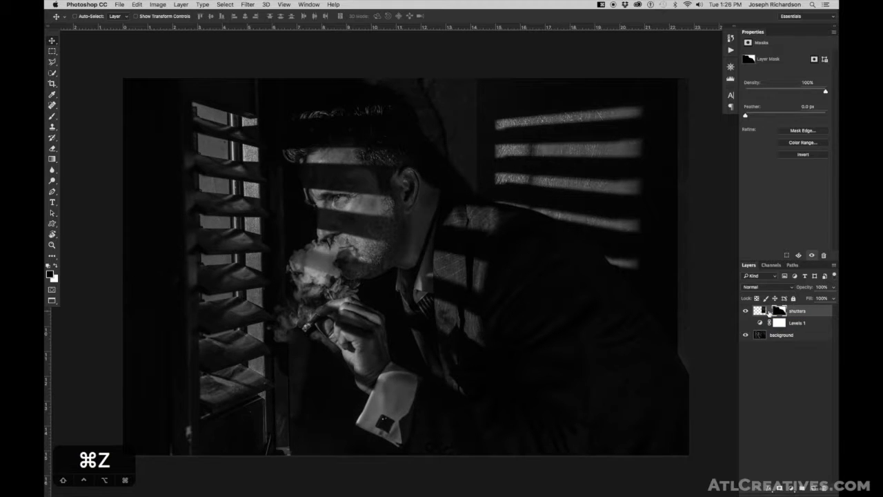
# - Unlink the mask from the shutters layer and move only the shutter image closer behind the man's head and shoulder
pyautogui.click(758, 311)
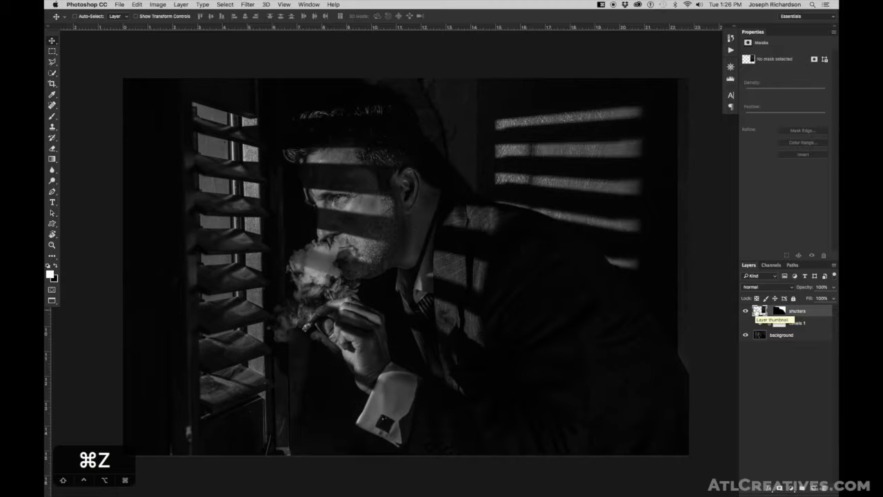
pyautogui.moveTo(571, 149); pyautogui.dragTo(532, 168)
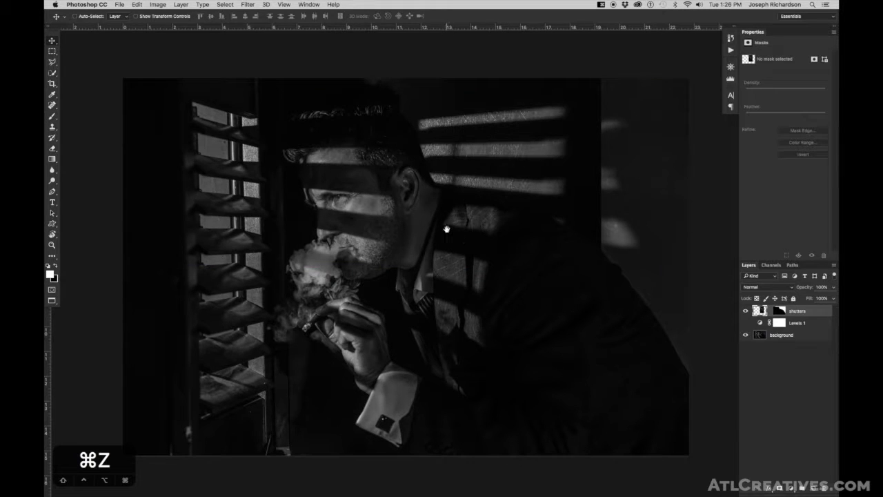
pyautogui.scroll(-5, 446, 229)
pyautogui.moveTo(452, 198); pyautogui.dragTo(463, 185)
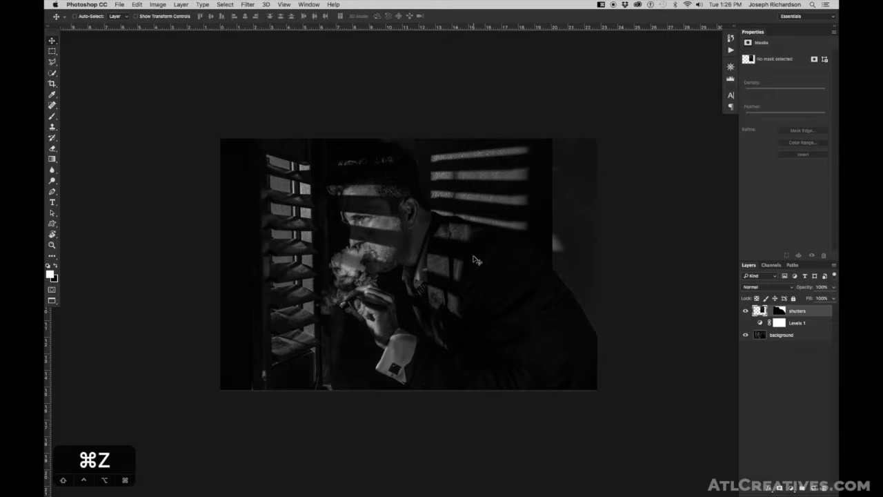
pyautogui.press('super+z')
pyautogui.press('super+z')
# - Try free-transforming the shutter image to about 95% width and 68% height, and undo the scaling
pyautogui.press('super+t')
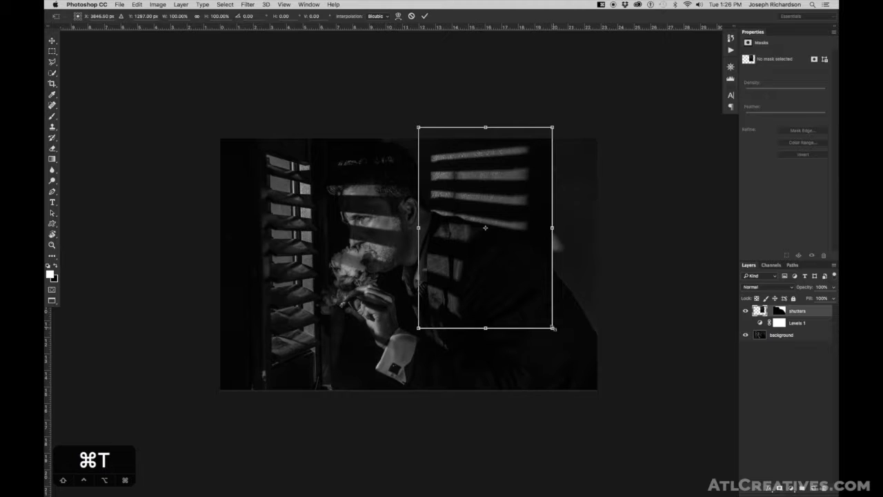
pyautogui.moveTo(553, 329); pyautogui.dragTo(546, 263)
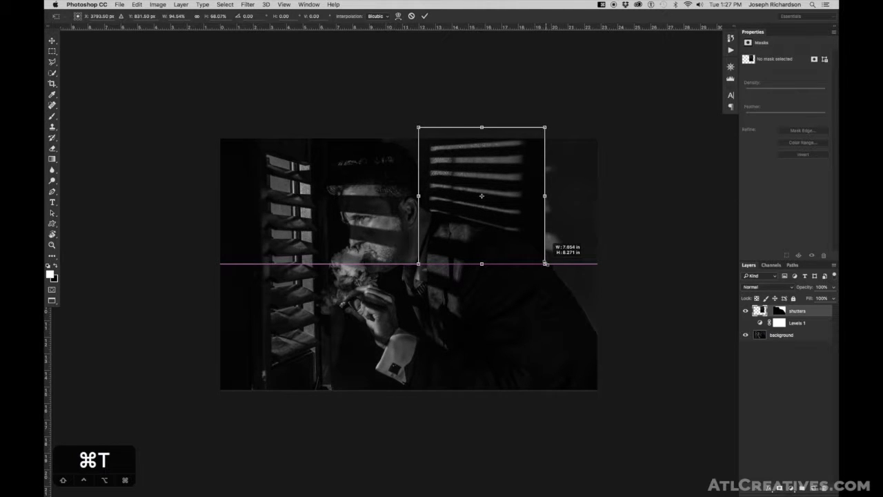
pyautogui.moveTo(546, 263); pyautogui.dragTo(546, 263)
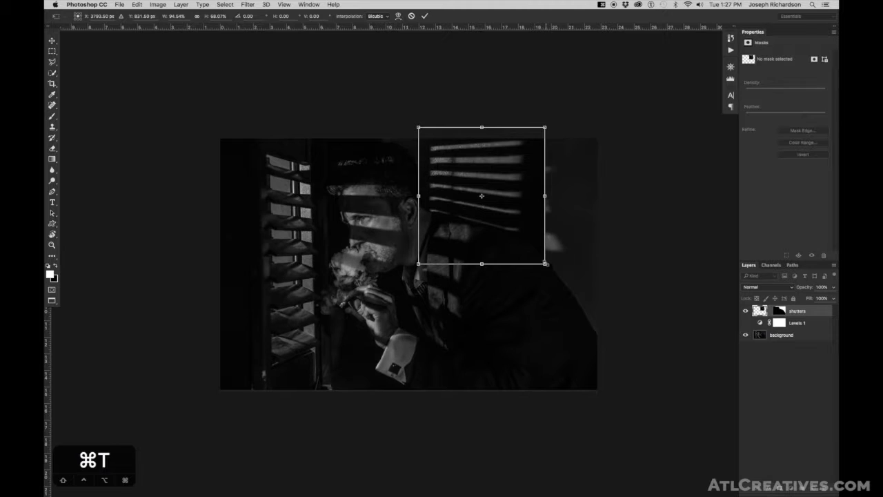
pyautogui.press('super+z')
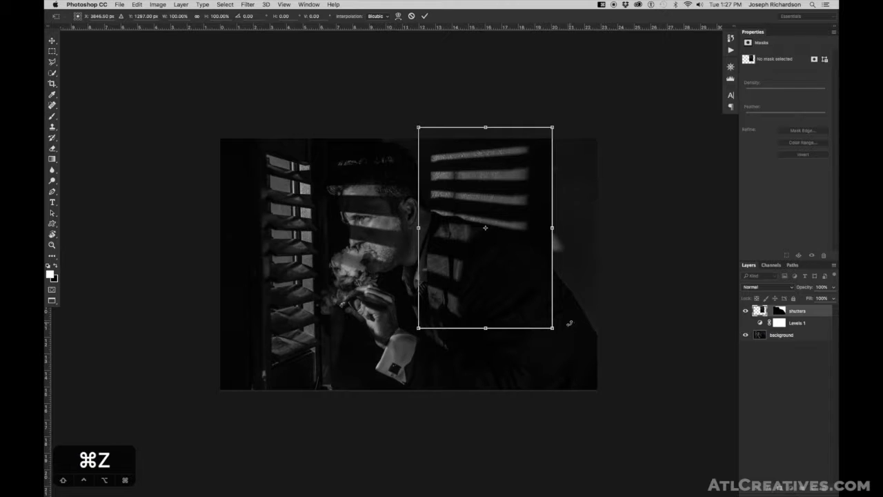
# - Scale the shutter image proportionally to about 152% and reposition it over the wall behind the man's head and back
pyautogui.press('shift')
pyautogui.moveTo(554, 329); pyautogui.dragTo(636, 424)
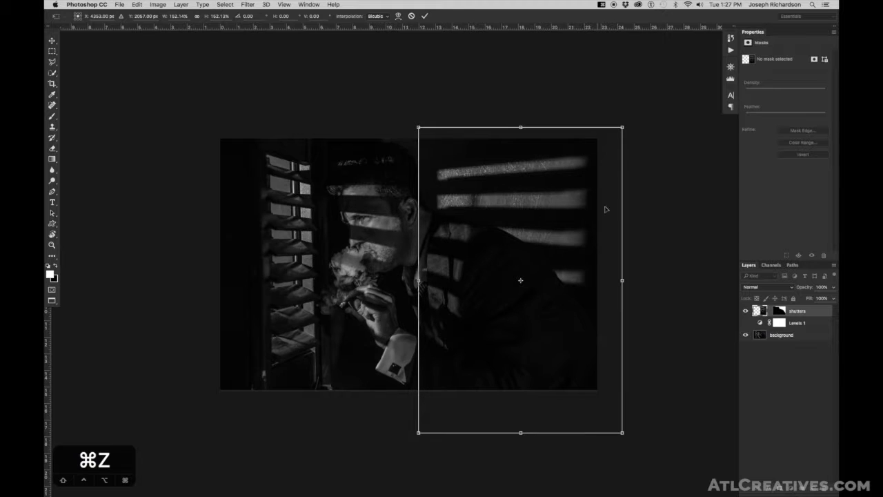
pyautogui.moveTo(574, 278); pyautogui.dragTo(570, 251)
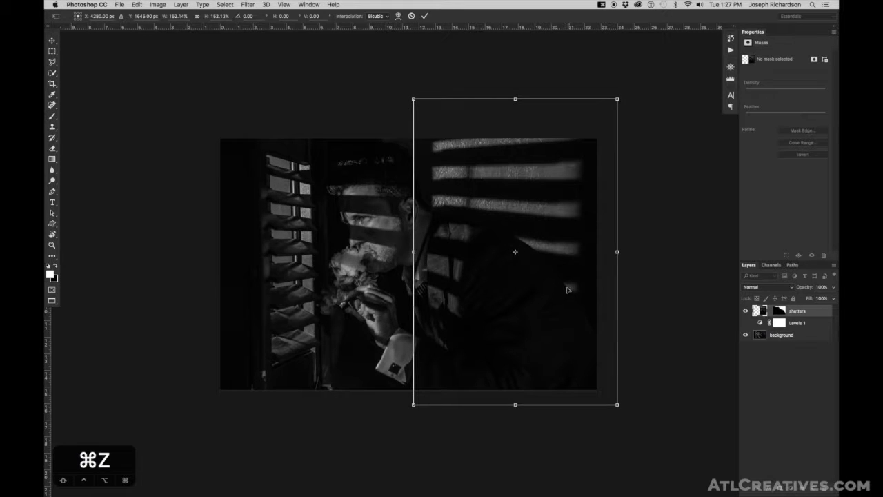
pyautogui.moveTo(573, 250); pyautogui.dragTo(574, 272)
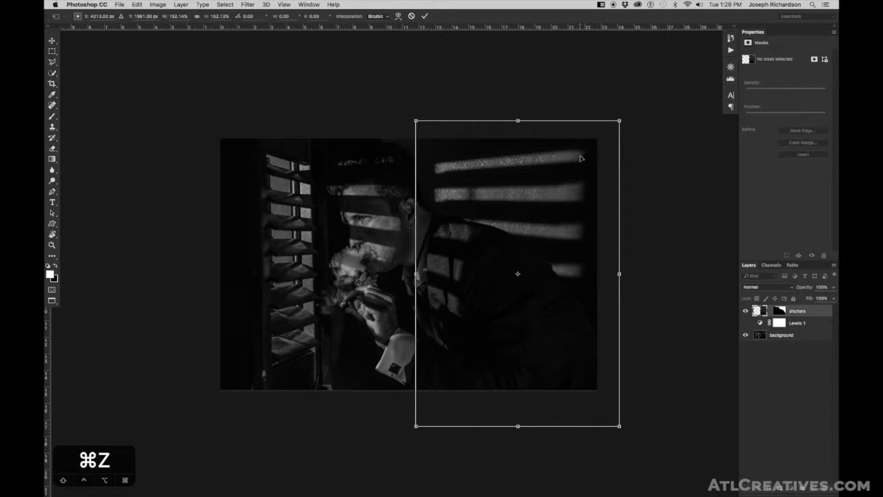
pyautogui.press('Right')
pyautogui.press('Right')
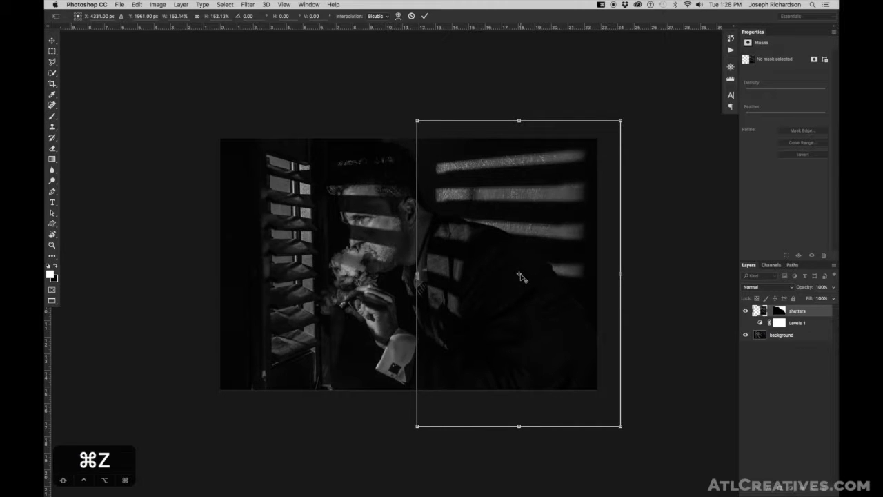
# - Move the transform reference point to the far end of the uppermost light bar, scale the shutters proportionally around it to about 185%, and finish the transform
pyautogui.moveTo(519, 276); pyautogui.dragTo(588, 150)
pyautogui.moveTo(587, 151); pyautogui.dragTo(582, 152)
pyautogui.press('shift')
pyautogui.moveTo(416, 426); pyautogui.dragTo(361, 452)
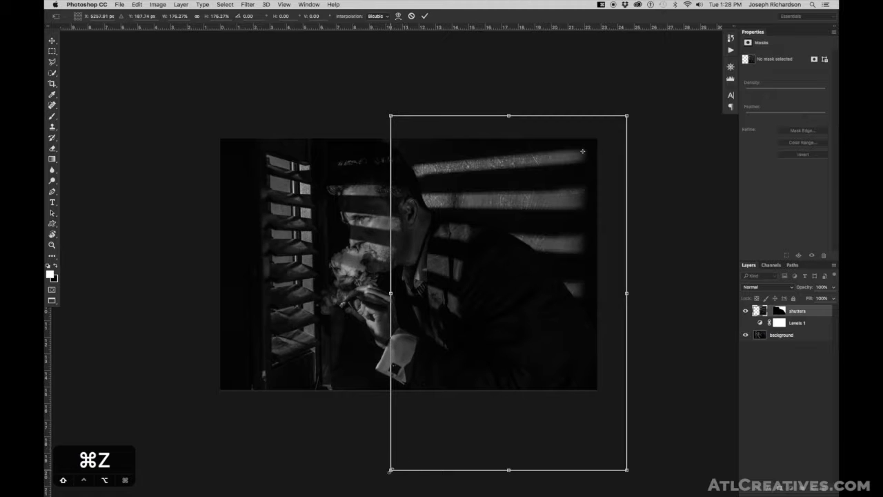
pyautogui.moveTo(390, 470); pyautogui.dragTo(408, 407)
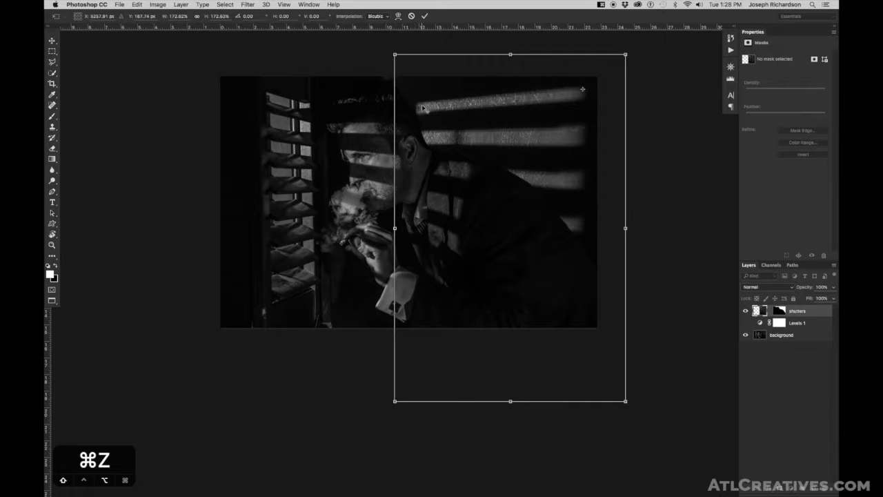
pyautogui.moveTo(394, 401); pyautogui.dragTo(368, 417)
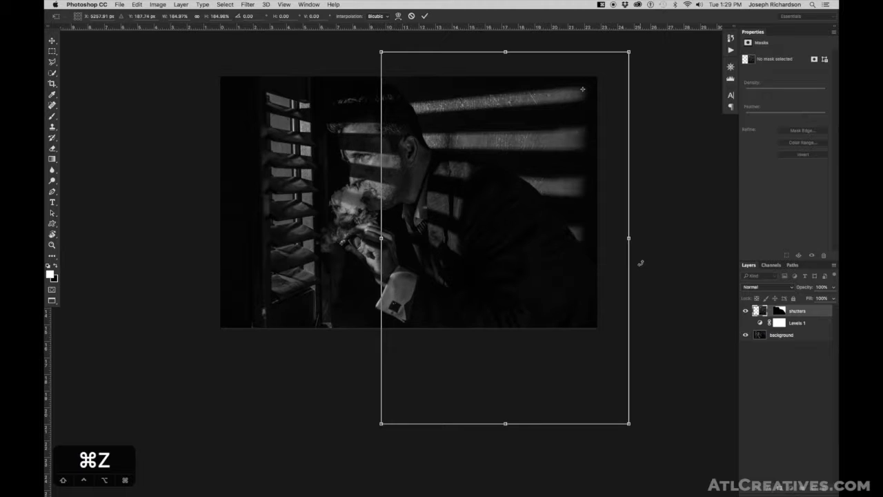
pyautogui.press('Escape')
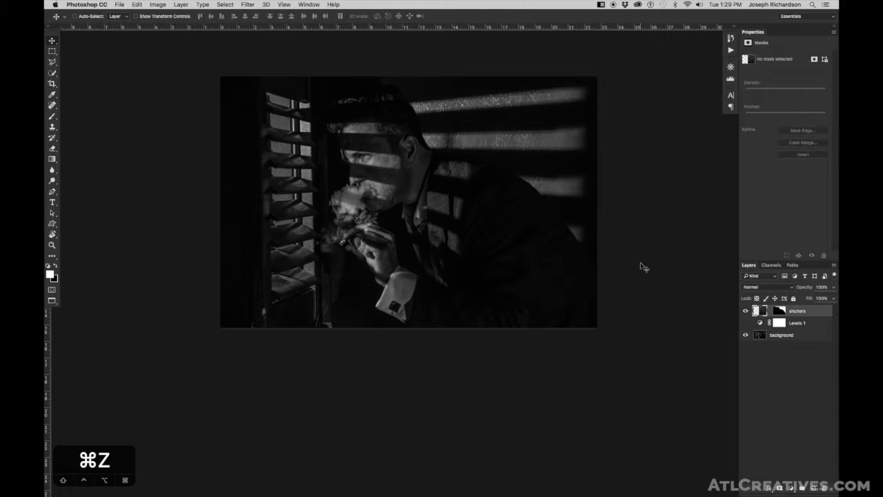
# - Inspect the mask edge around the man's head by toggling the Levels 1 adjustment, and compare it with the shutters layer hidden
pyautogui.moveTo(515, 157); pyautogui.dragTo(567, 181)
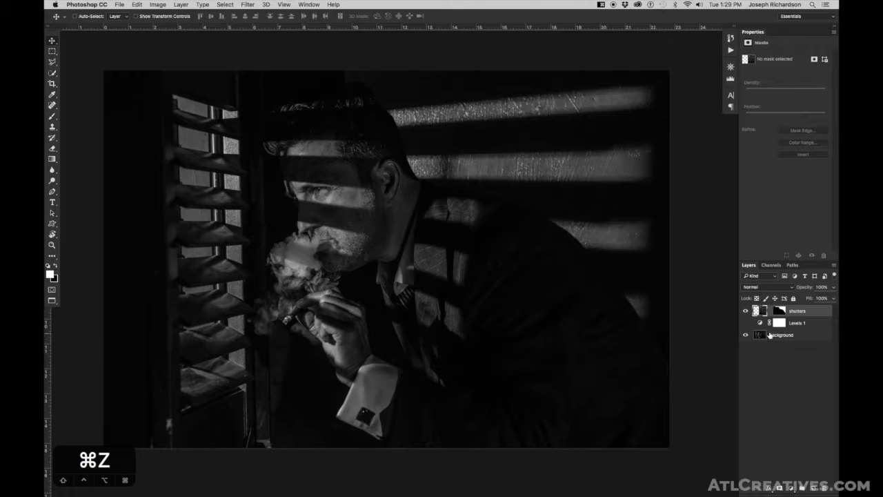
pyautogui.click(745, 323)
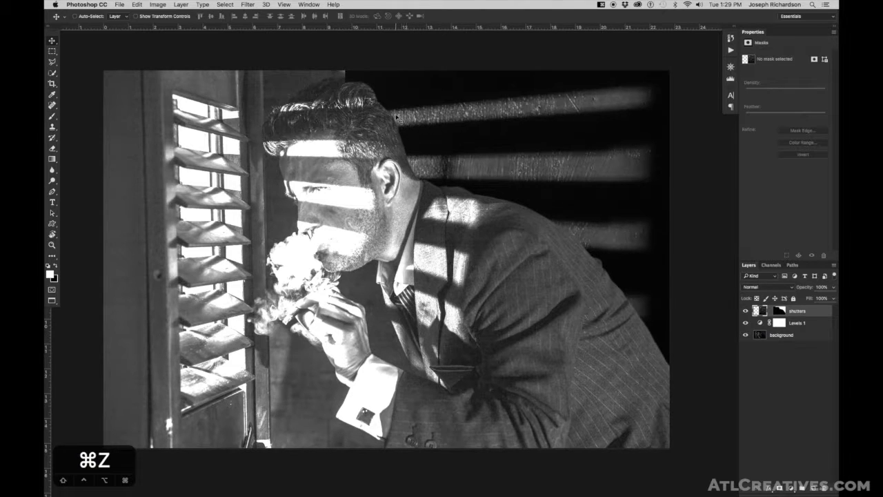
pyautogui.click(745, 324)
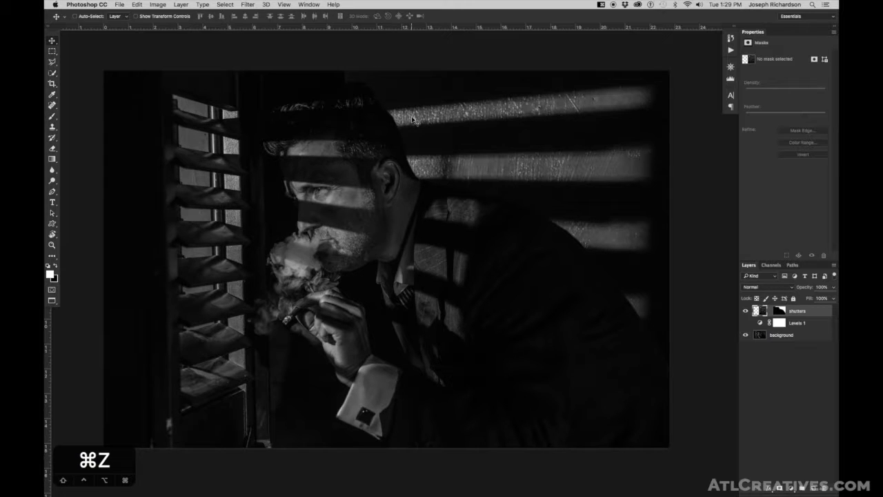
pyautogui.click(746, 312)
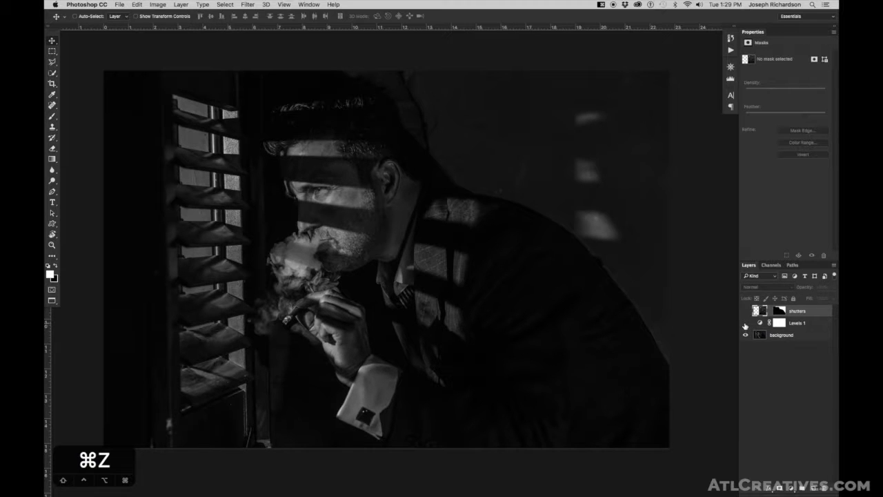
pyautogui.click(745, 323)
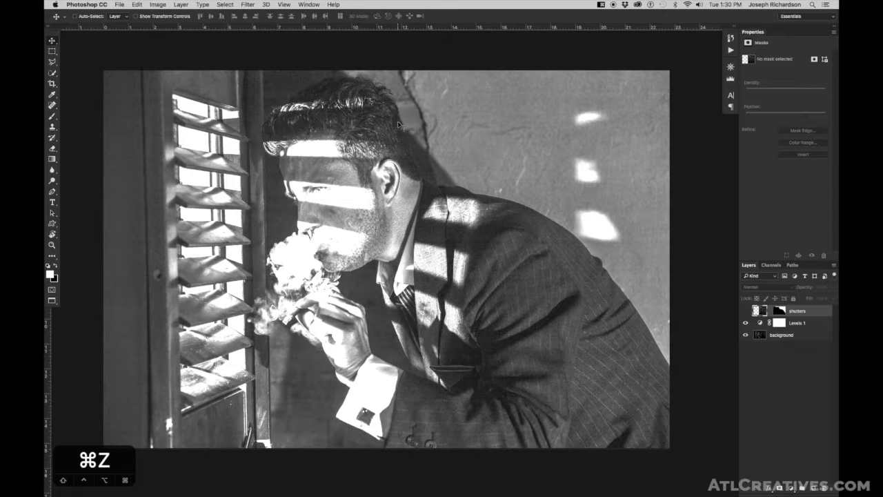
# - Switch to Lightroom and open the two-star black-and-white composite beside the selected virtual copy at full view
pyautogui.moveTo(418, 483)
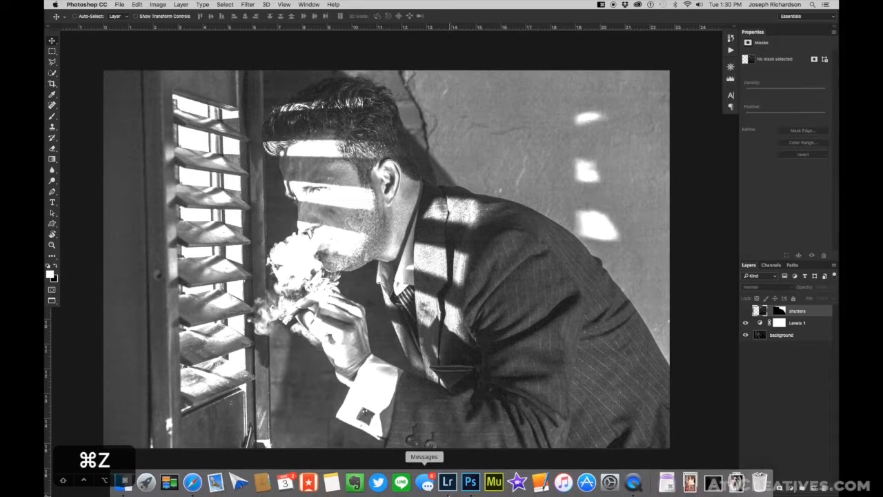
pyautogui.click(448, 482)
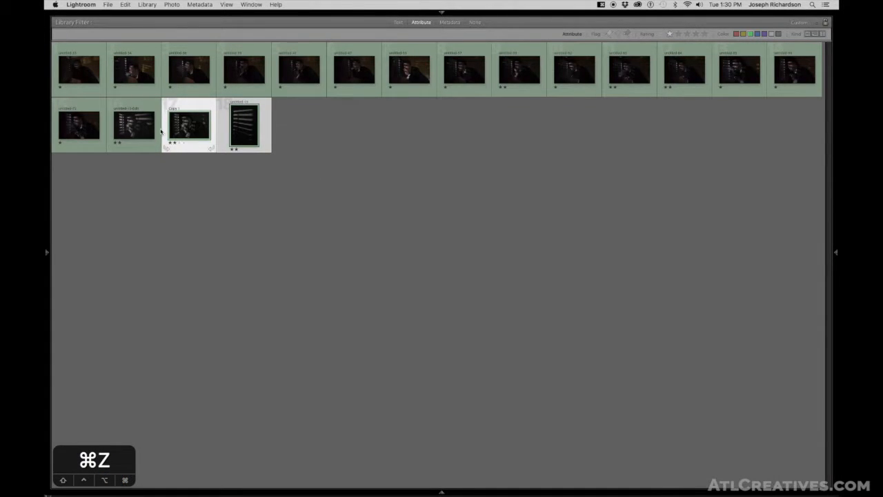
pyautogui.doubleClick(136, 127)
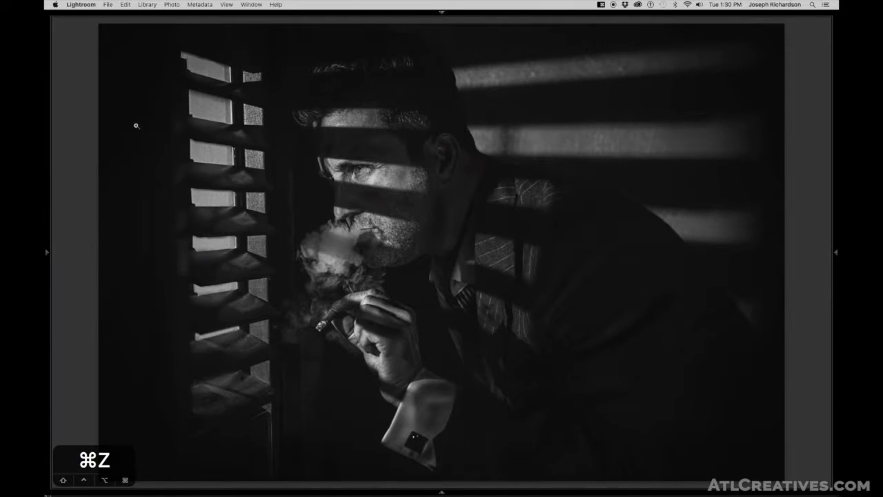
# - Browse the other shots from the session, examining how the man and the window light stand out against the wall
pyautogui.press('Right')
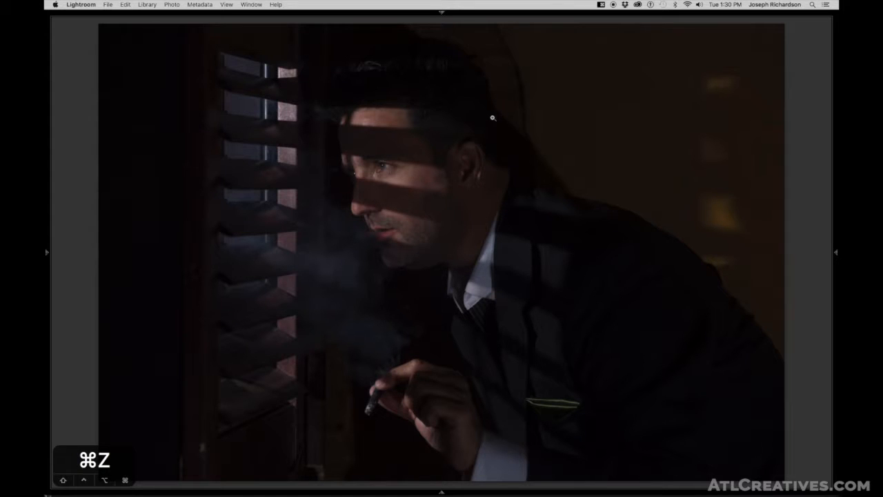
pyautogui.press('Right')
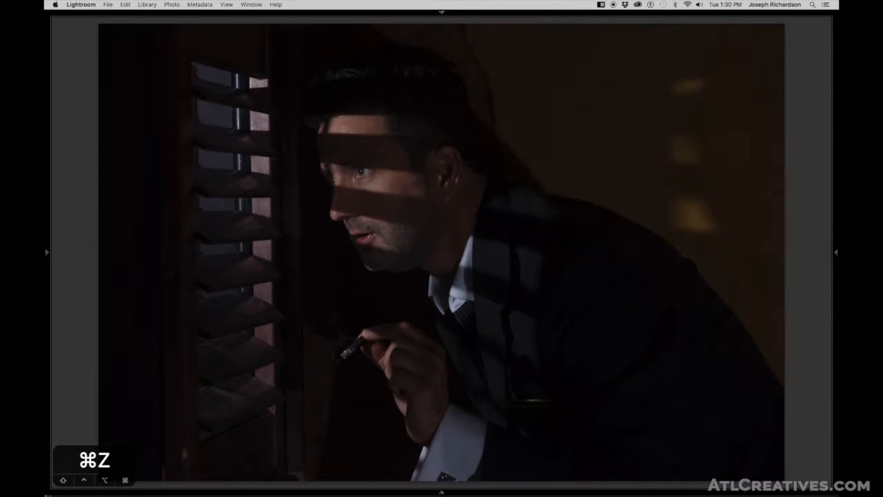
pyautogui.press('Right')
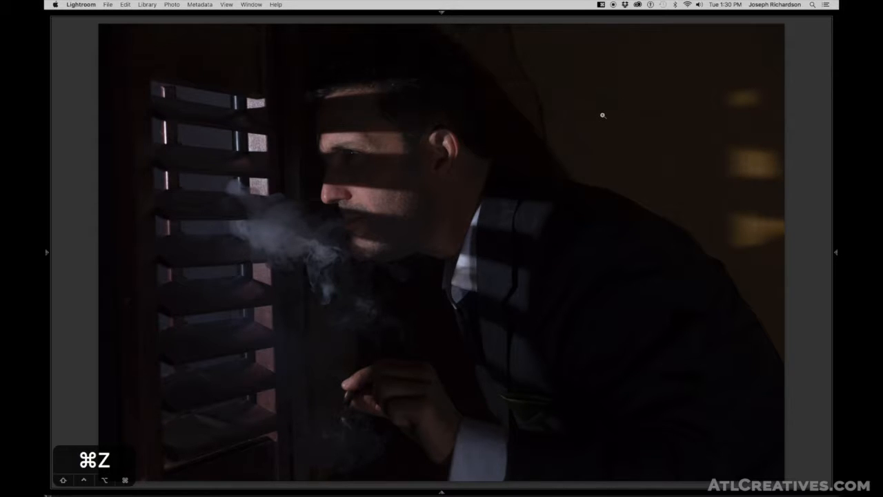
pyautogui.press('Right')
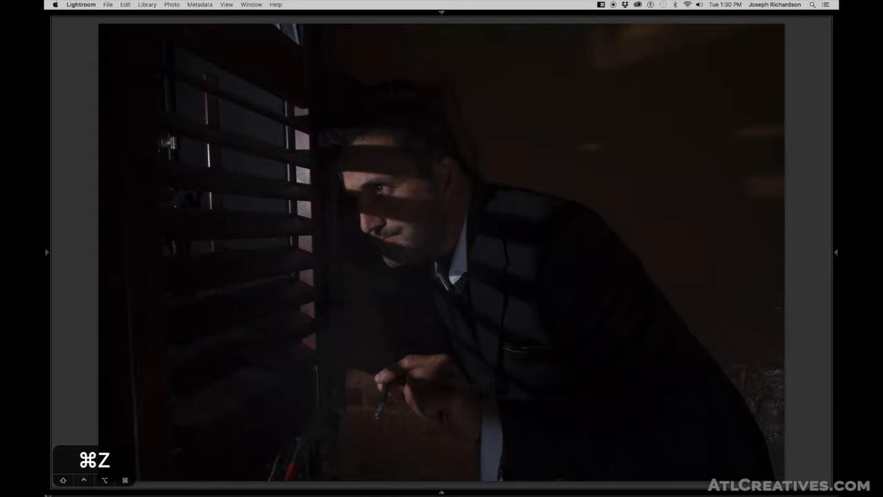
pyautogui.press('Right')
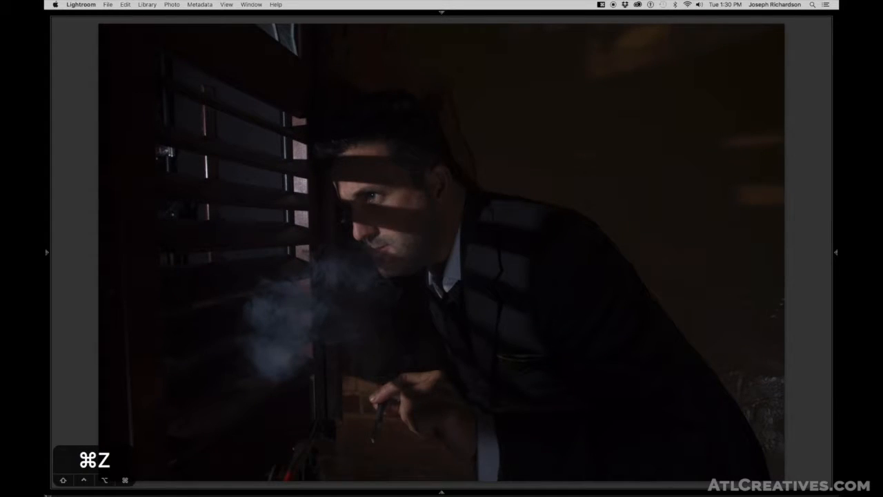
pyautogui.press('Right')
pyautogui.press('Right')
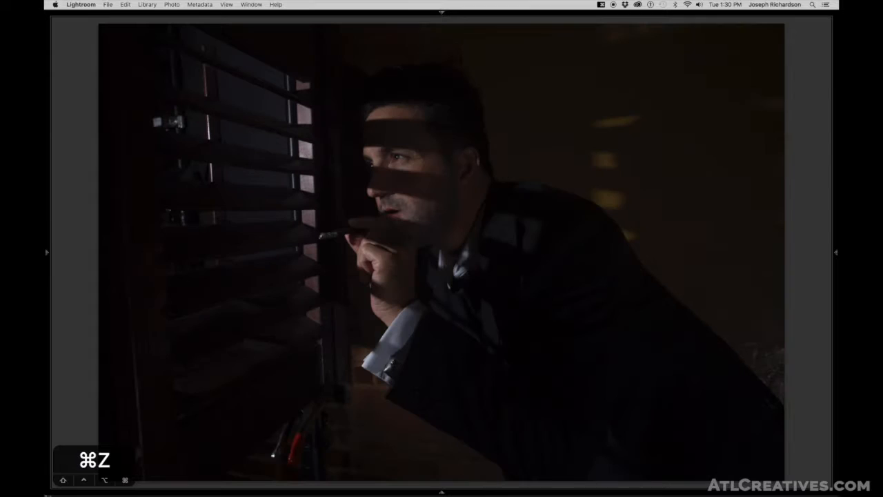
pyautogui.press('Right')
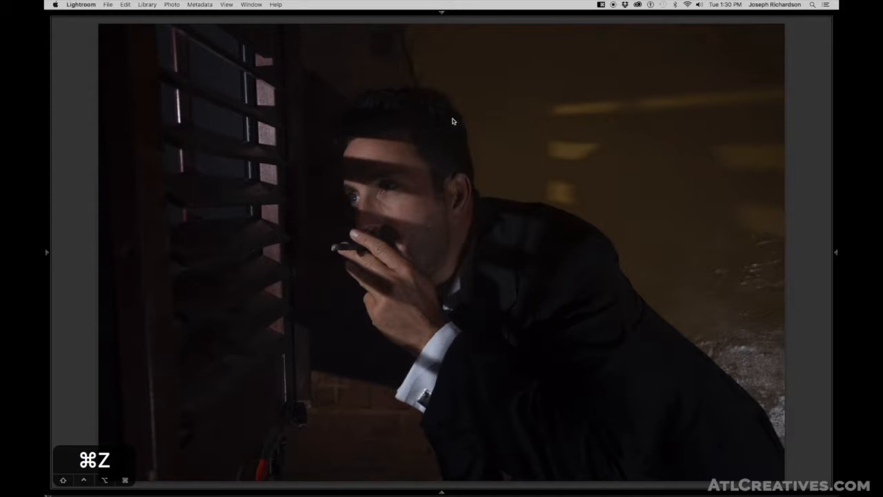
pyautogui.press('Right')
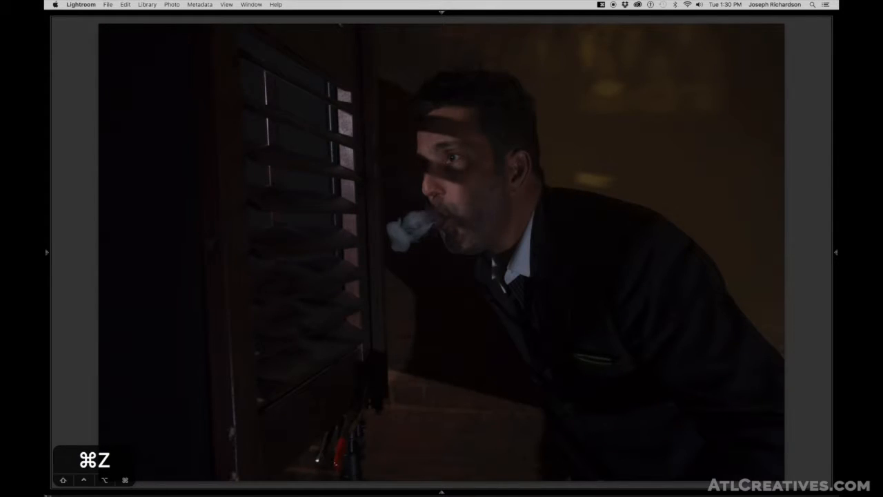
pyautogui.press('Right')
pyautogui.press('Left')
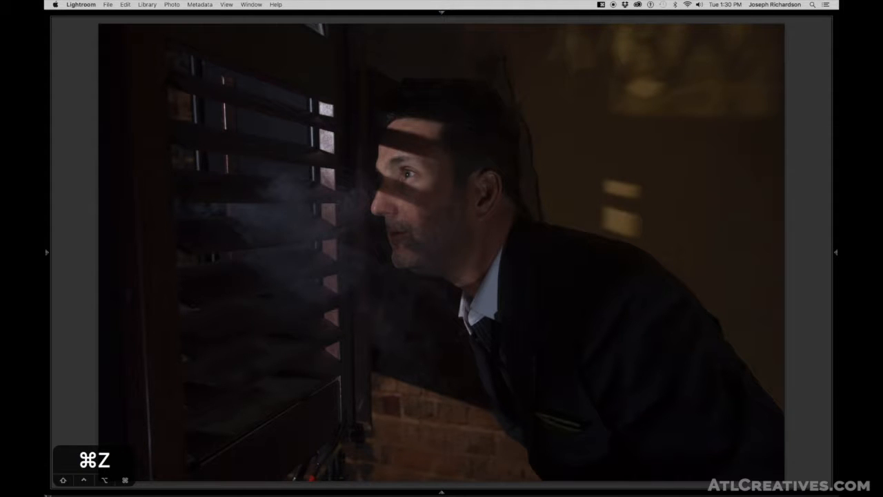
pyautogui.press('Right')
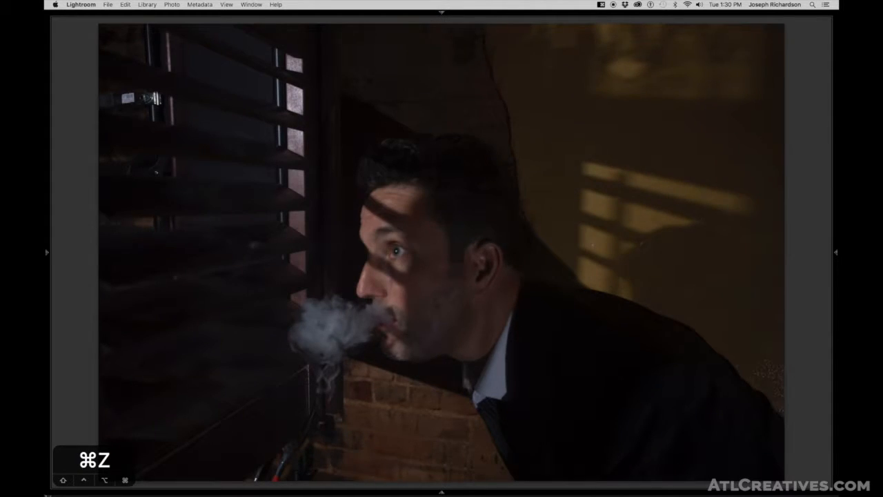
pyautogui.press('Right')
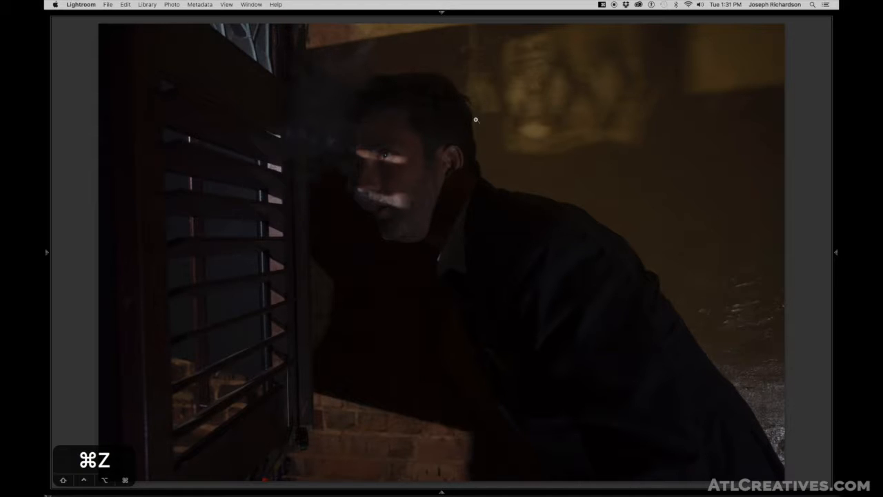
# - Open the photo of the man leaning toward the shutters for developing, apply the Strong Contrast point curve and set Exposure to +5.00
pyautogui.press('d')
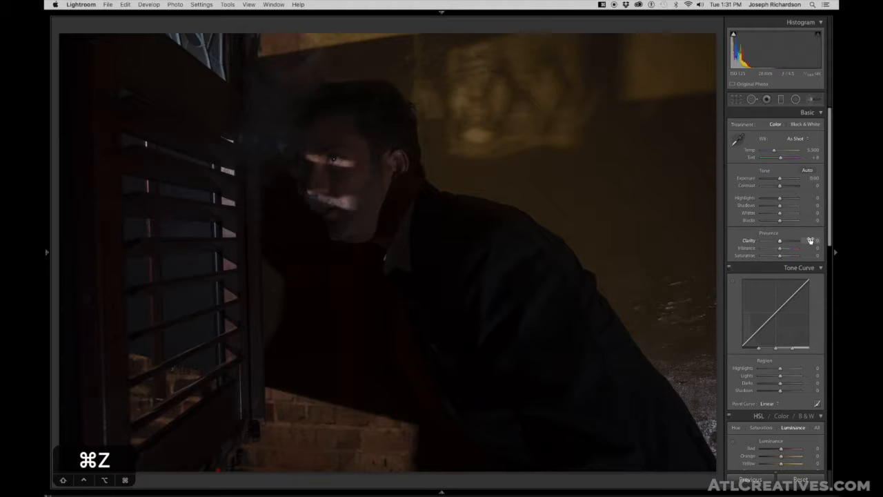
pyautogui.click(769, 404)
pyautogui.click(774, 414)
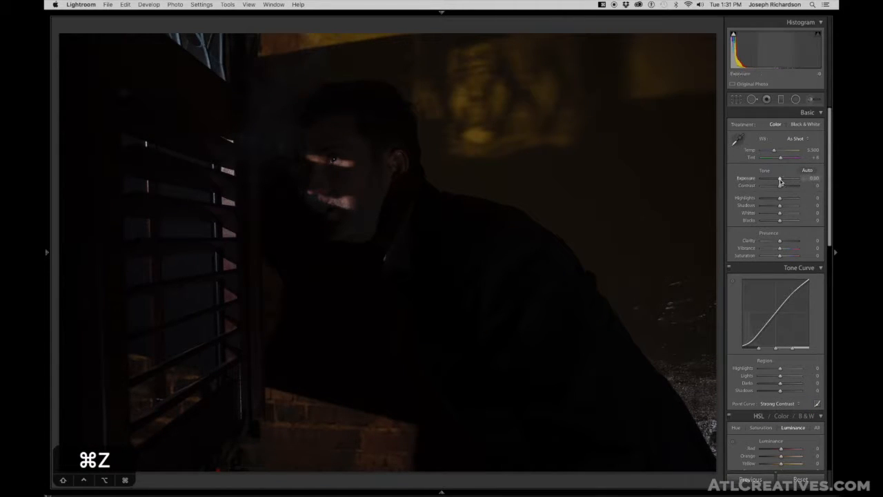
pyautogui.moveTo(781, 181); pyautogui.dragTo(802, 181)
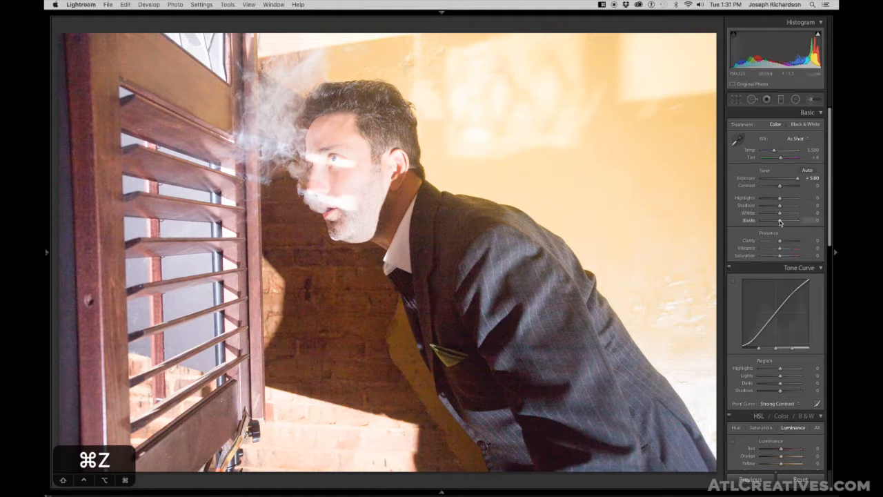
# - Set Blacks and Shadows to -100, Highlights to +100, Whites to +14 and Contrast to +100, and convert the photo to black and white
pyautogui.moveTo(779, 221); pyautogui.dragTo(737, 221)
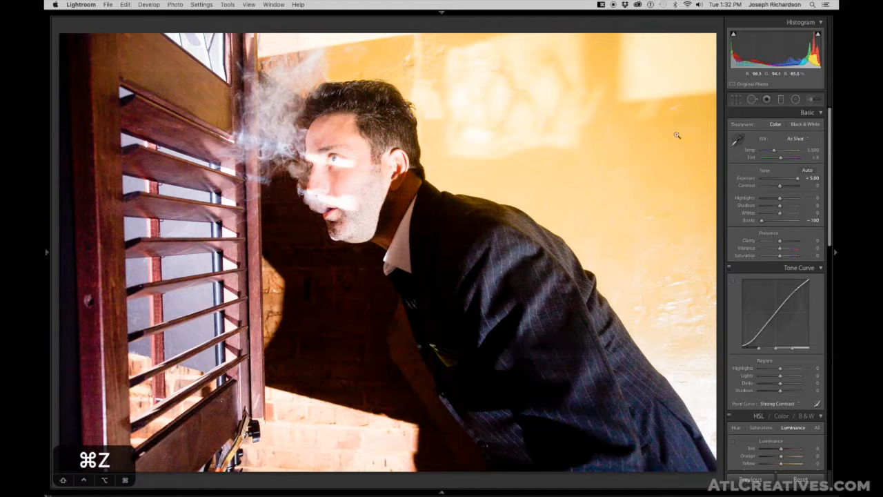
pyautogui.moveTo(779, 207); pyautogui.dragTo(760, 207)
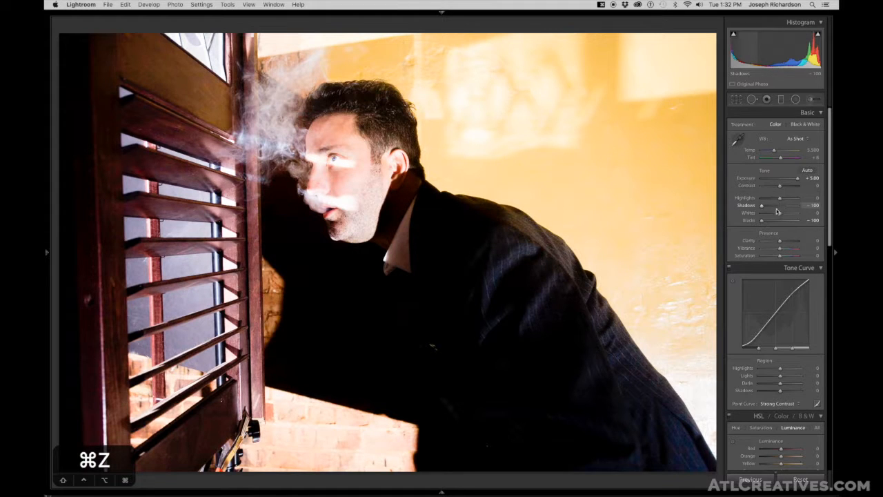
pyautogui.moveTo(780, 200); pyautogui.dragTo(799, 200)
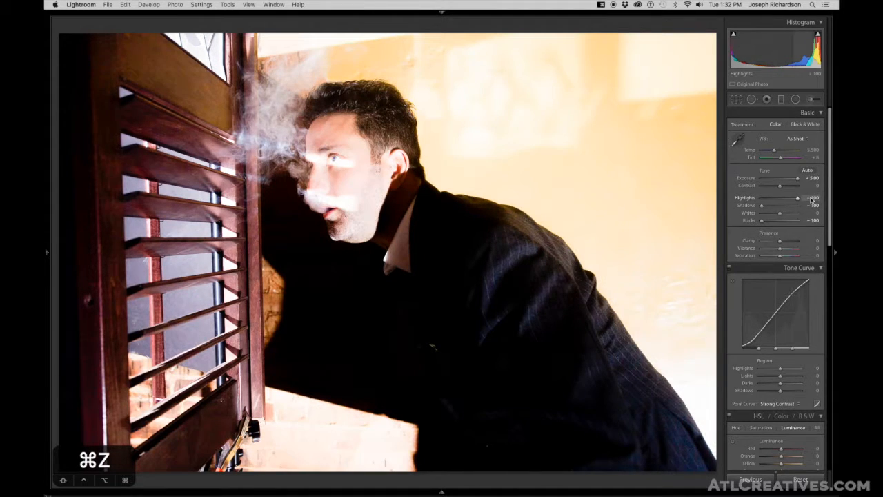
pyautogui.moveTo(781, 215)
pyautogui.mouseDown()
pyautogui.moveTo(819, 217)
pyautogui.moveTo(783, 216)
pyautogui.mouseUp()
pyautogui.moveTo(780, 187); pyautogui.dragTo(804, 188)
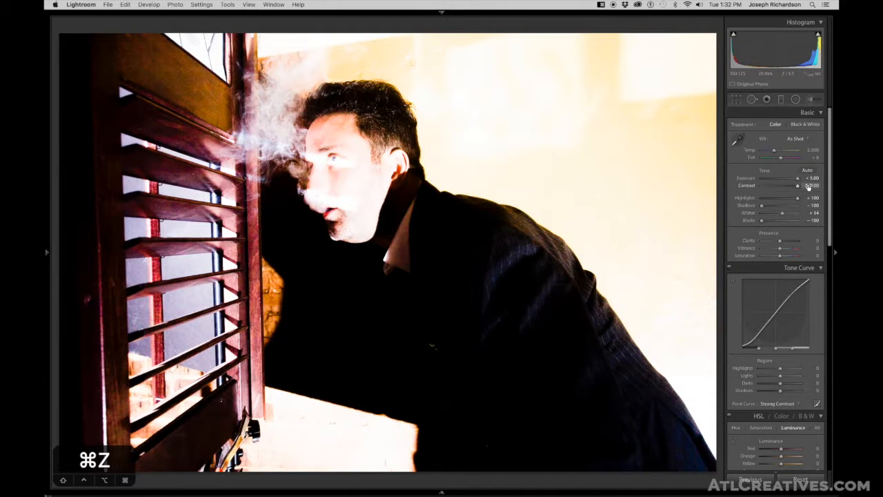
pyautogui.press('v')
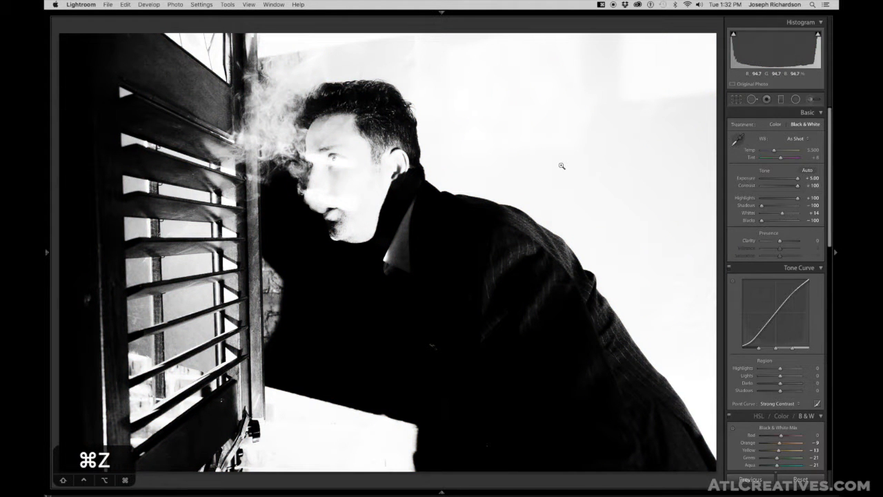
# - Set Exposure to +3.15 and Whites to +77, judging how cleanly the man's hair edge separates from the wall
pyautogui.moveTo(430, 126); pyautogui.dragTo(484, 190)
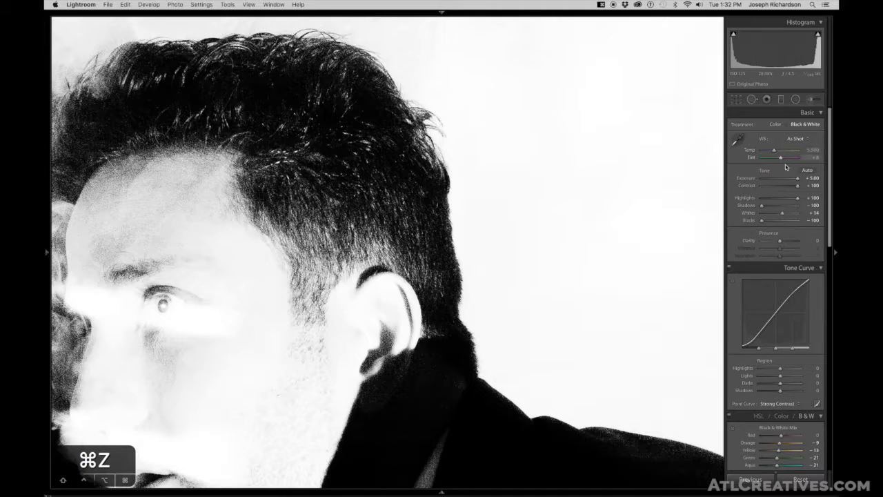
pyautogui.moveTo(798, 181); pyautogui.dragTo(791, 181)
pyautogui.moveTo(781, 215); pyautogui.dragTo(791, 216)
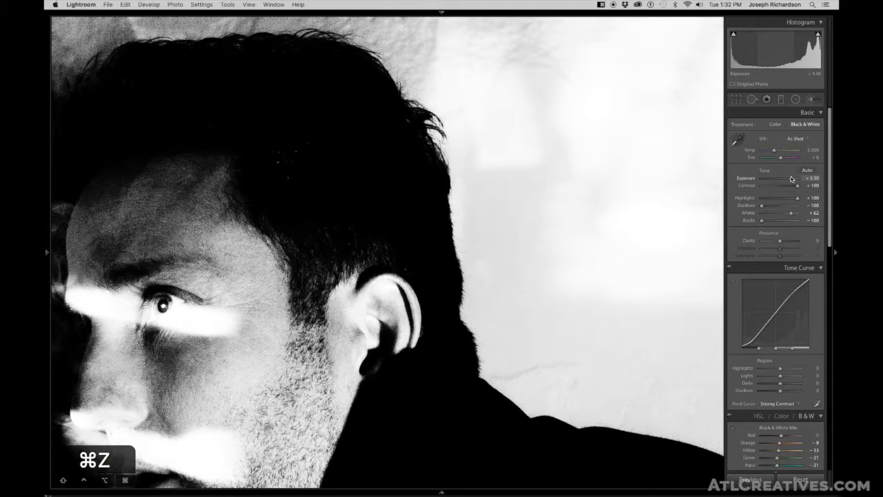
pyautogui.moveTo(792, 180); pyautogui.dragTo(792, 180)
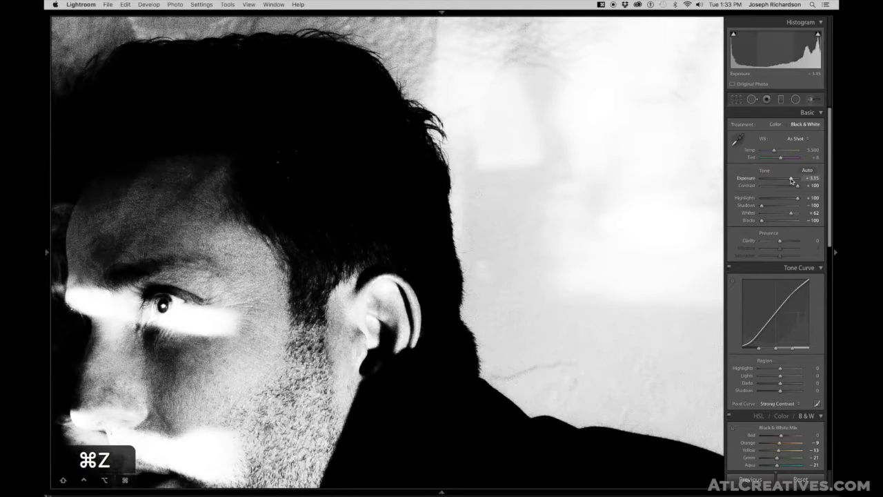
pyautogui.moveTo(791, 216); pyautogui.dragTo(793, 215)
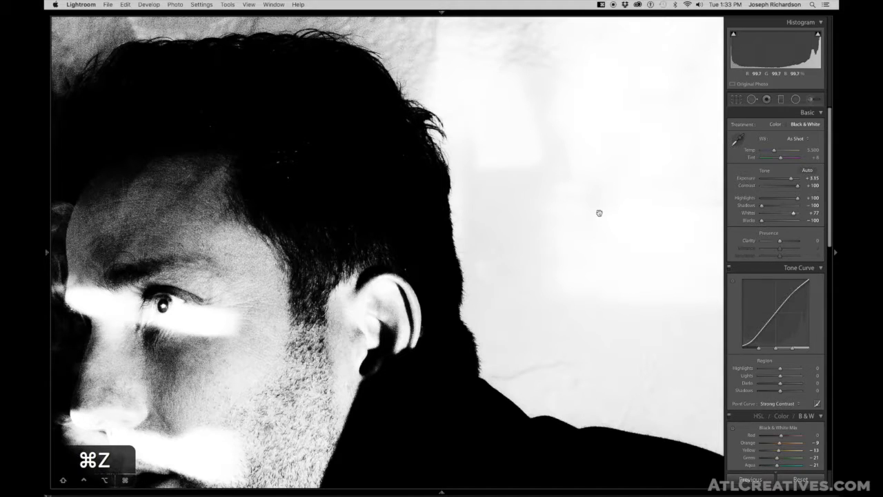
pyautogui.click(501, 211)
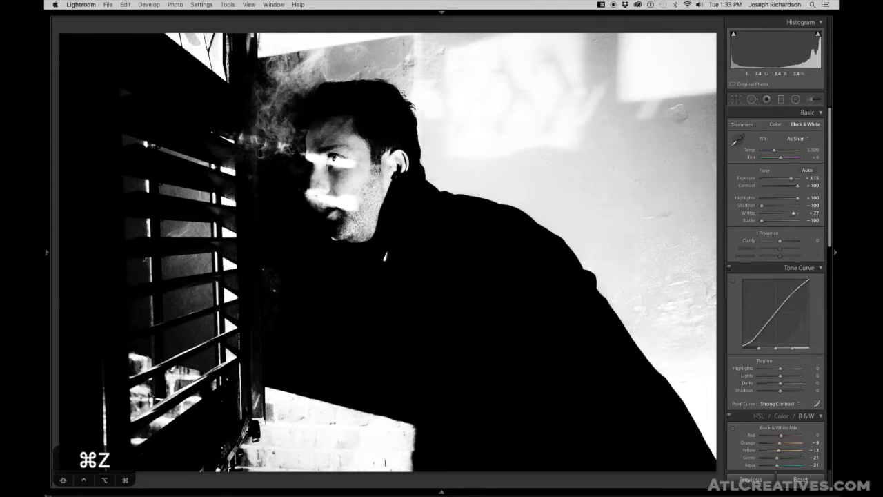
# - Crop the photo tightly, with a custom aspect, to the back of the man's head, his ear and collar
pyautogui.press('r')
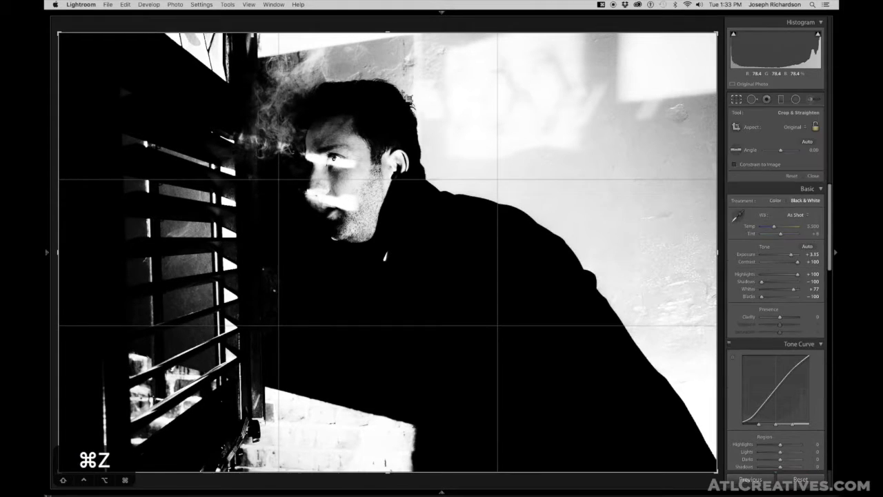
pyautogui.moveTo(59, 253); pyautogui.dragTo(199, 253)
pyautogui.moveTo(384, 473); pyautogui.dragTo(357, 352)
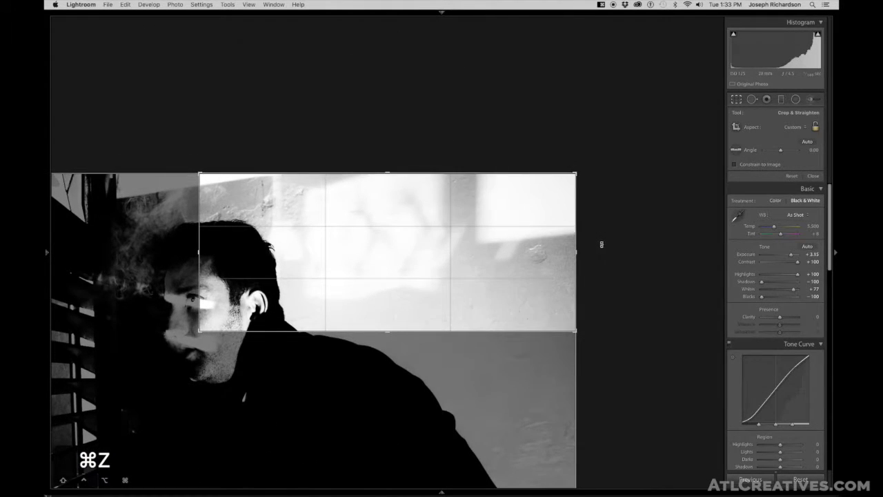
pyautogui.moveTo(576, 253); pyautogui.dragTo(409, 252)
pyautogui.moveTo(481, 255); pyautogui.dragTo(440, 252)
pyautogui.moveTo(388, 174); pyautogui.dragTo(388, 193)
pyautogui.press('Return')
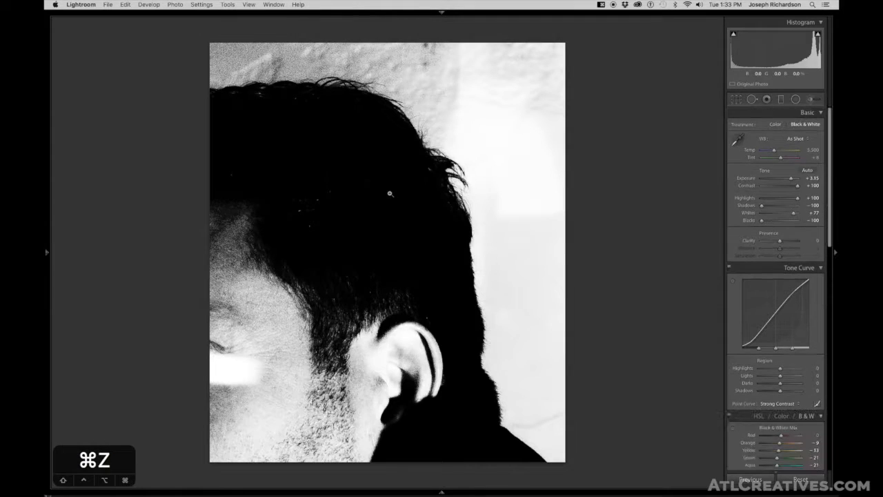
# - Open the cropped high-contrast head photo in Photoshop for editing
pyautogui.rightClick(358, 241)
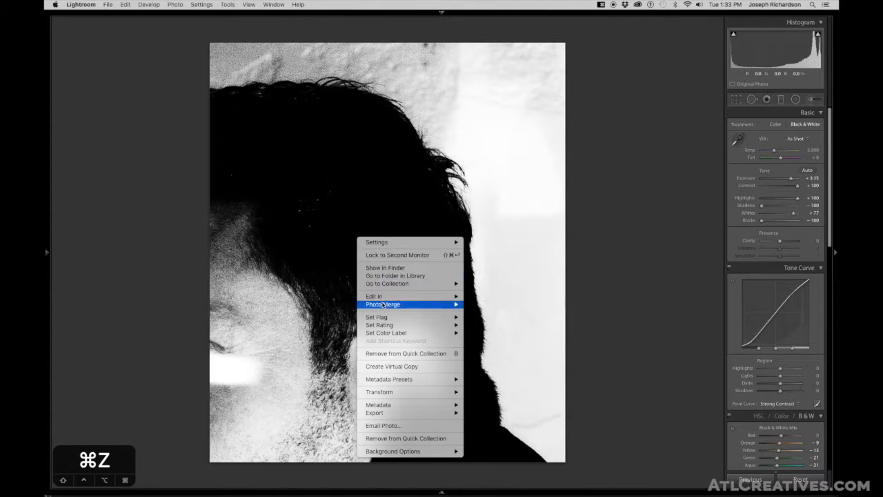
pyautogui.moveTo(382, 299)
pyautogui.click(521, 296)
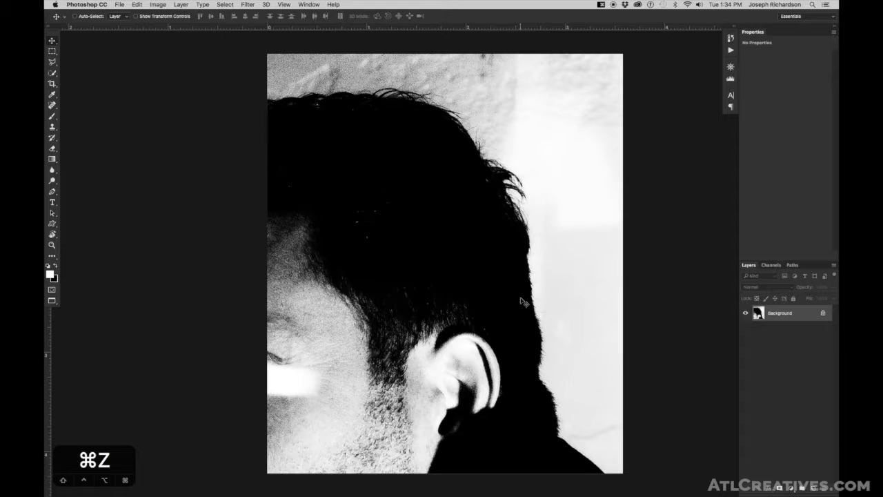
# - Copy the entire cropped head image and close its document without saving
pyautogui.press('super+a')
pyautogui.press('super+c')
pyautogui.press('super+w')
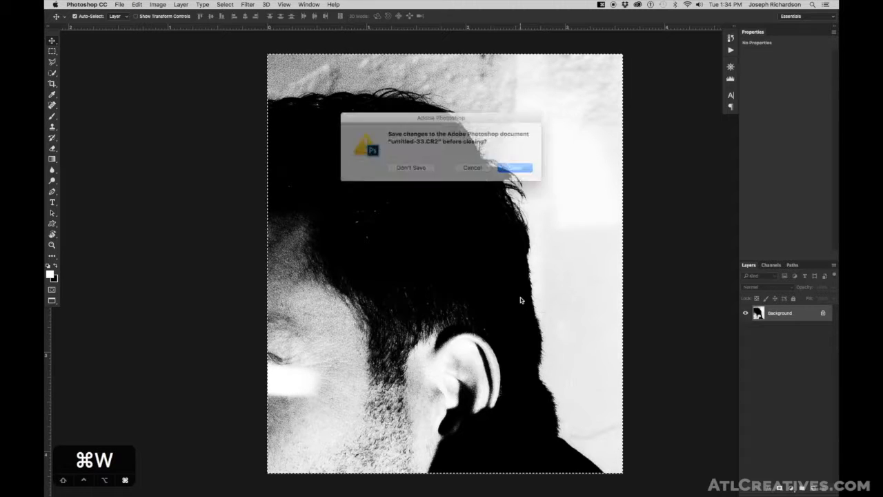
pyautogui.click(412, 166)
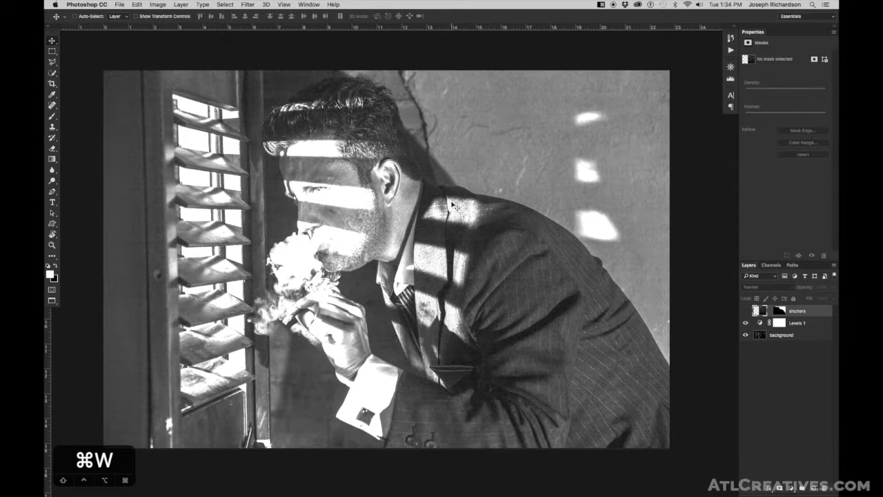
# - Paste the cropped head into the shutter composite as a new layer and place it over the man's head
pyautogui.press('super')
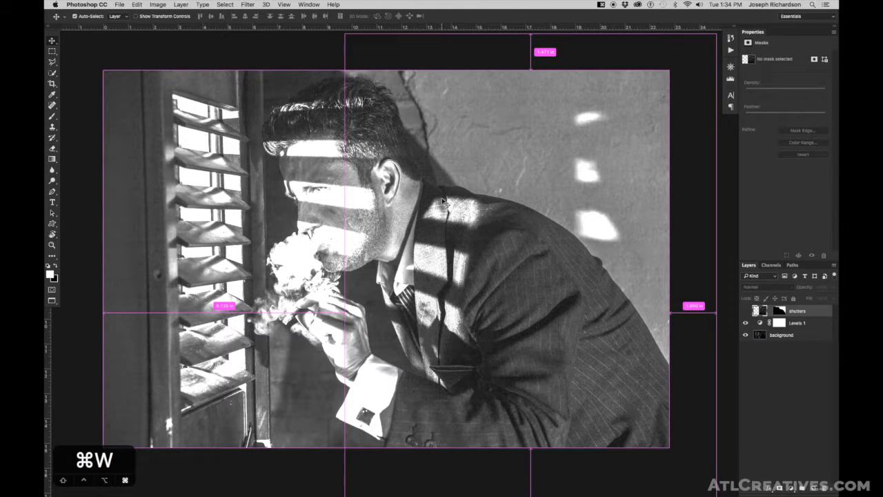
pyautogui.press('super+v')
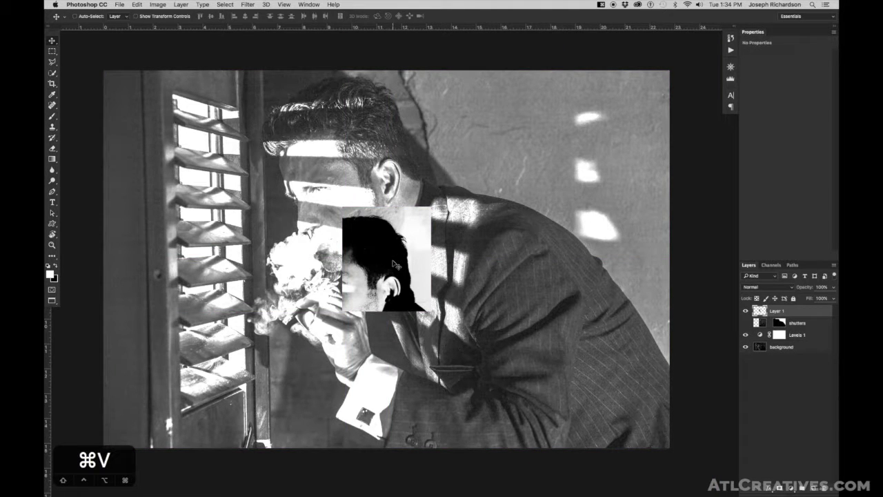
pyautogui.moveTo(384, 262); pyautogui.dragTo(379, 129)
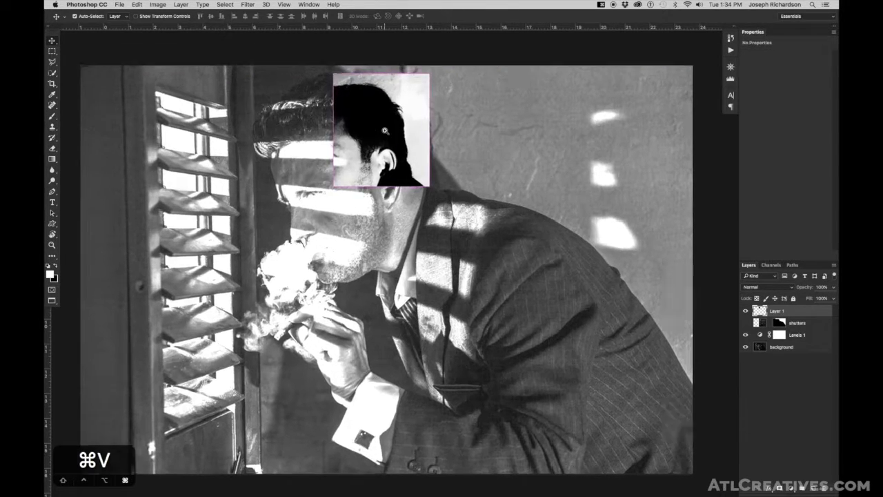
pyautogui.scroll(5, 384, 130)
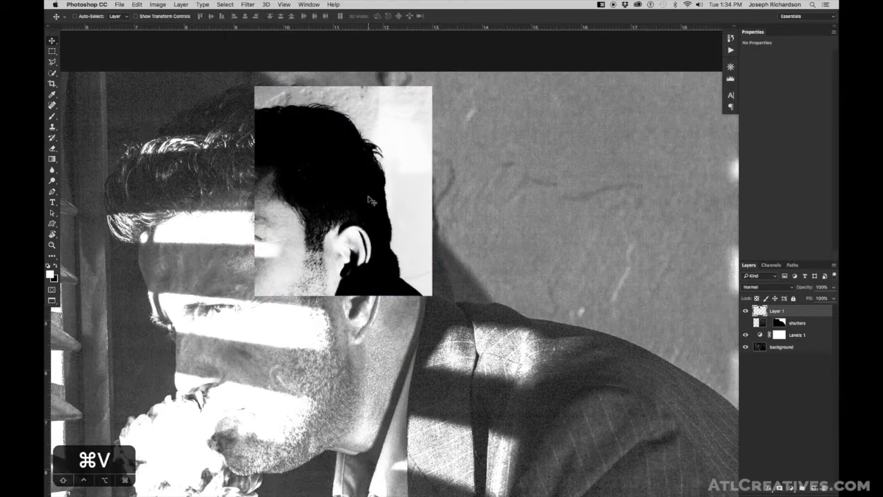
# - Line up the pasted head's neckline with the man's collar, using 40% layer opacity as a guide and restoring 100%
pyautogui.moveTo(370, 200)
pyautogui.mouseDown()
pyautogui.moveTo(445, 206)
pyautogui.moveTo(530, 187)
pyautogui.moveTo(356, 193)
pyautogui.moveTo(541, 202)
pyautogui.moveTo(381, 186)
pyautogui.moveTo(382, 199)
pyautogui.mouseUp()
pyautogui.moveTo(802, 286); pyautogui.dragTo(778, 290)
pyautogui.moveTo(405, 274); pyautogui.dragTo(424, 251)
pyautogui.moveTo(434, 259)
pyautogui.mouseDown()
pyautogui.moveTo(434, 234)
pyautogui.moveTo(431, 249)
pyautogui.mouseUp()
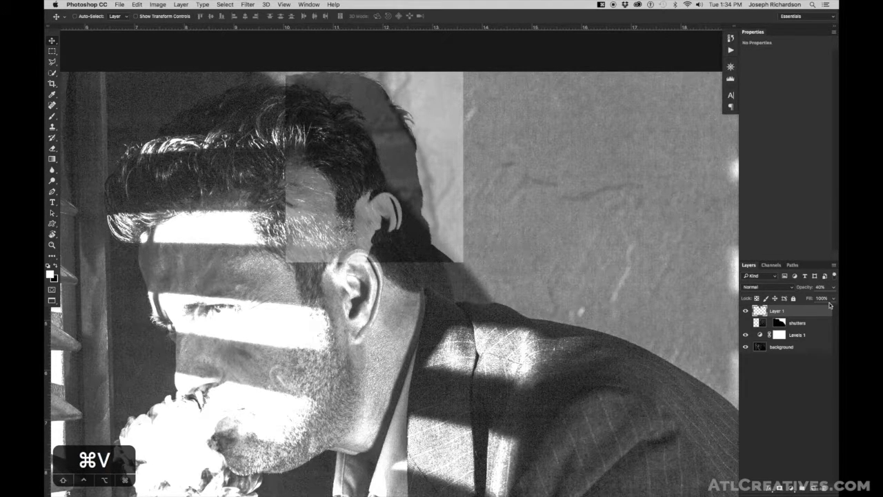
pyautogui.moveTo(806, 290); pyautogui.dragTo(837, 291)
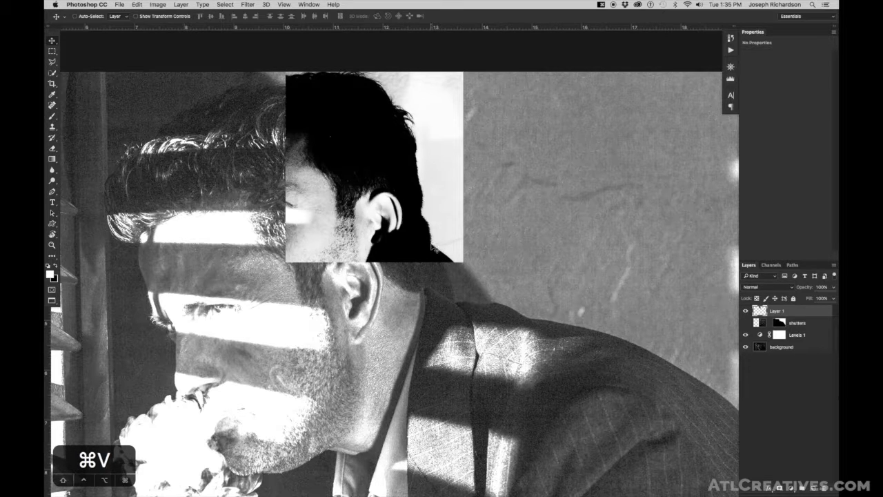
pyautogui.moveTo(434, 249); pyautogui.dragTo(352, 313)
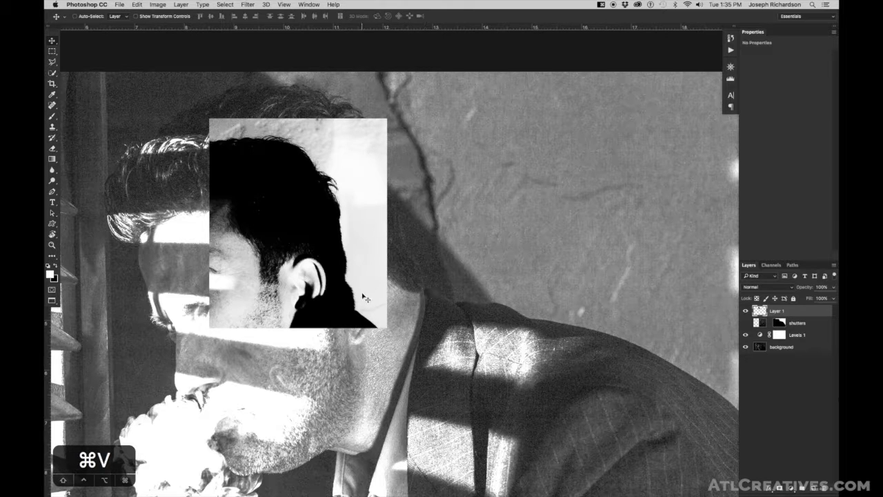
pyautogui.moveTo(357, 315); pyautogui.dragTo(428, 290)
pyautogui.moveTo(805, 289); pyautogui.dragTo(834, 289)
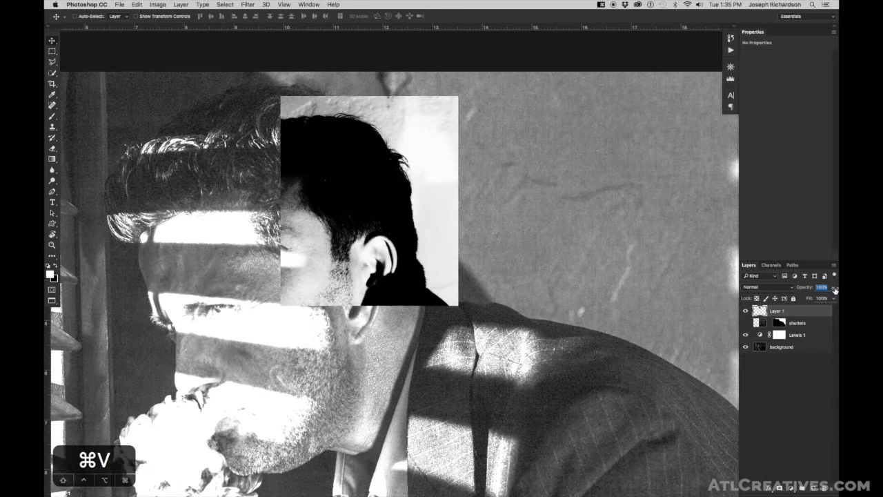
# - Free-transform the pasted head around a reference point at the collar, scale it to about 121.5% and lower its opacity to 37%
pyautogui.moveTo(407, 290); pyautogui.dragTo(483, 357)
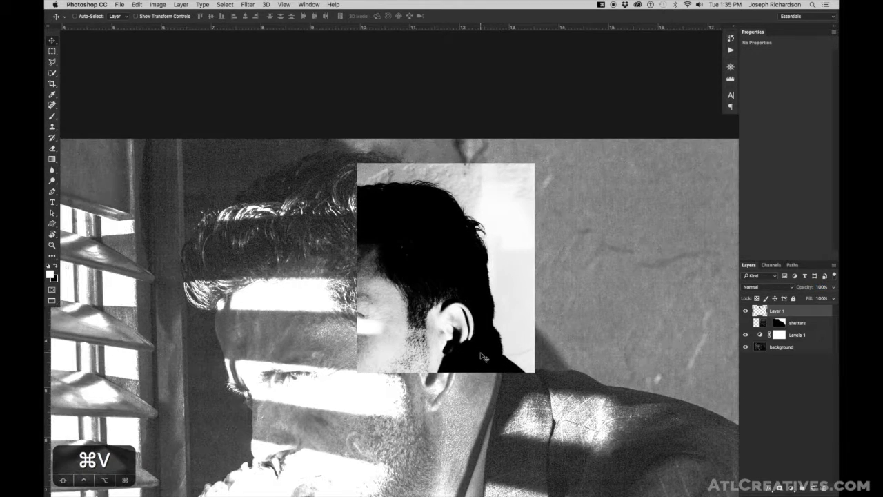
pyautogui.press('super+t')
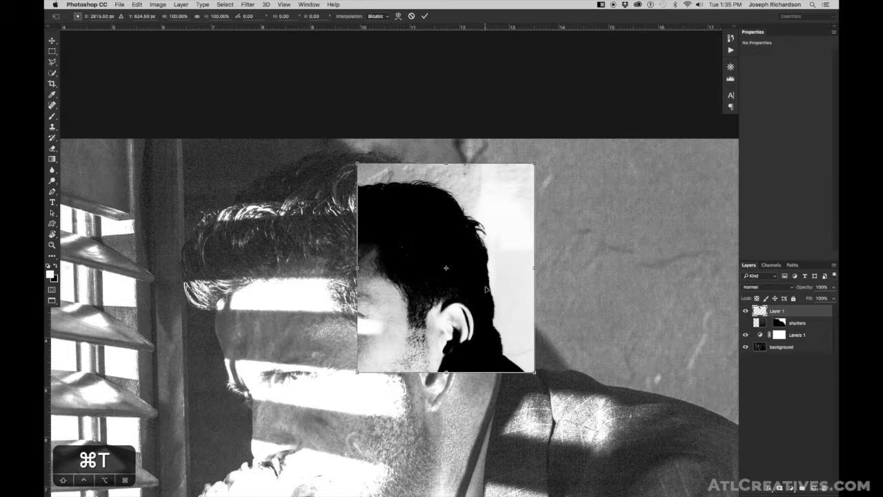
pyautogui.moveTo(447, 269); pyautogui.dragTo(502, 356)
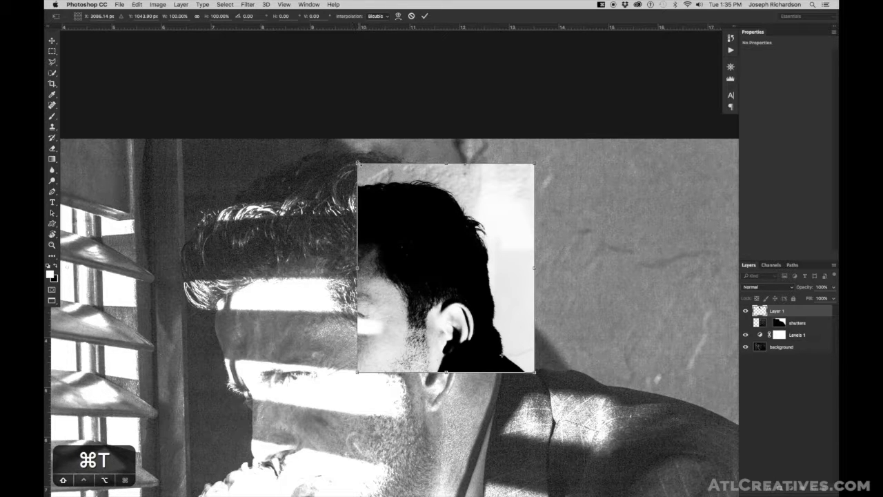
pyautogui.moveTo(357, 163); pyautogui.dragTo(303, 140)
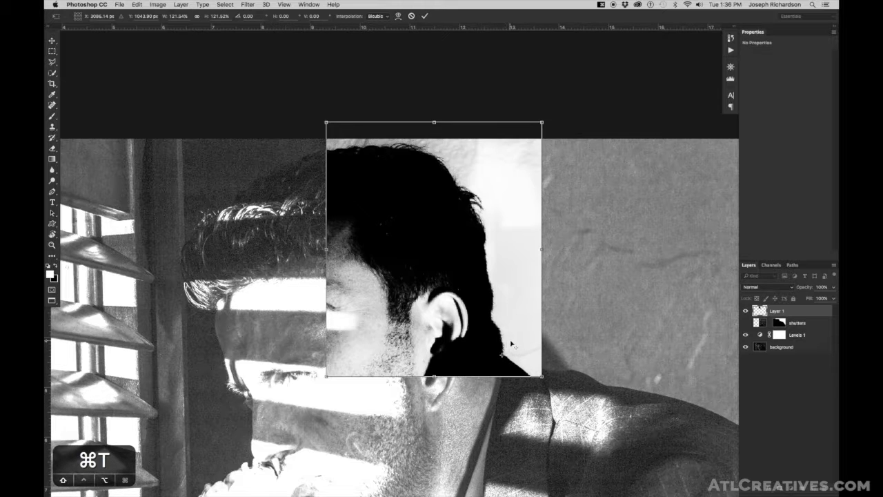
pyautogui.moveTo(804, 289); pyautogui.dragTo(778, 290)
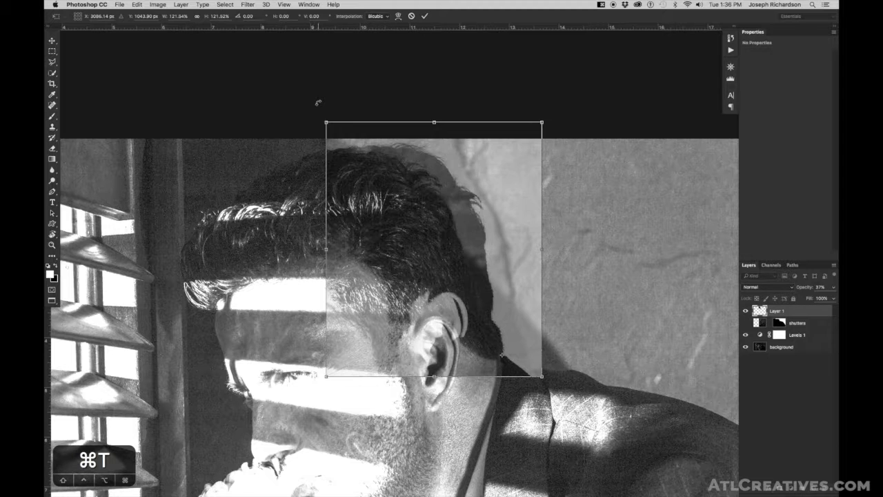
# - Rotate the pasted head to about -8.8°, enlarge it to about 128% to match the man's hairline, and restore its opacity to 100%
pyautogui.moveTo(318, 102); pyautogui.dragTo(267, 119)
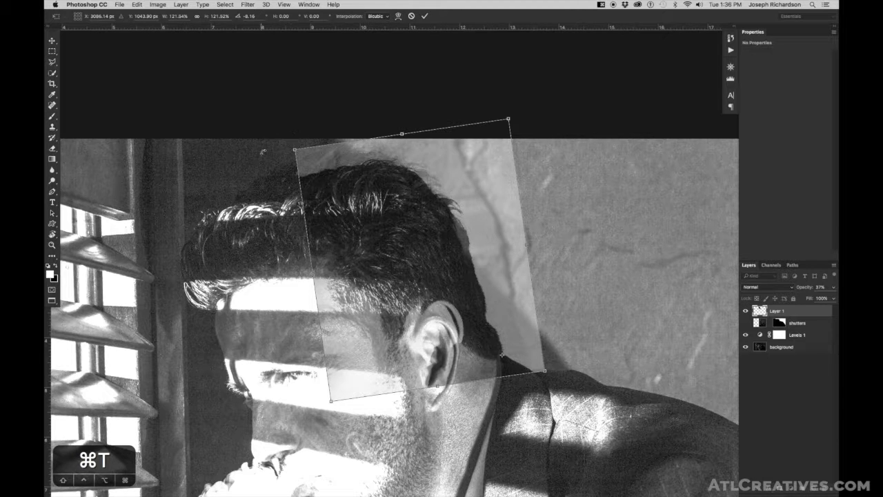
pyautogui.moveTo(278, 130); pyautogui.dragTo(276, 138)
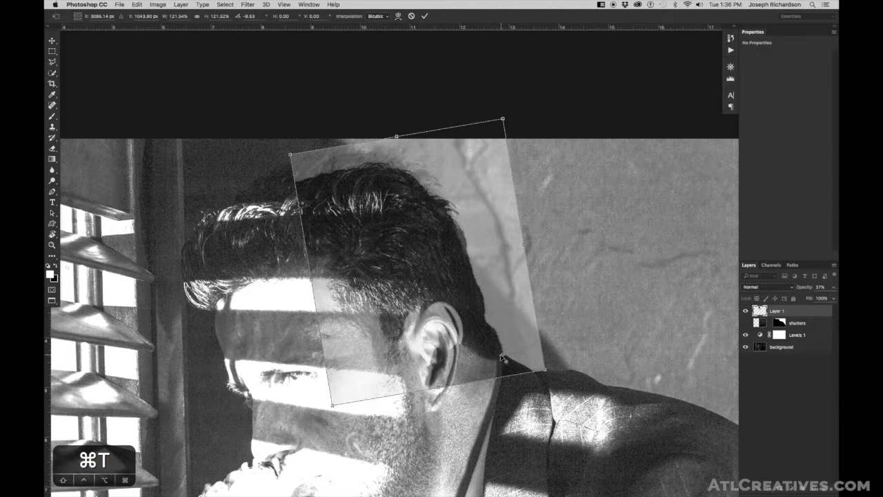
pyautogui.moveTo(300, 149); pyautogui.dragTo(274, 133)
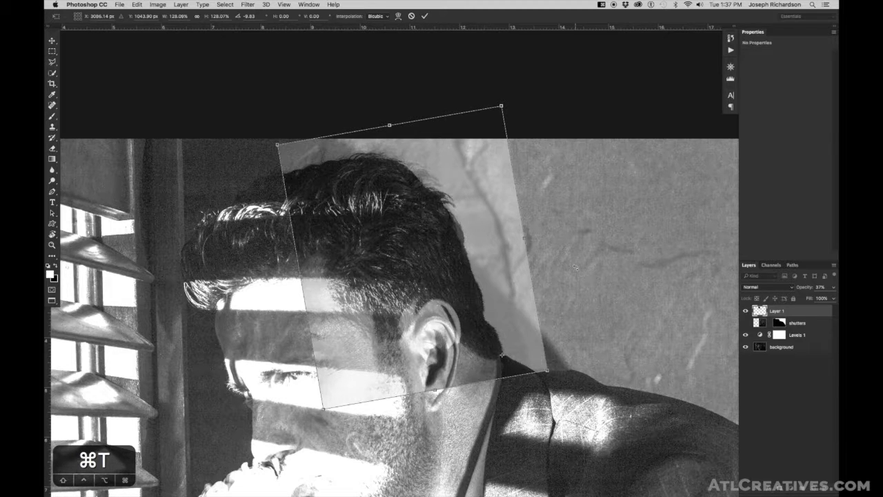
pyautogui.press('Return')
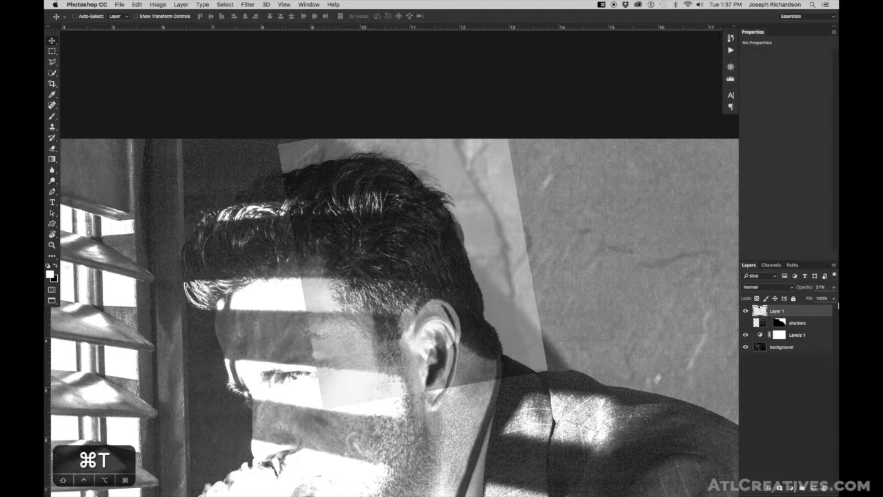
pyautogui.moveTo(804, 287); pyautogui.dragTo(837, 288)
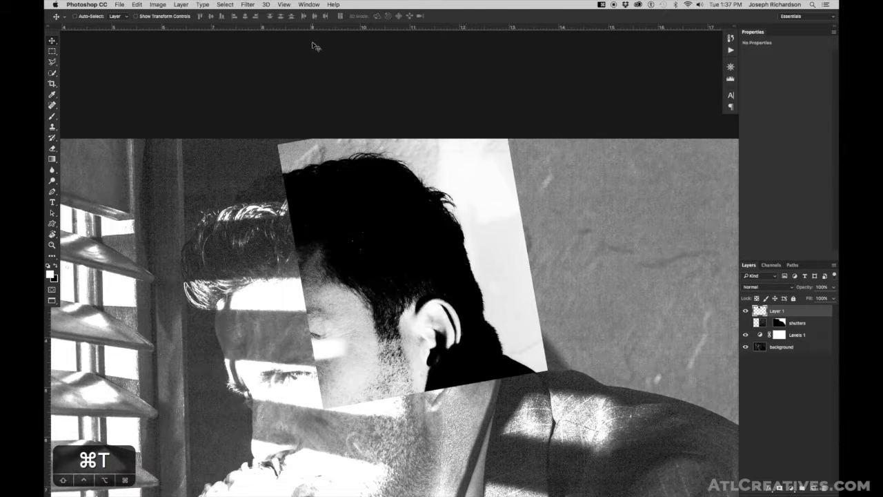
# - Start a Color Range selection of the pasted head's black hair, sampling it with Fuzziness set to 0
pyautogui.click(226, 4)
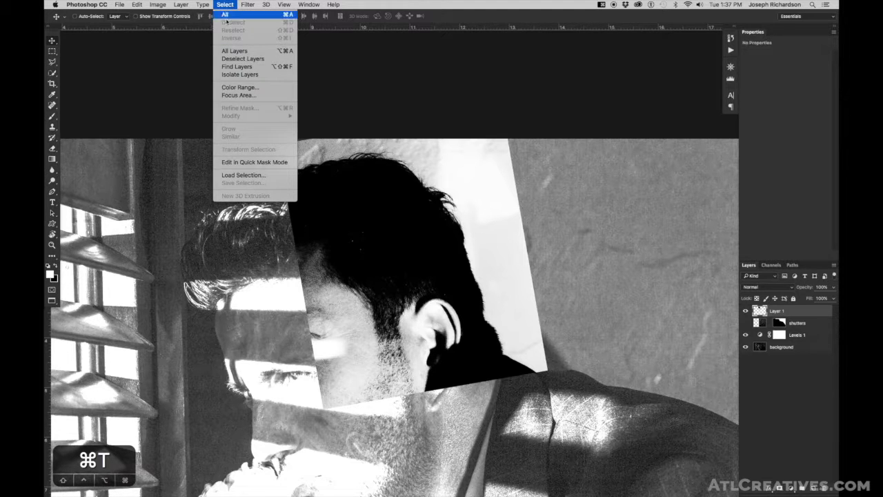
pyautogui.click(238, 88)
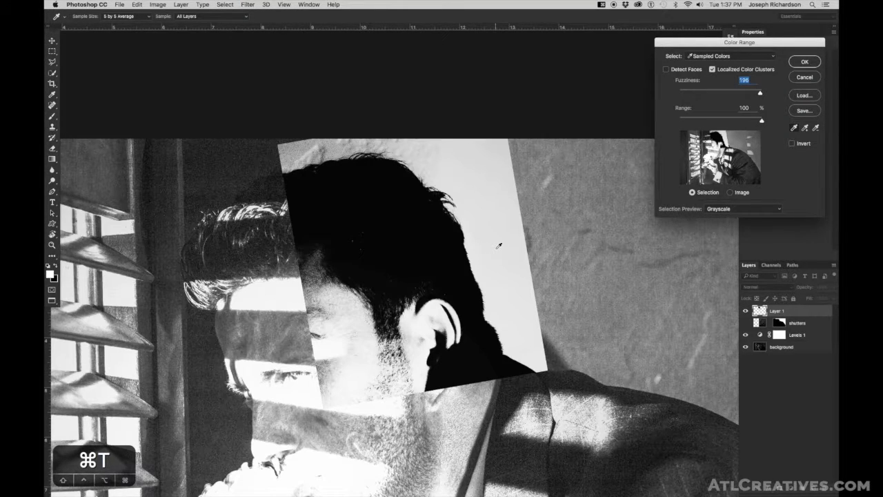
pyautogui.click(453, 255)
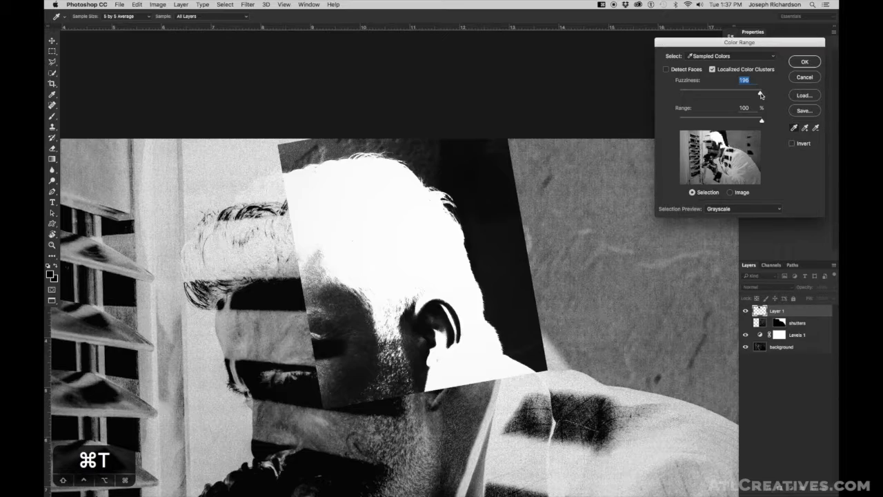
pyautogui.moveTo(761, 94); pyautogui.dragTo(673, 94)
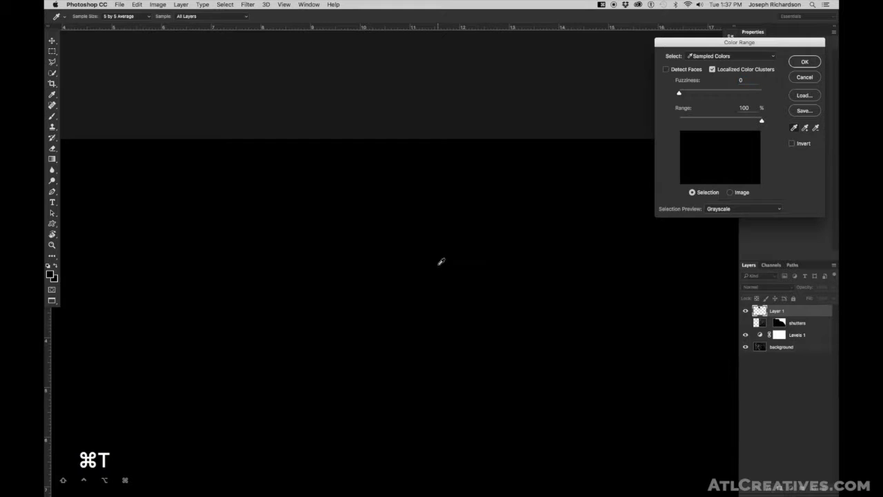
pyautogui.click(445, 260)
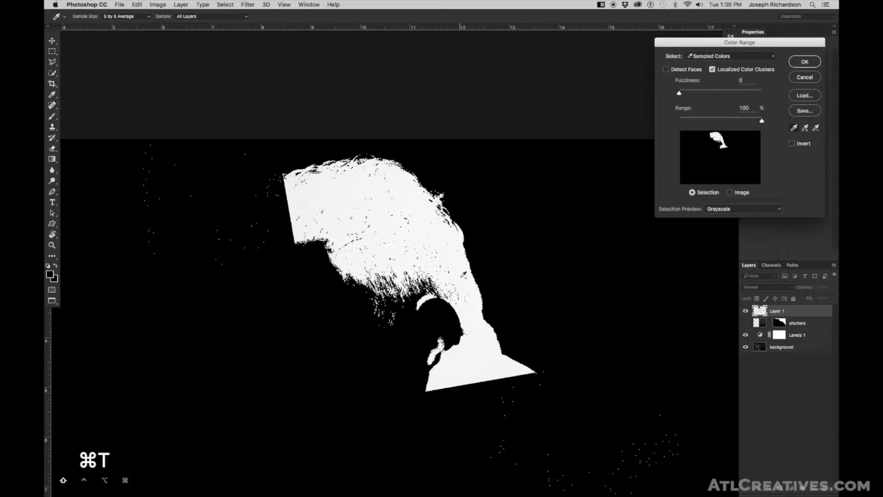
# - Raise the Color Range Fuzziness to 200, check the hair edge in the preview, and create the selection
pyautogui.moveTo(679, 94); pyautogui.dragTo(741, 100)
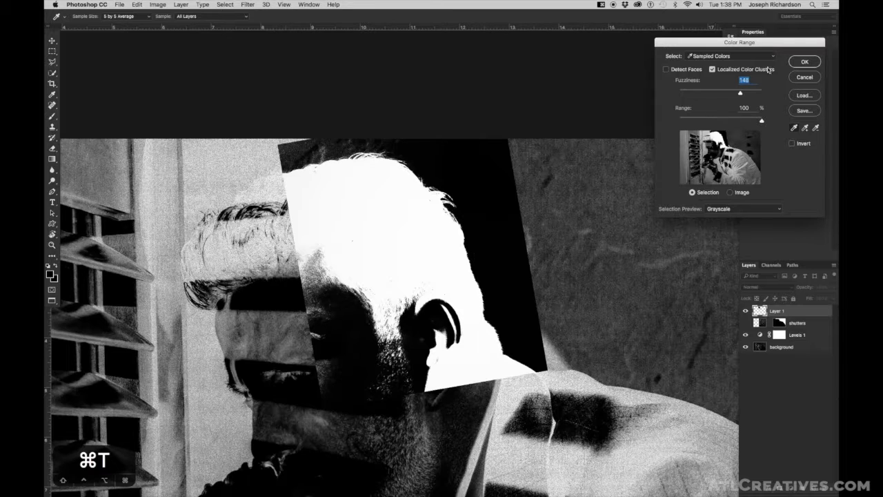
pyautogui.moveTo(740, 93); pyautogui.dragTo(777, 97)
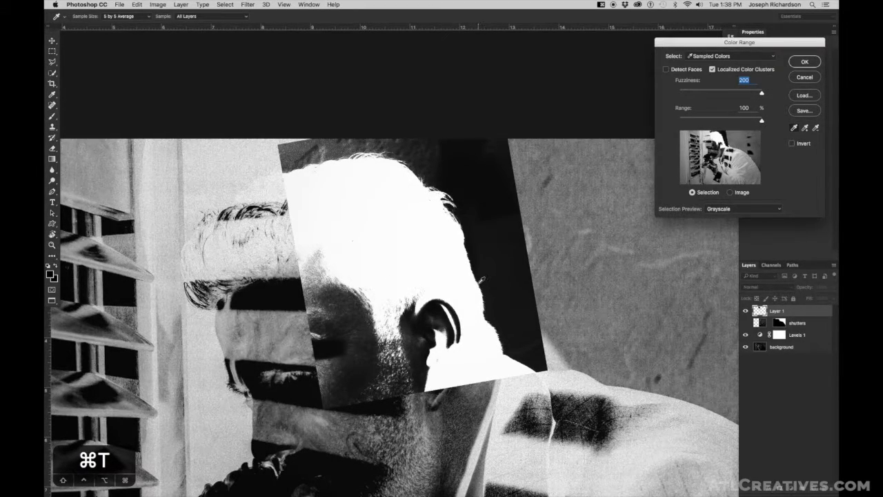
pyautogui.scroll(5, 481, 279)
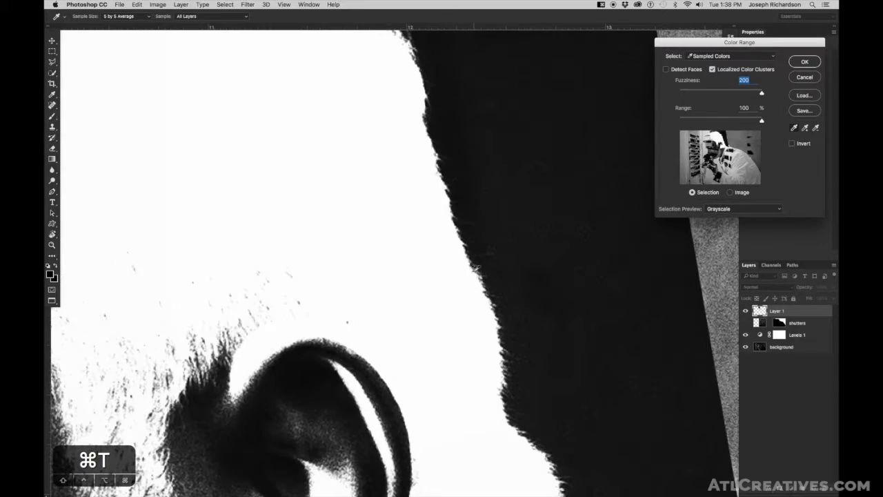
pyautogui.scroll(-3, 474, 202)
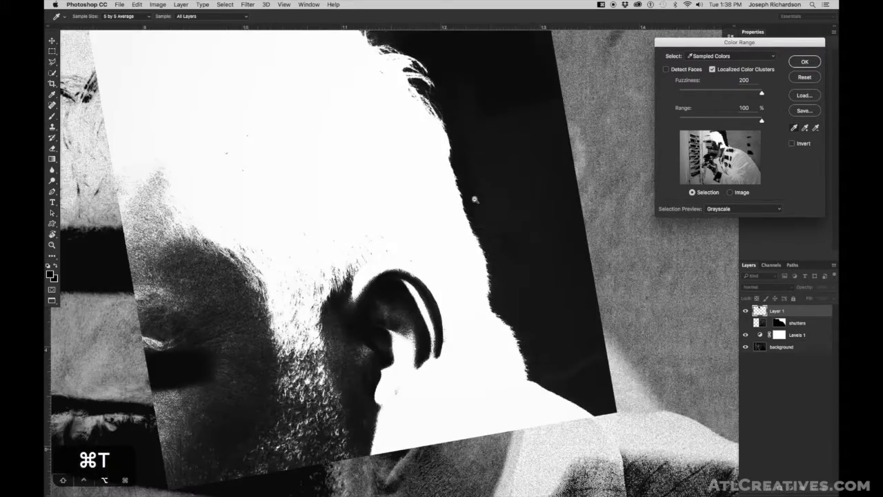
pyautogui.scroll(-4, 475, 201)
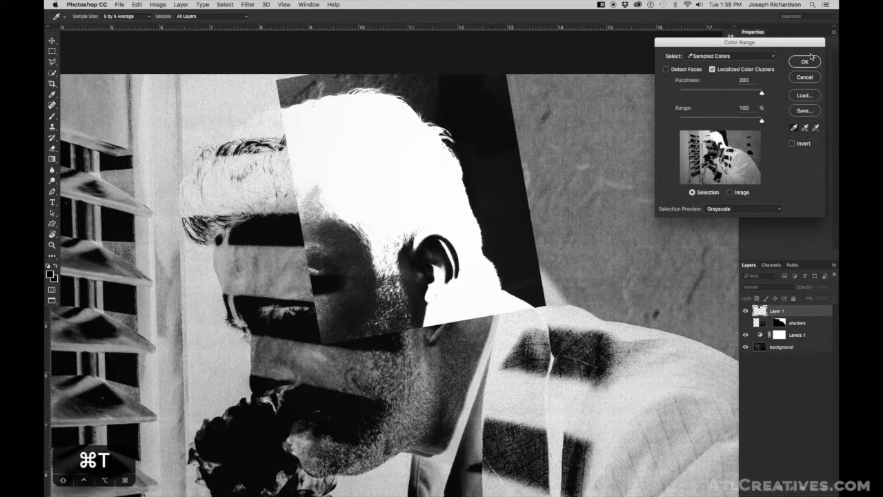
pyautogui.click(806, 62)
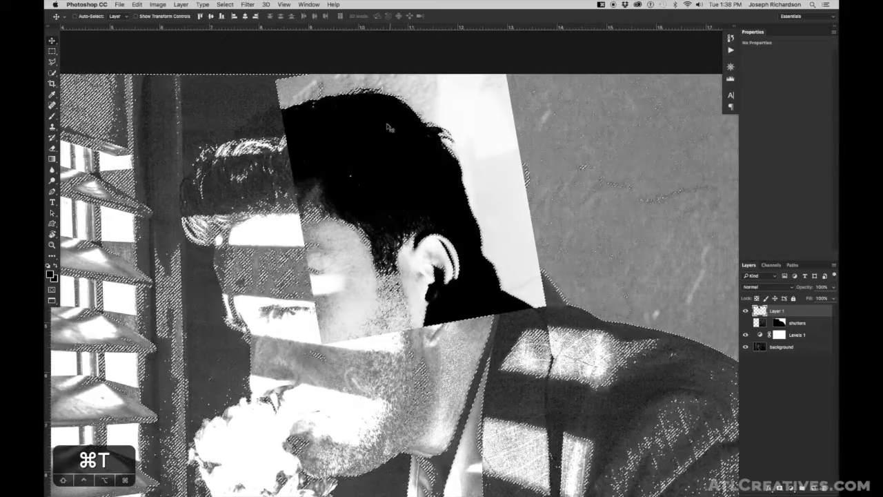
# - Hide Levels 1 and the pasted head layer, and display the shutters layer's mask on its own with the selection active
pyautogui.click(745, 335)
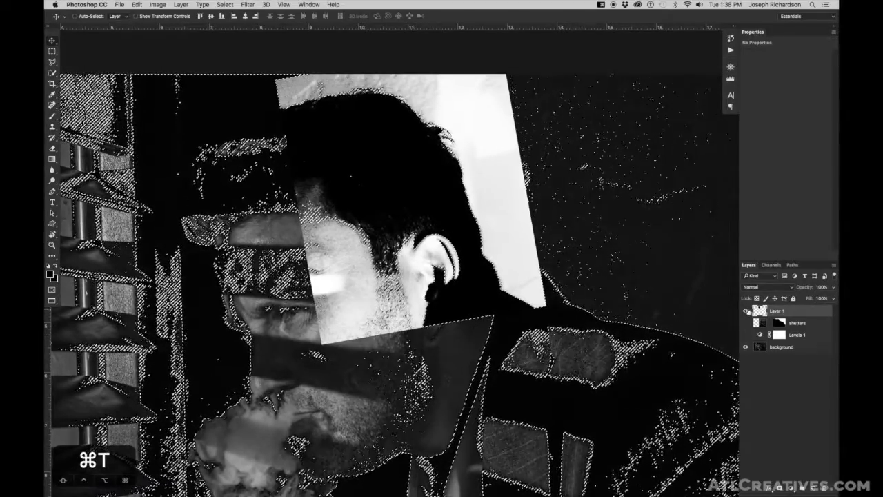
pyautogui.click(745, 313)
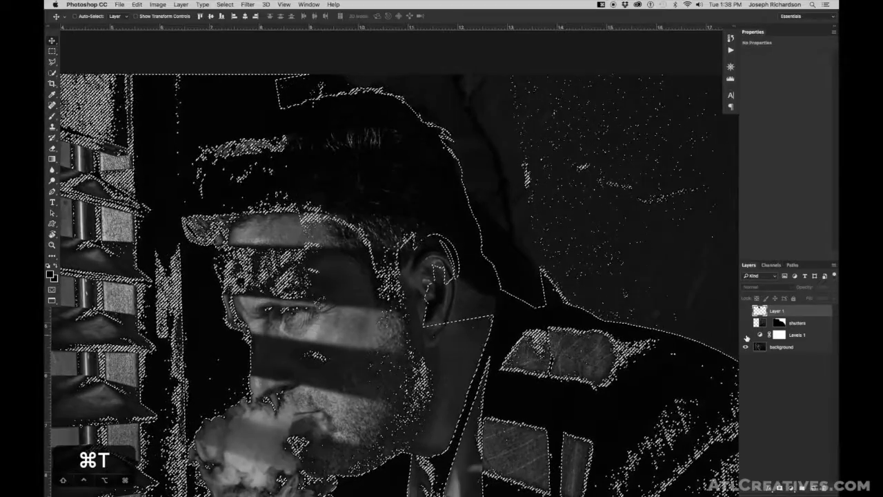
pyautogui.click(745, 335)
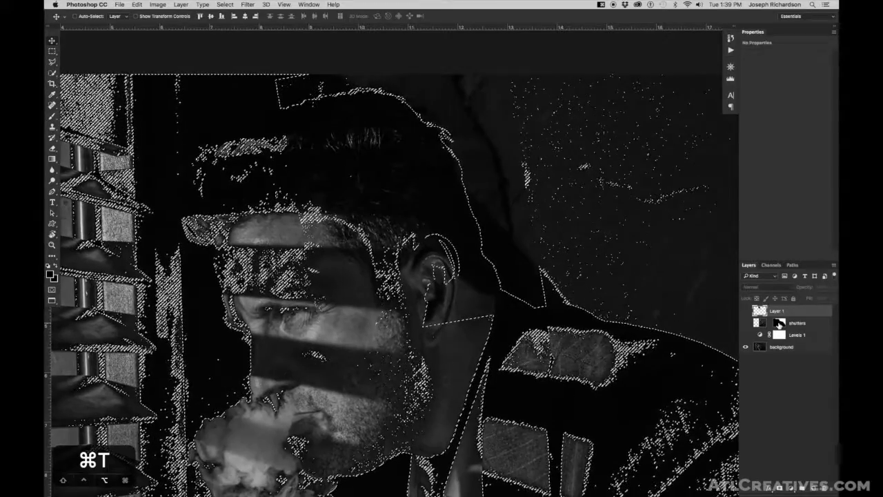
pyautogui.keyDown('alt'); pyautogui.click(778, 324); pyautogui.keyUp('alt')
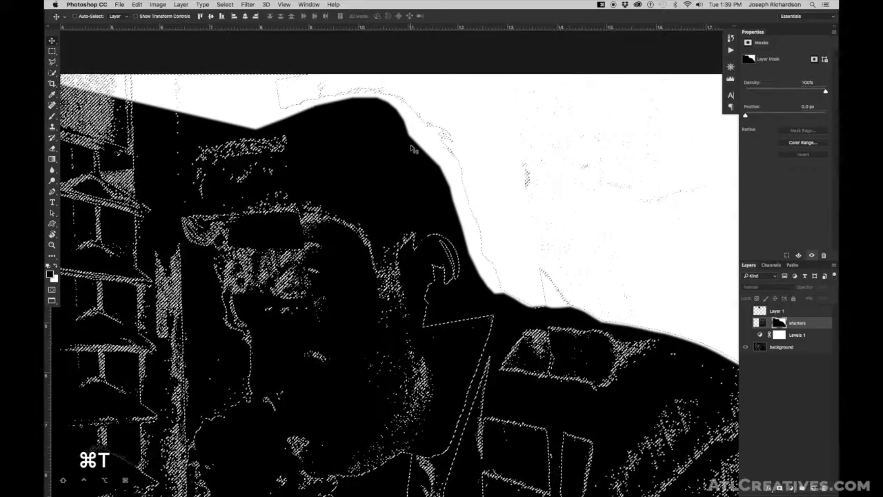
# - Brush black at 100% opacity onto the shutters mask along the selected hair edge, and invert the selection to clean the grey spill outside it
pyautogui.press('b')
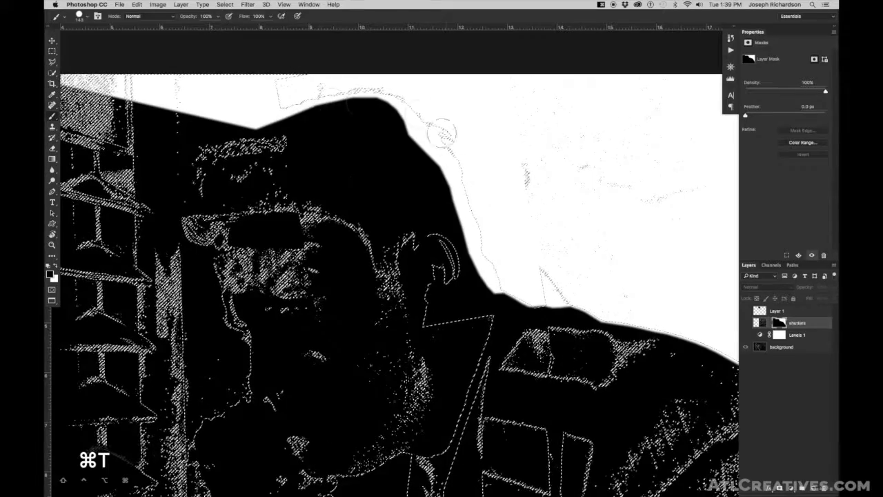
pyautogui.click(244, 16)
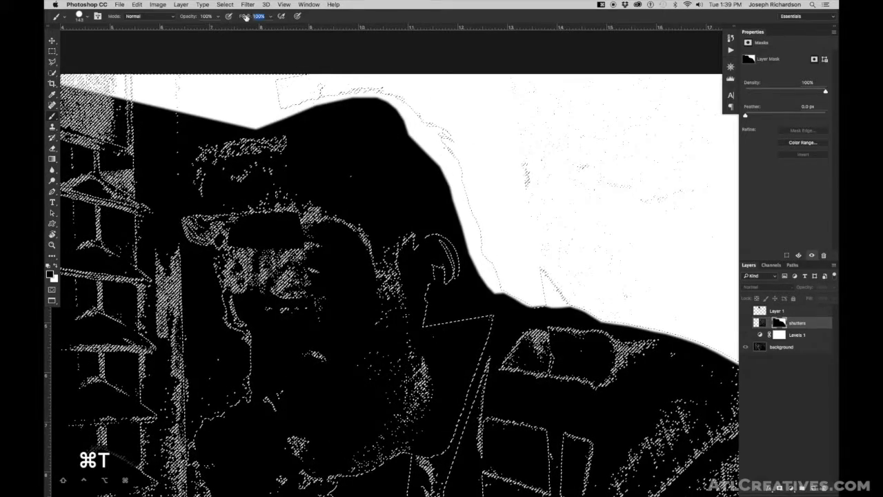
pyautogui.click(205, 16)
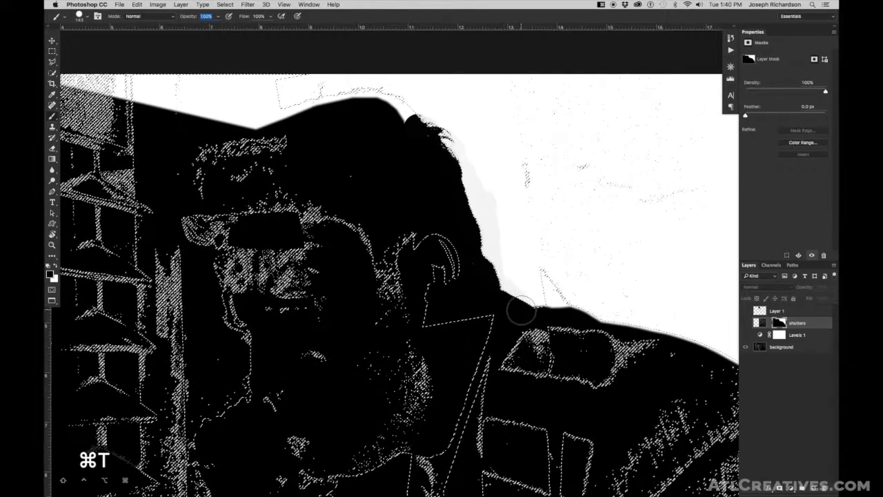
pyautogui.moveTo(496, 293); pyautogui.dragTo(537, 297)
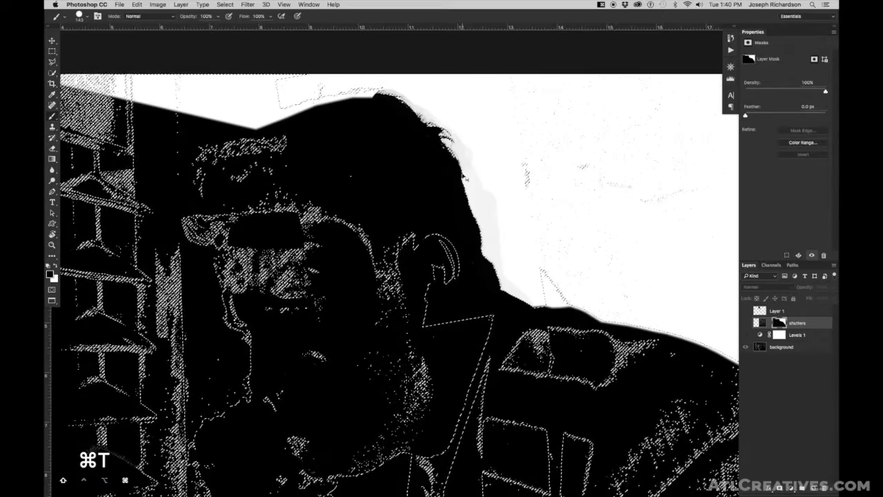
pyautogui.press('shift+super+i')
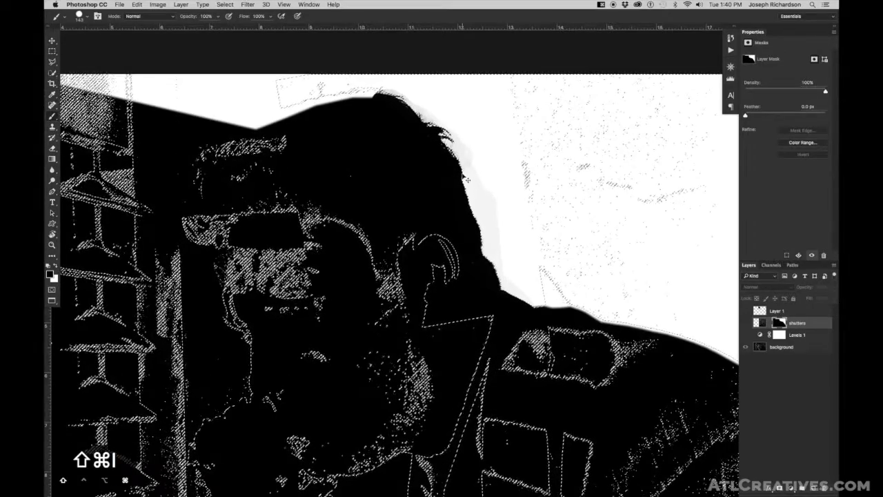
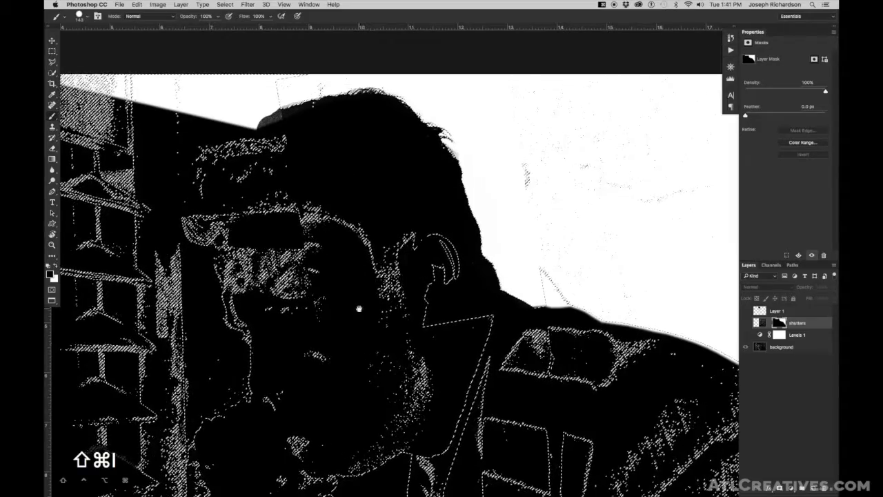
# - Deselect, switch from the mask view back to the photo, and show the shutters layer
pyautogui.keyDown('alt'); pyautogui.click(355, 337); pyautogui.keyUp('alt')
pyautogui.moveTo(392, 337); pyautogui.dragTo(390, 285)
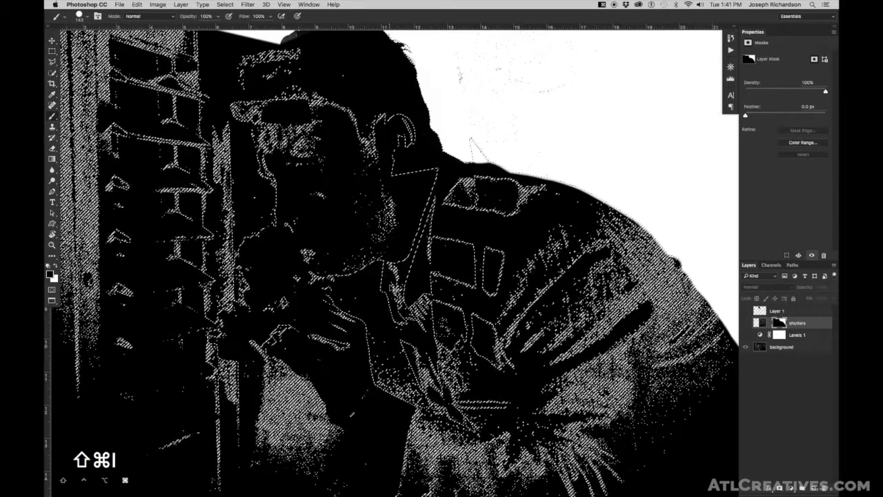
pyautogui.press('super+d')
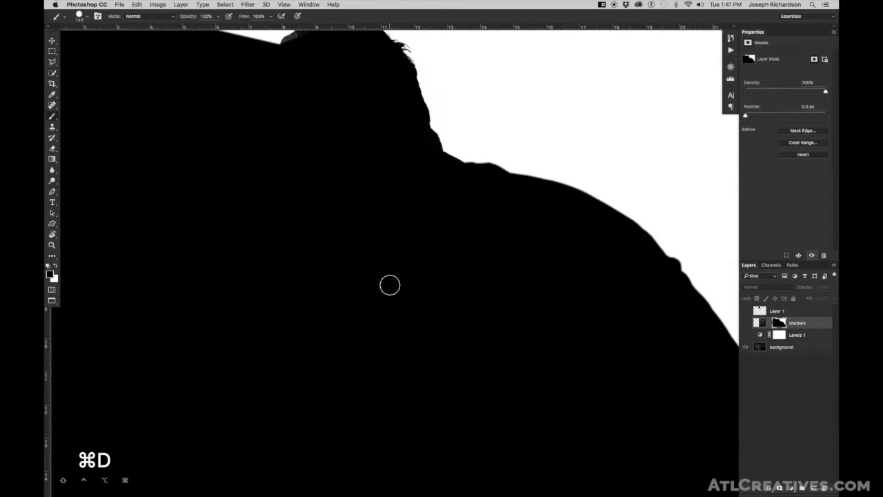
pyautogui.moveTo(388, 173); pyautogui.dragTo(404, 222)
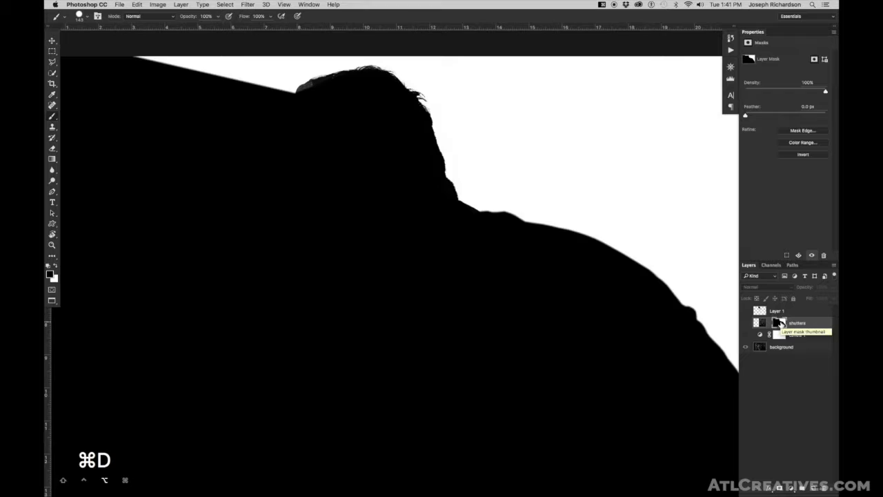
pyautogui.keyDown('alt'); pyautogui.click(781, 324); pyautogui.keyUp('alt')
pyautogui.moveTo(498, 223); pyautogui.dragTo(483, 251)
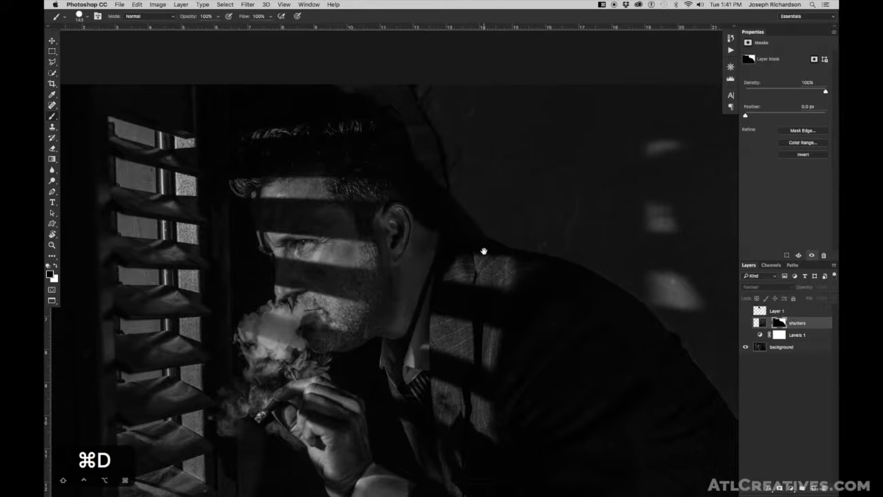
pyautogui.click(745, 323)
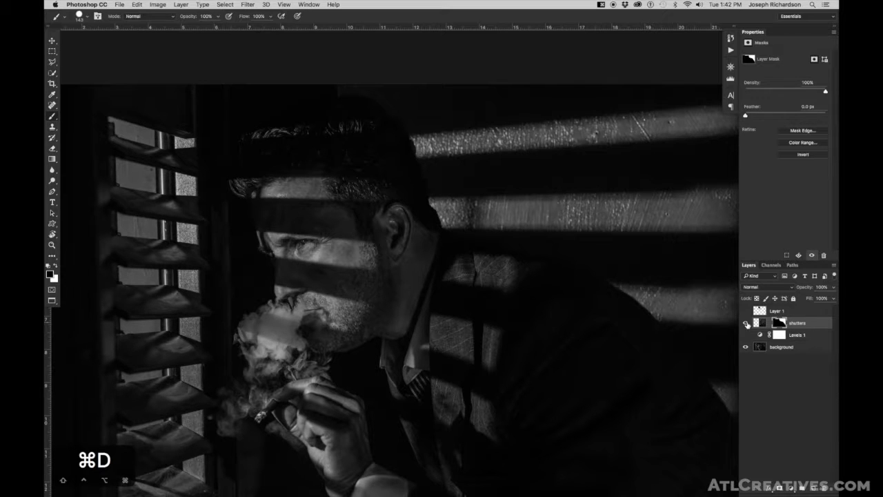
# - Compare the man's hair edge against the wall with the shutters layer hidden and shown, both close up and in the whole image
pyautogui.scroll(2, 417, 143)
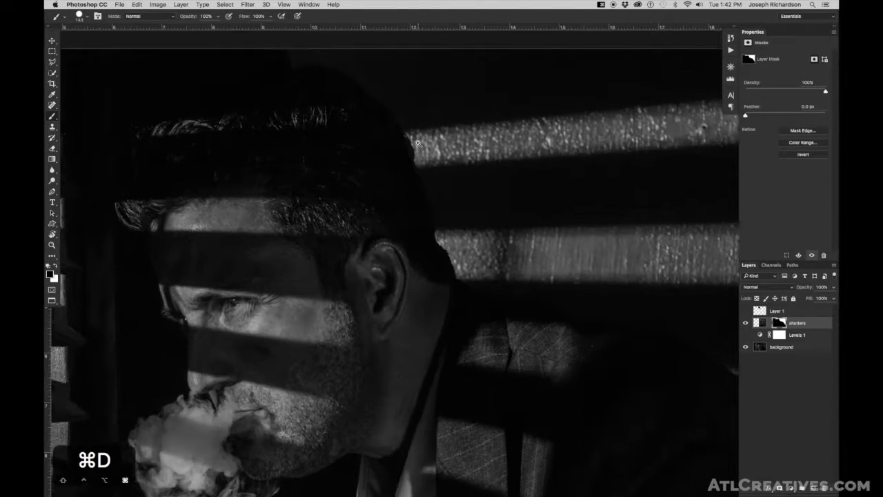
pyautogui.scroll(2, 416, 143)
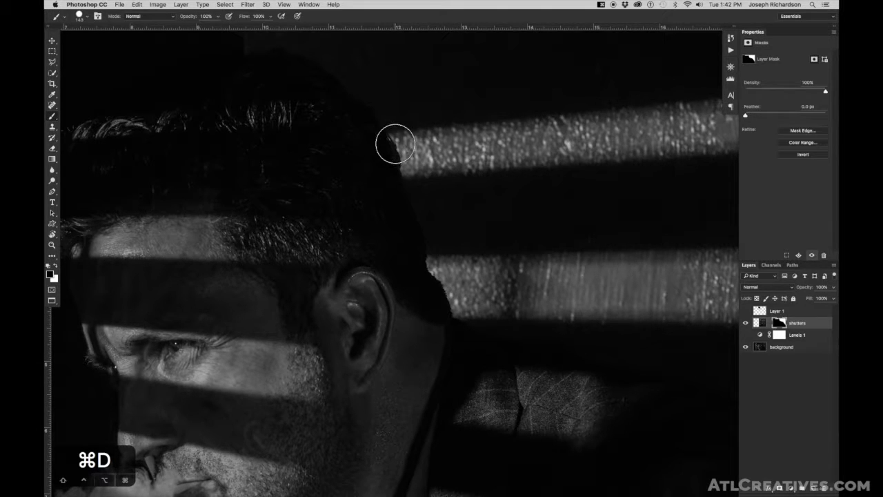
pyautogui.click(746, 324)
pyautogui.click(746, 324)
pyautogui.click(746, 325)
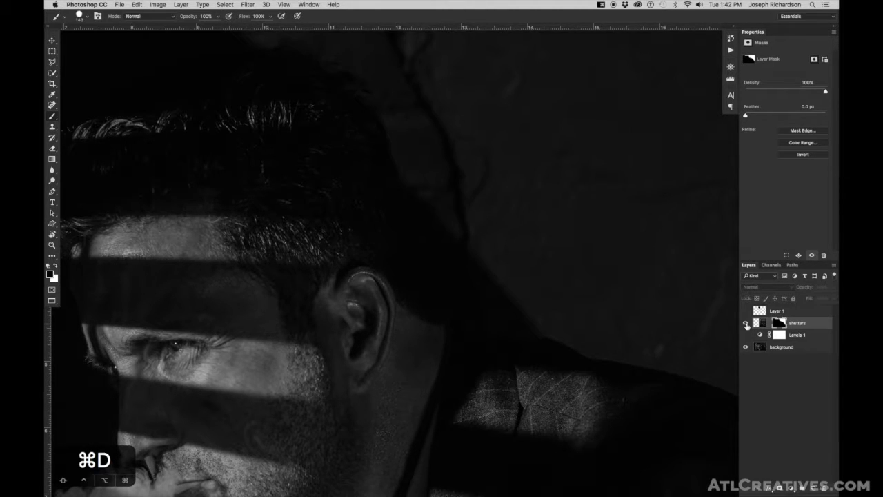
pyautogui.click(746, 325)
pyautogui.click(746, 325)
pyautogui.click(745, 324)
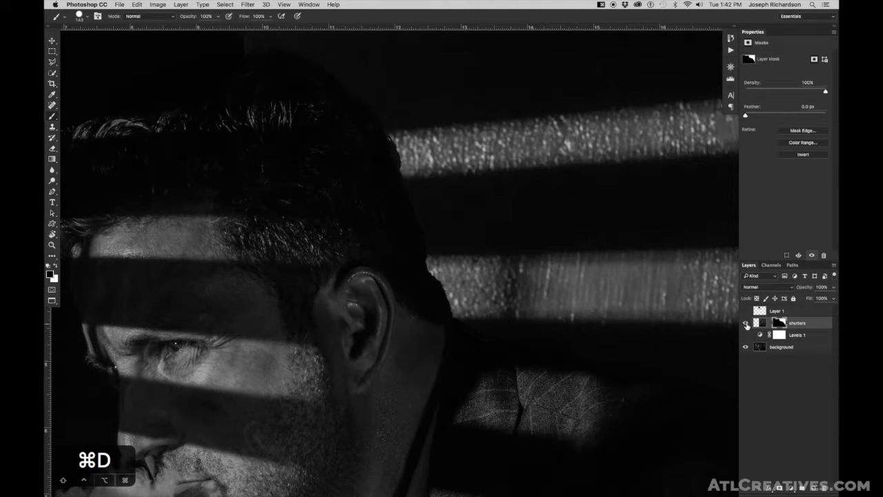
pyautogui.click(746, 324)
pyautogui.click(745, 325)
pyautogui.click(746, 324)
pyautogui.click(746, 324)
pyautogui.click(746, 325)
pyautogui.click(746, 325)
pyautogui.click(745, 324)
pyautogui.click(746, 325)
pyautogui.keyDown('alt'); pyautogui.click(418, 193); pyautogui.keyUp('alt')
pyautogui.keyDown('alt'); pyautogui.click(437, 193); pyautogui.keyUp('alt')
pyautogui.keyDown('alt'); pyautogui.click(451, 203); pyautogui.keyUp('alt')
pyautogui.moveTo(454, 204); pyautogui.dragTo(424, 163)
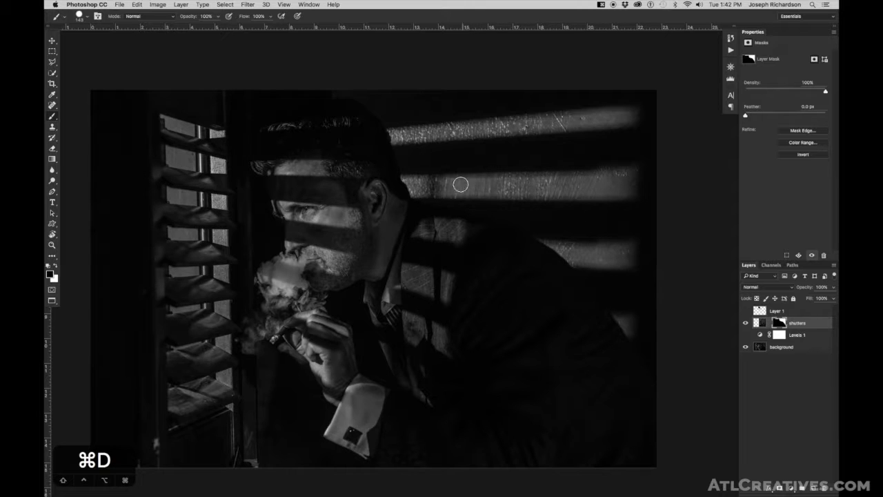
# - Compare the texture and edge softness of the original wall light patches with the added shutter shadows up close by toggling the shutters layer
pyautogui.click(744, 323)
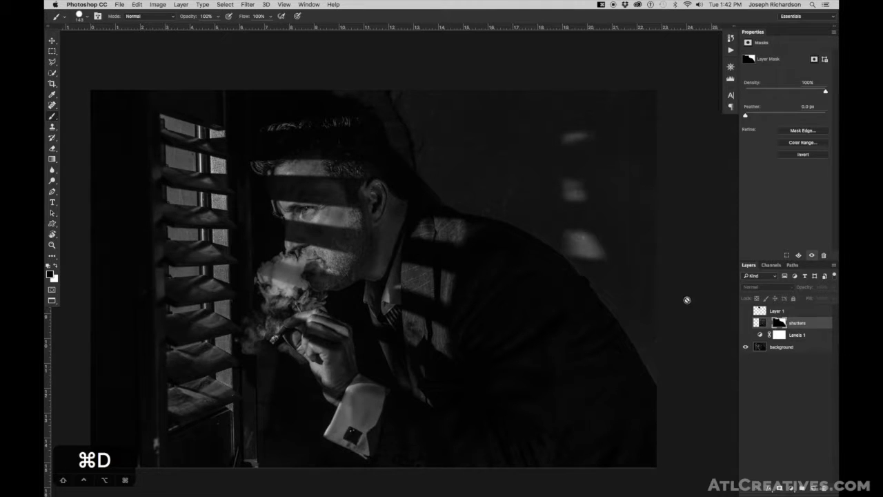
pyautogui.keyDown('super'); pyautogui.click(591, 251); pyautogui.keyUp('super')
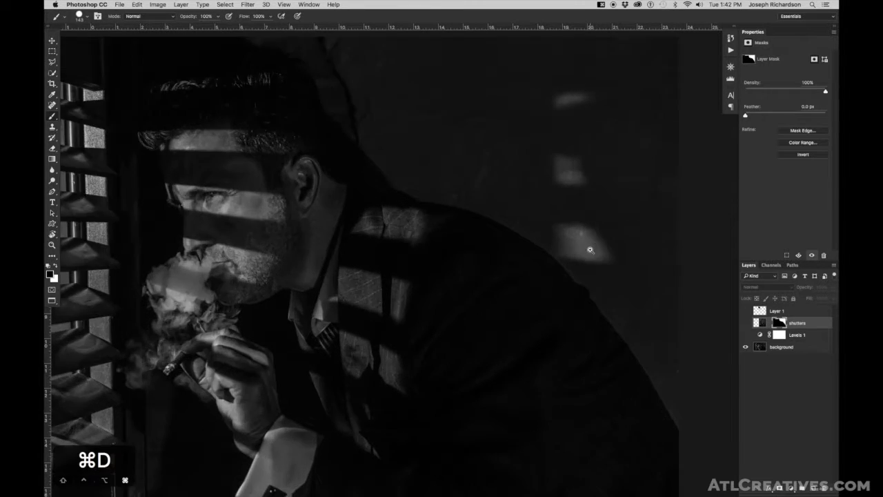
pyautogui.keyDown('super'); pyautogui.click(587, 248); pyautogui.keyUp('super')
pyautogui.keyDown('super'); pyautogui.click(581, 244); pyautogui.keyUp('super')
pyautogui.keyDown('super'); pyautogui.click(578, 242); pyautogui.keyUp('super')
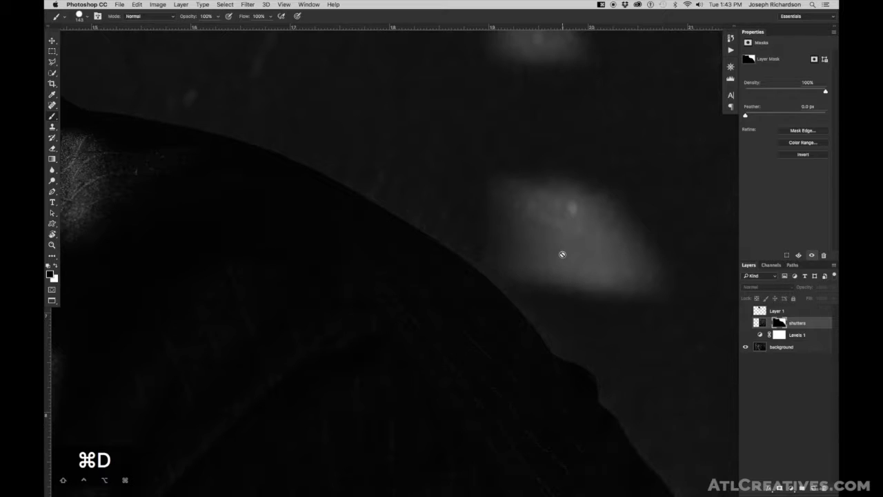
pyautogui.moveTo(383, 104); pyautogui.dragTo(413, 217)
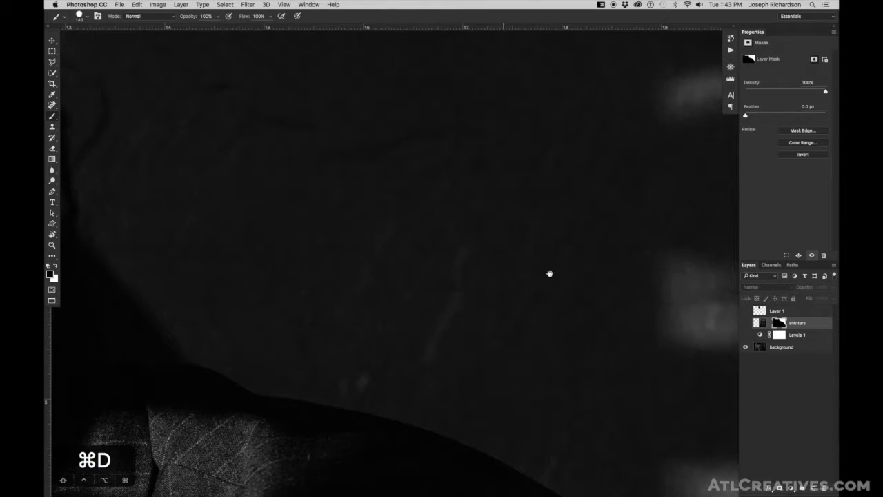
pyautogui.click(746, 324)
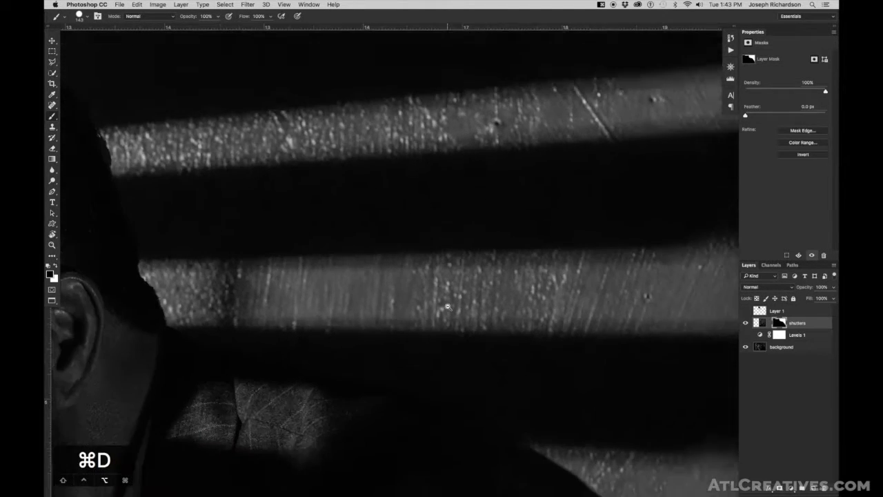
pyautogui.keyDown('alt'); pyautogui.click(448, 306); pyautogui.keyUp('alt')
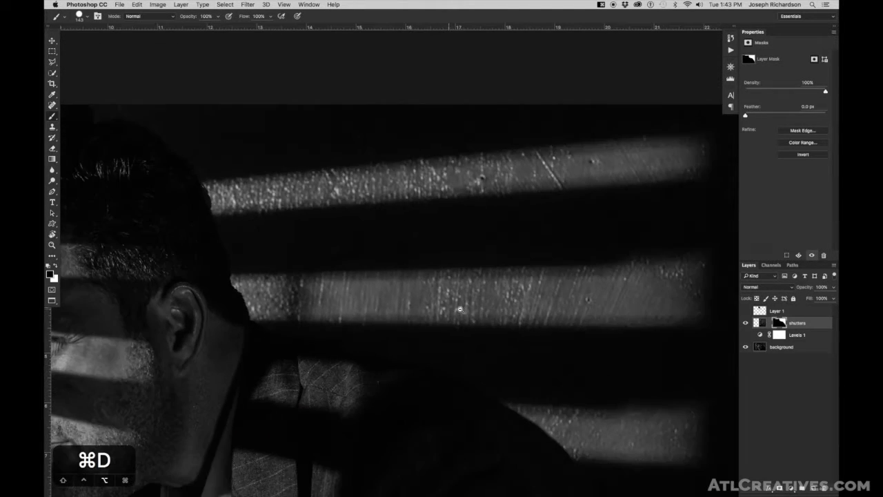
pyautogui.keyDown('alt'); pyautogui.click(454, 307); pyautogui.keyUp('alt')
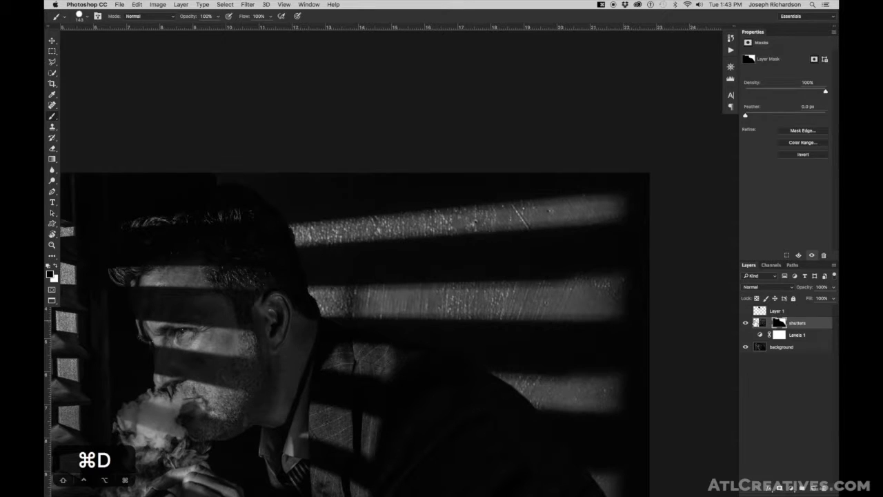
# - Blur the shutters layer's image, not its mask, with a Gaussian Blur of 8.5 pixels radius
pyautogui.click(760, 323)
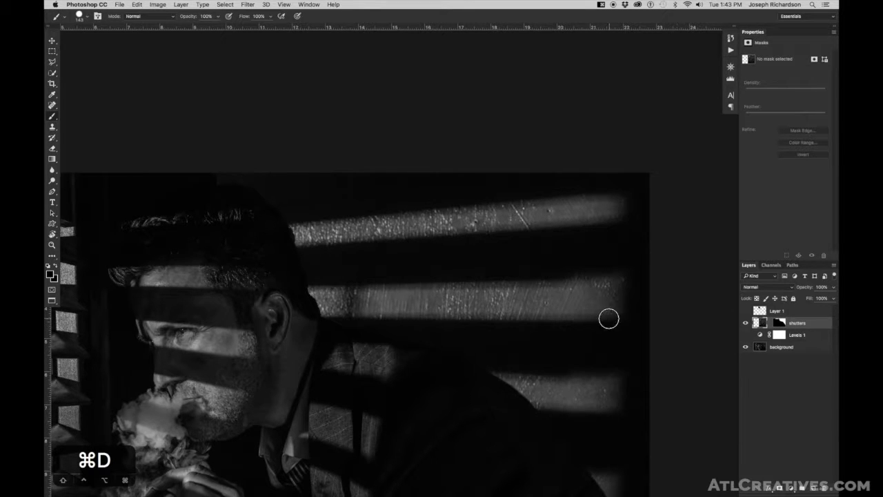
pyautogui.click(745, 323)
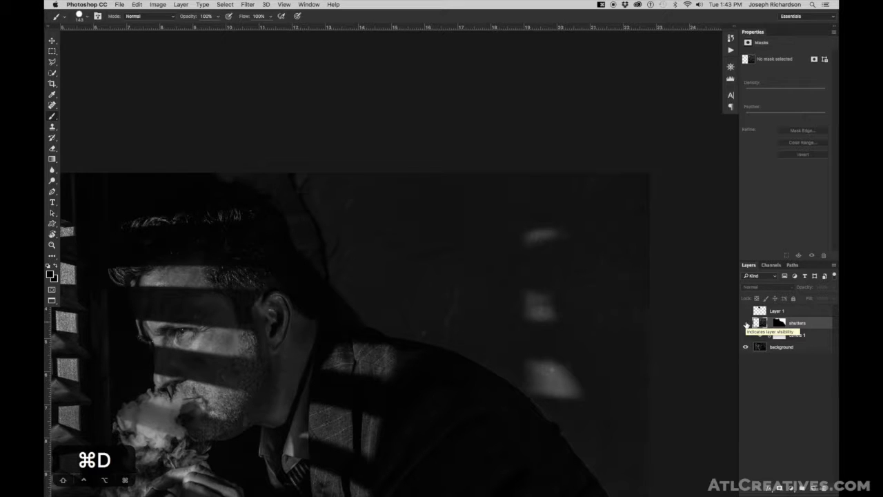
pyautogui.click(745, 323)
pyautogui.scroll(-5, 547, 239)
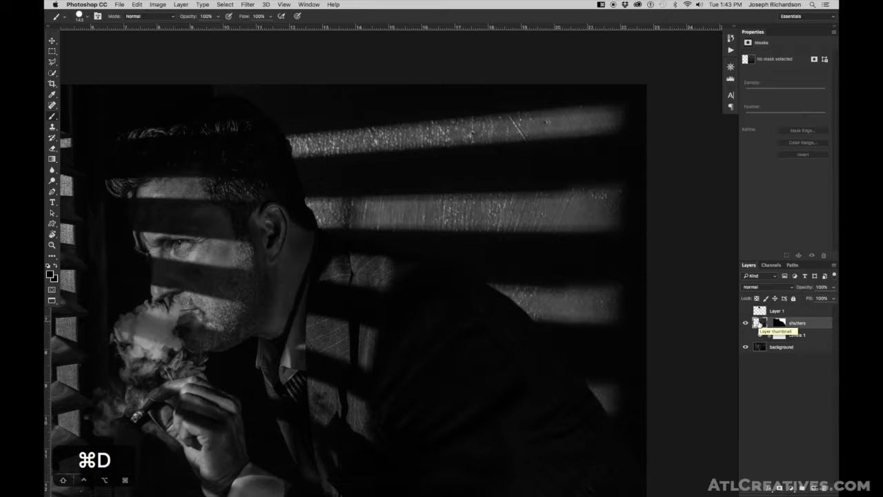
pyautogui.press('super+b')
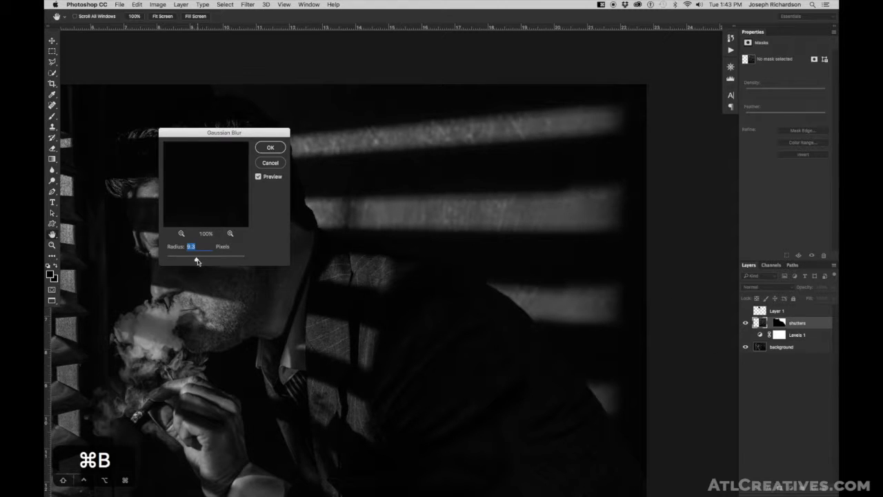
pyautogui.moveTo(218, 261); pyautogui.dragTo(166, 264)
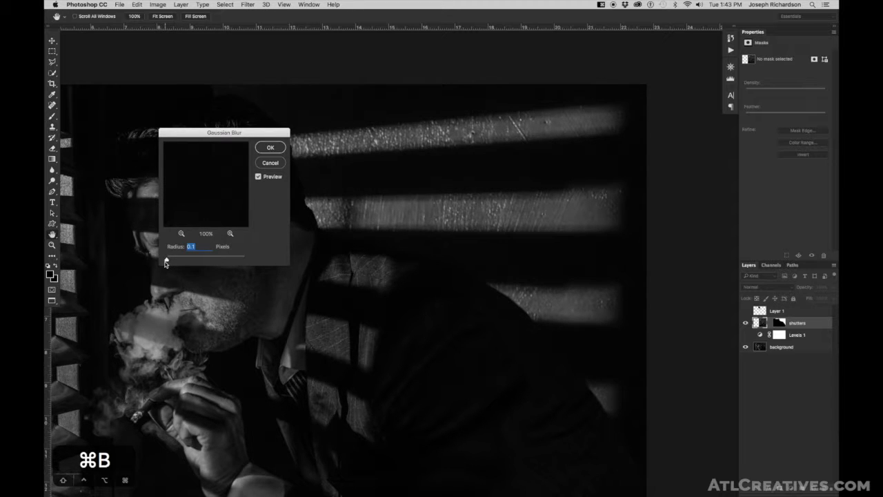
pyautogui.moveTo(166, 263); pyautogui.dragTo(196, 264)
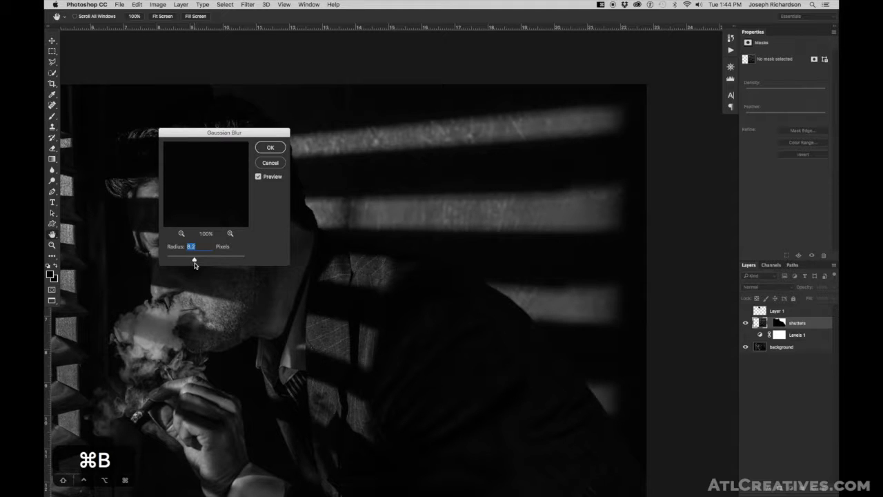
pyautogui.moveTo(194, 263); pyautogui.dragTo(195, 264)
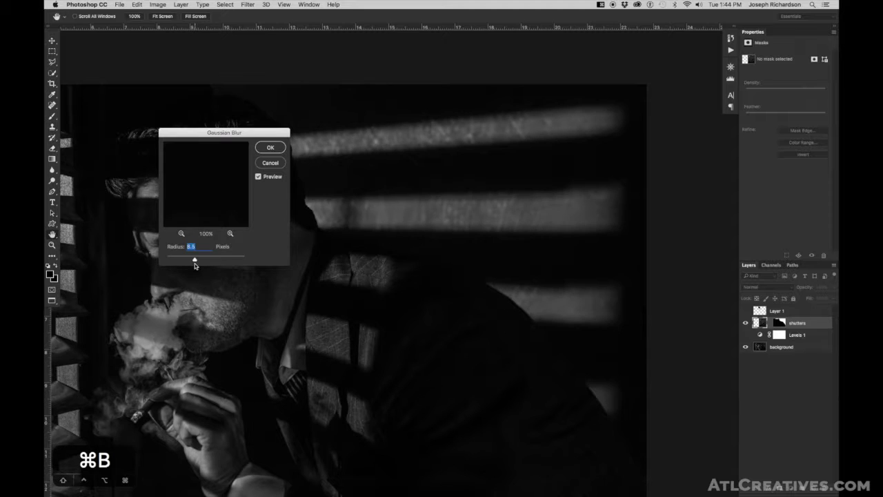
pyautogui.click(270, 147)
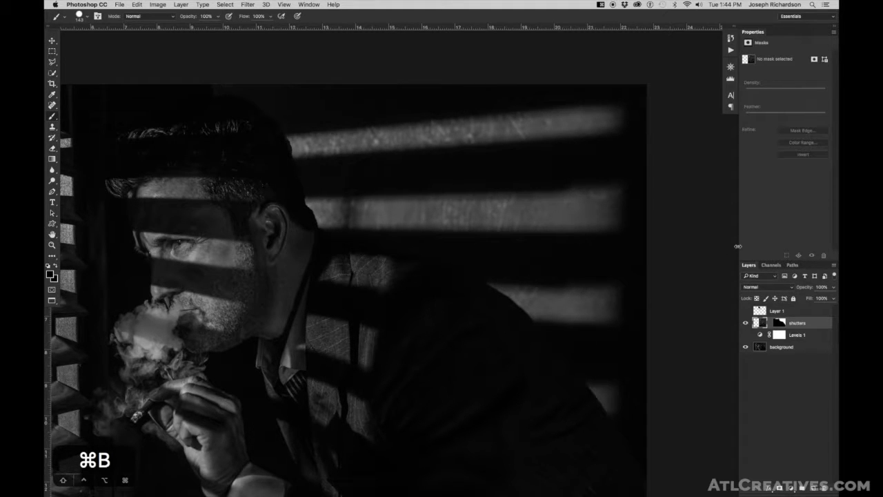
# - Compare the shutter shadows before and after the Gaussian Blur by undoing and redoing it repeatedly, leaving the blur applied
pyautogui.press('super+z')
pyautogui.press('super+z')
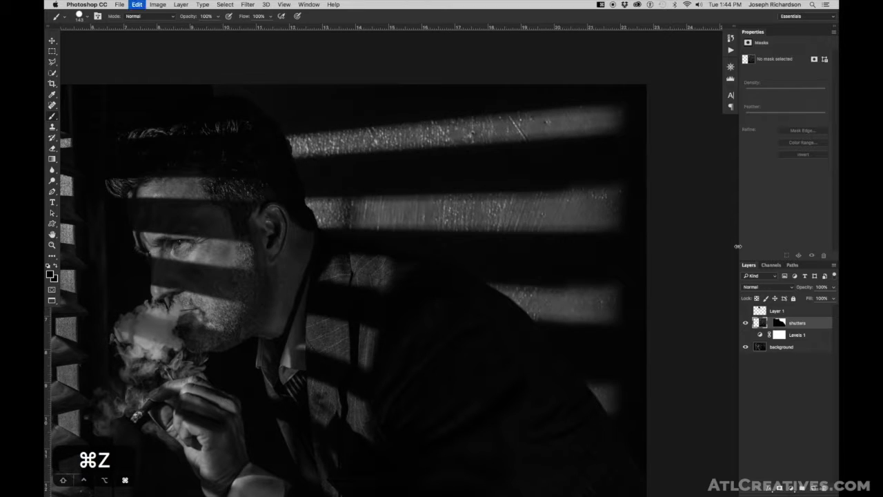
pyautogui.press('super+z')
pyautogui.press('super+z')
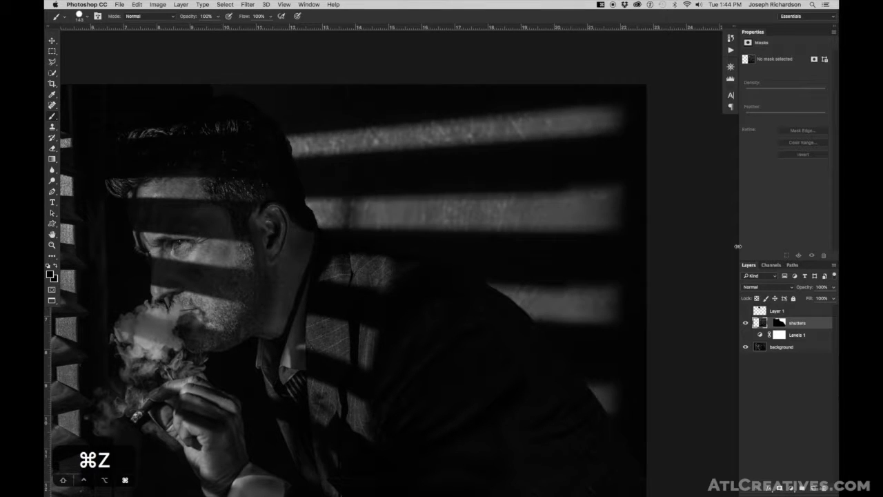
pyautogui.press('super+z')
pyautogui.press('super+z')
pyautogui.press('super+z')
pyautogui.press('super+z')
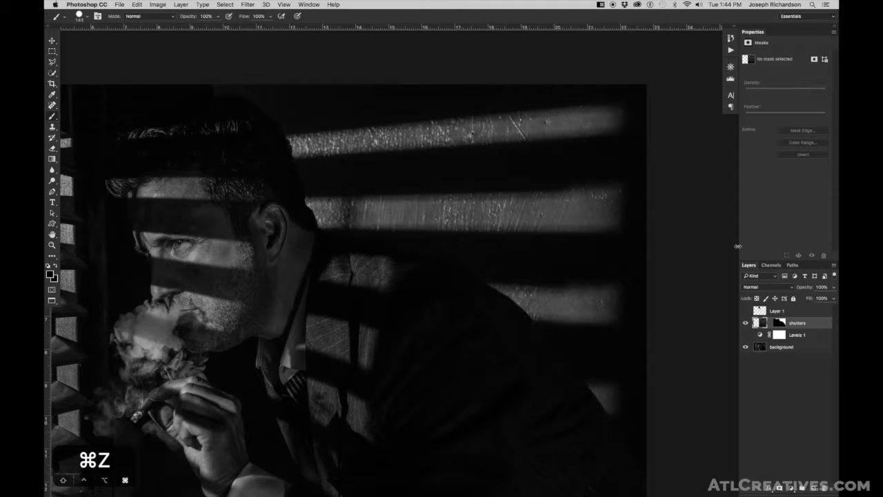
pyautogui.press('super+z')
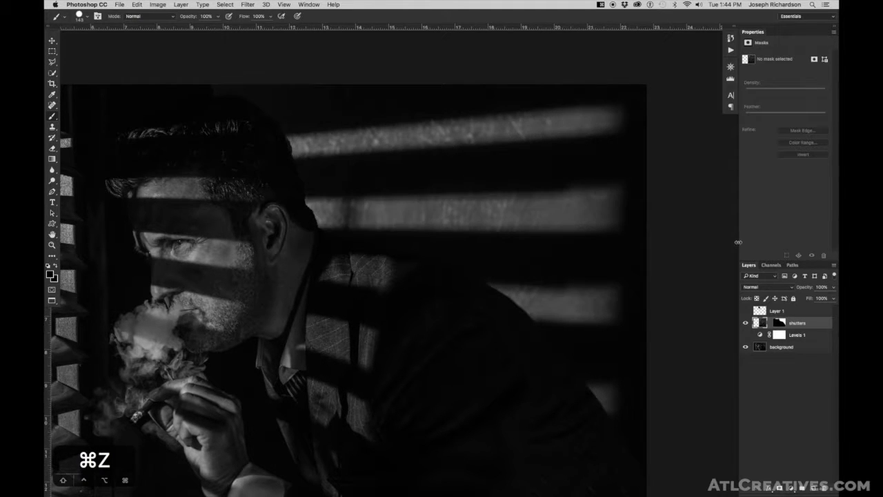
# - Check the blurred shutter light against the original wall patches near the man's shoulder with the shutters layer hidden and shown
pyautogui.click(745, 322)
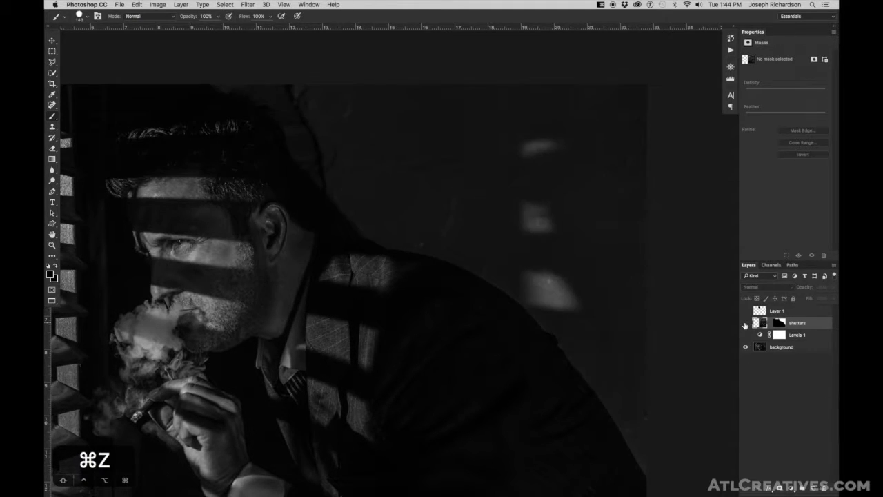
pyautogui.click(745, 322)
pyautogui.click(745, 323)
pyautogui.keyDown('super'); pyautogui.click(561, 292); pyautogui.keyUp('super')
pyautogui.moveTo(544, 278); pyautogui.dragTo(480, 215)
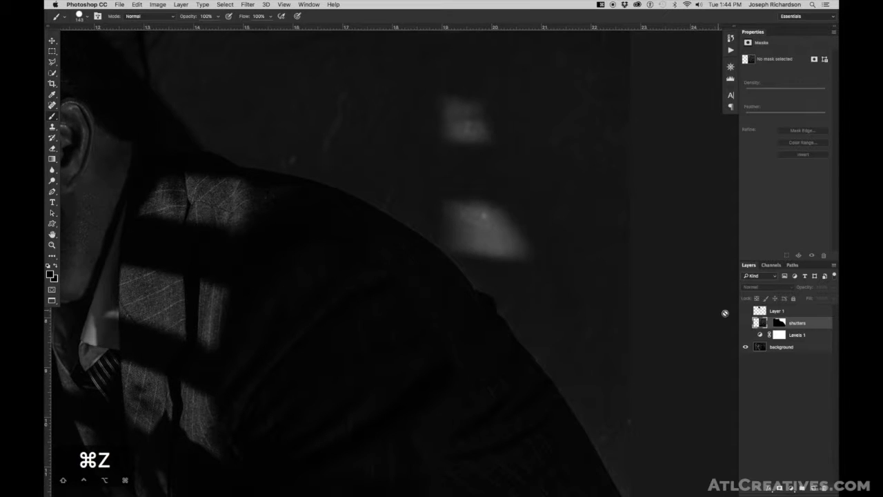
pyautogui.click(745, 322)
pyautogui.click(745, 322)
pyautogui.click(745, 322)
pyautogui.click(745, 322)
pyautogui.click(745, 322)
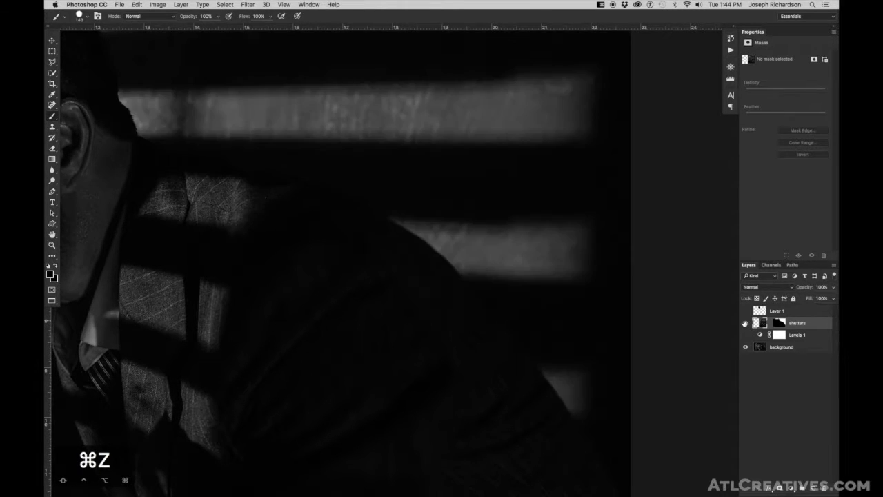
pyautogui.click(745, 323)
pyautogui.click(745, 322)
pyautogui.click(745, 322)
pyautogui.click(745, 322)
pyautogui.scroll(-3, 421, 232)
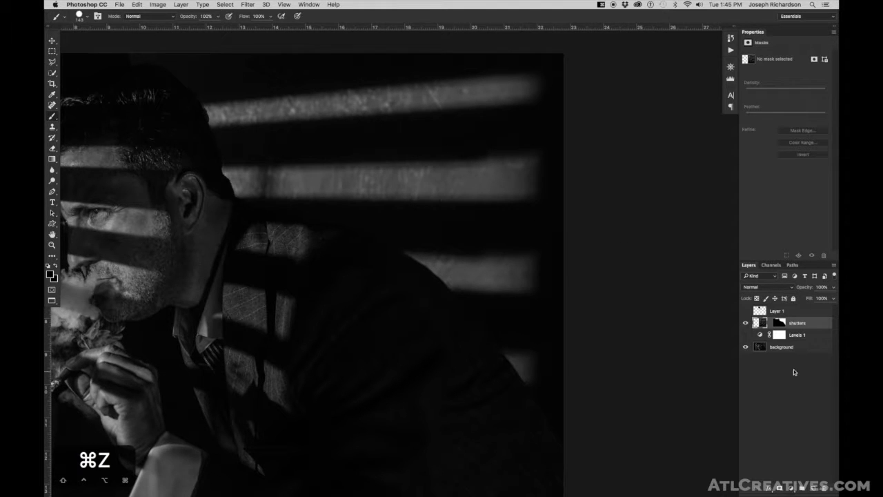
# - Add a new layer directly above the shutters layer and fill it with 50% Gray in Normal mode at 100% opacity
pyautogui.moveTo(793, 491)
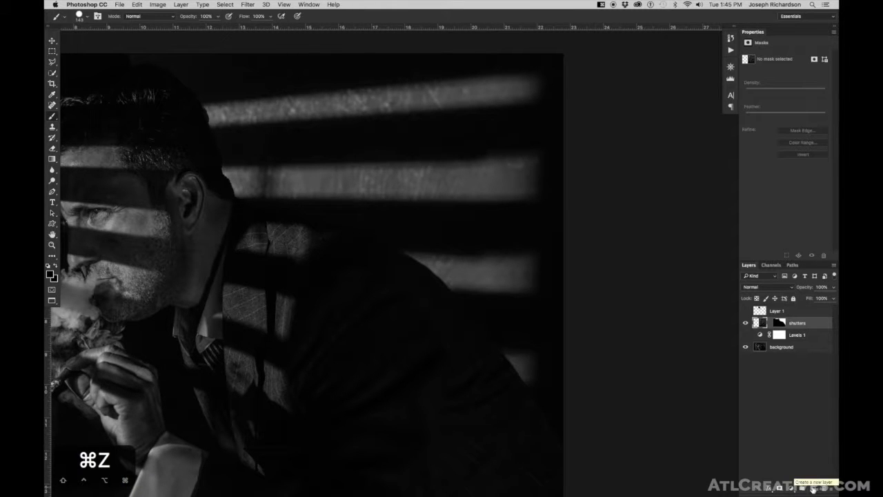
pyautogui.click(813, 488)
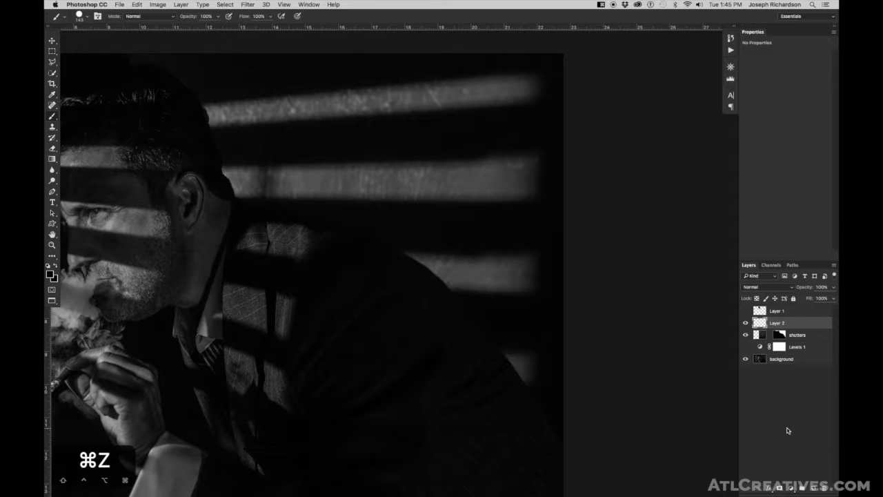
pyautogui.hotkey('shift', 'F5')
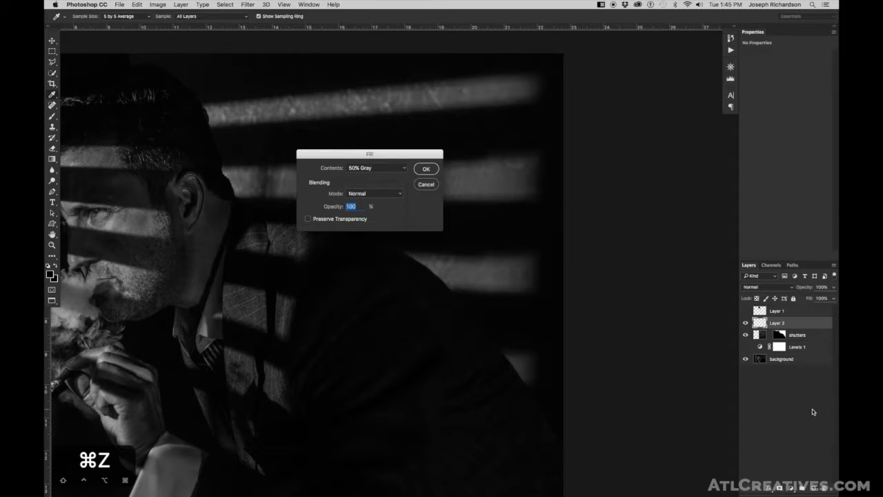
pyautogui.moveTo(355, 152); pyautogui.dragTo(366, 145)
pyautogui.click(369, 161)
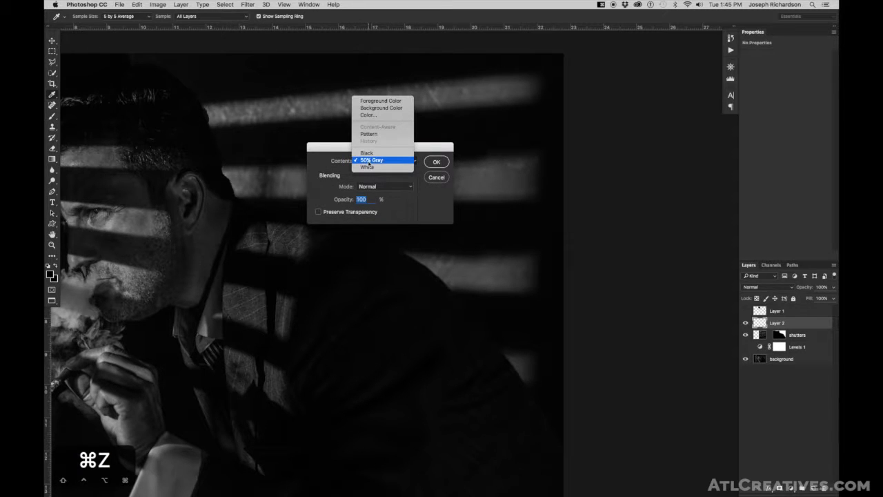
pyautogui.click(374, 163)
pyautogui.click(437, 162)
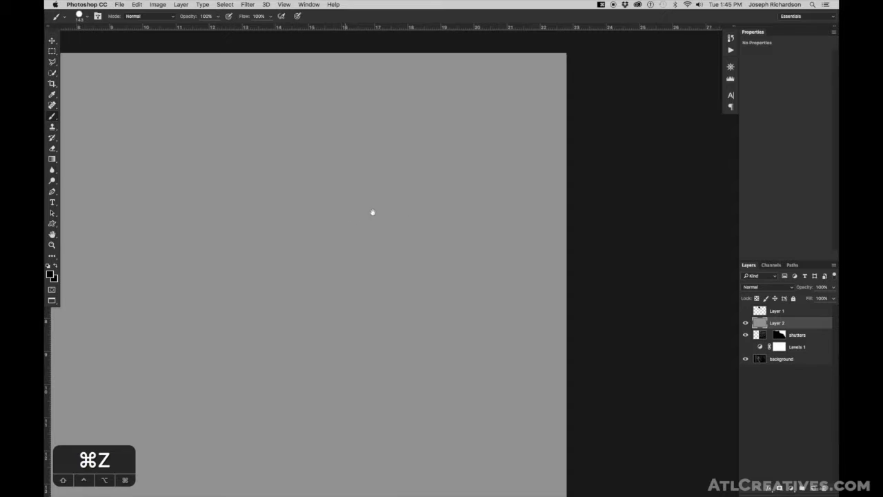
# - Add monochromatic Gaussian noise of 14.21% to the gray layer
pyautogui.moveTo(351, 212); pyautogui.dragTo(445, 211)
pyautogui.click(247, 4)
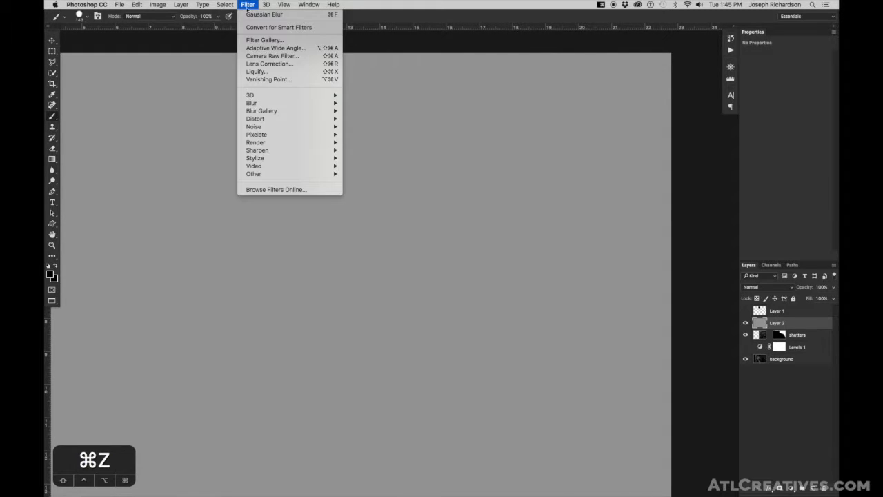
pyautogui.moveTo(269, 128)
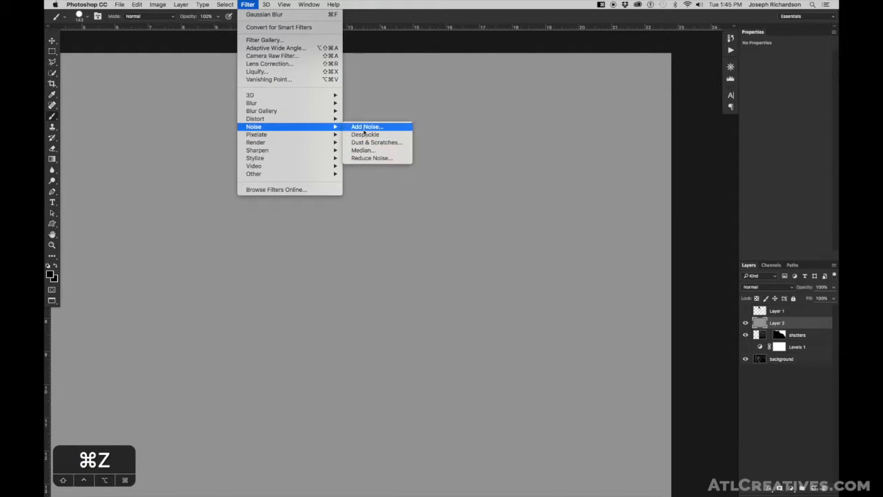
pyautogui.click(363, 128)
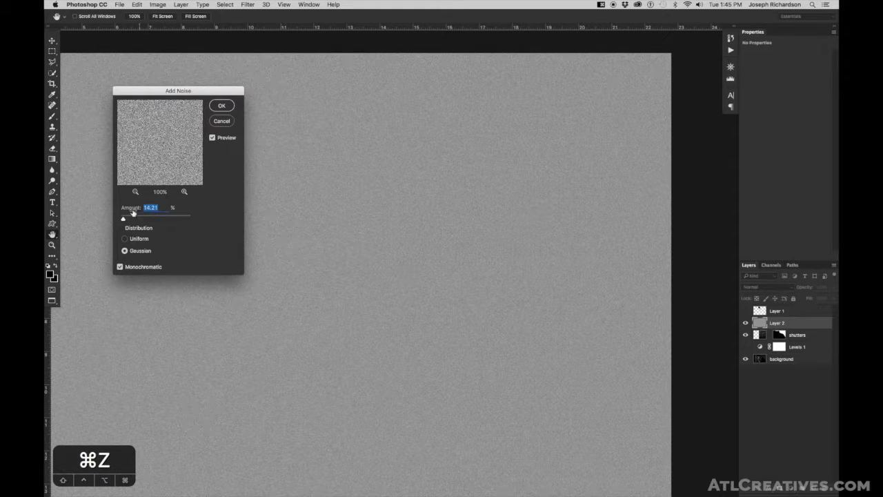
pyautogui.moveTo(123, 220)
pyautogui.mouseDown()
pyautogui.moveTo(149, 221)
pyautogui.moveTo(123, 220)
pyautogui.mouseUp()
pyautogui.click(221, 105)
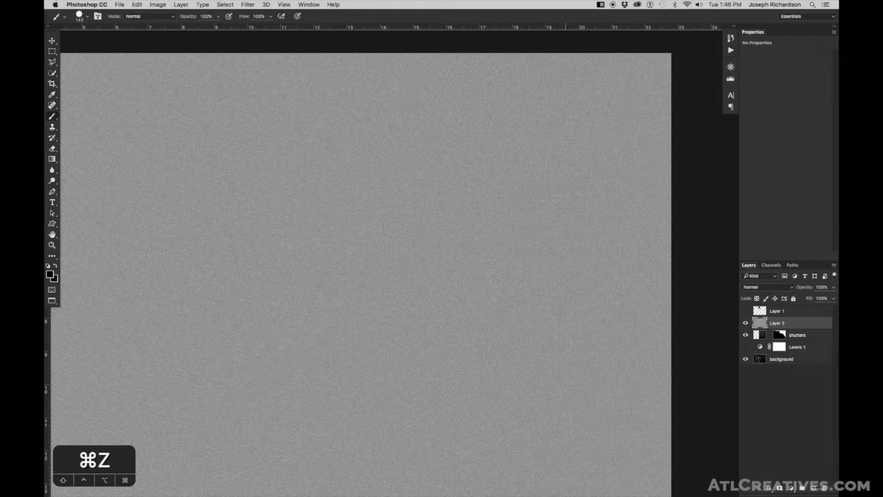
# - Set the gray noise layer's blending mode to Overlay
pyautogui.click(755, 287)
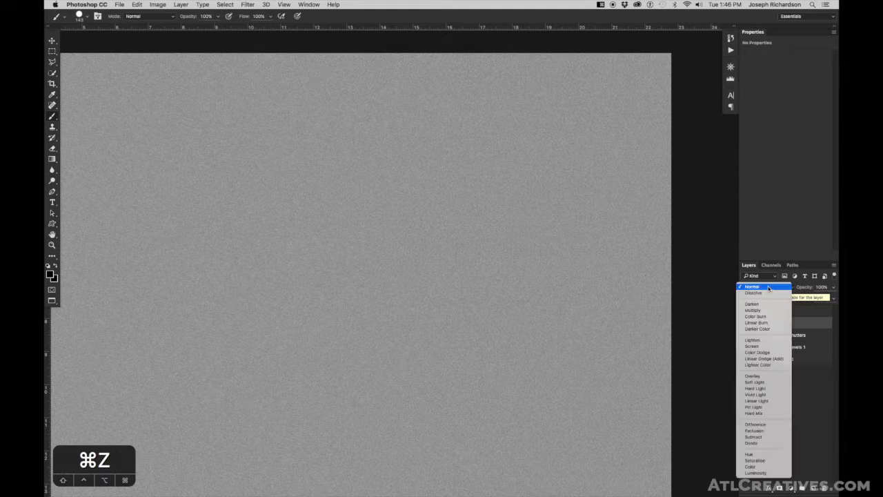
pyautogui.click(761, 376)
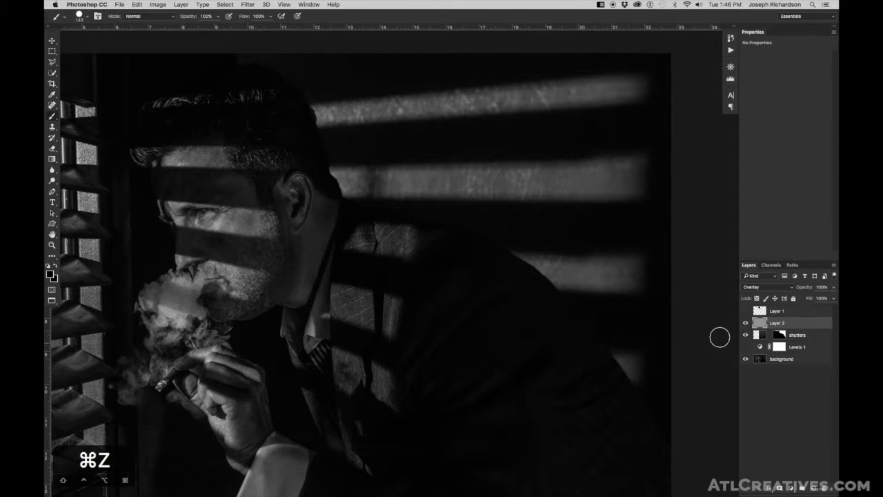
pyautogui.moveTo(600, 307); pyautogui.dragTo(584, 307)
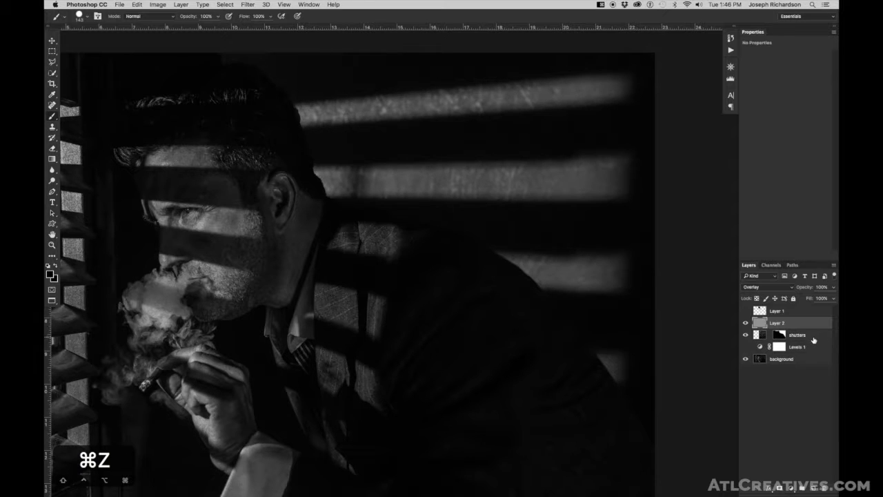
# - Clip the gray noise layer to the shutters layer directly beneath it
pyautogui.moveTo(774, 336); pyautogui.dragTo(762, 327)
pyautogui.moveTo(763, 327); pyautogui.dragTo(758, 328)
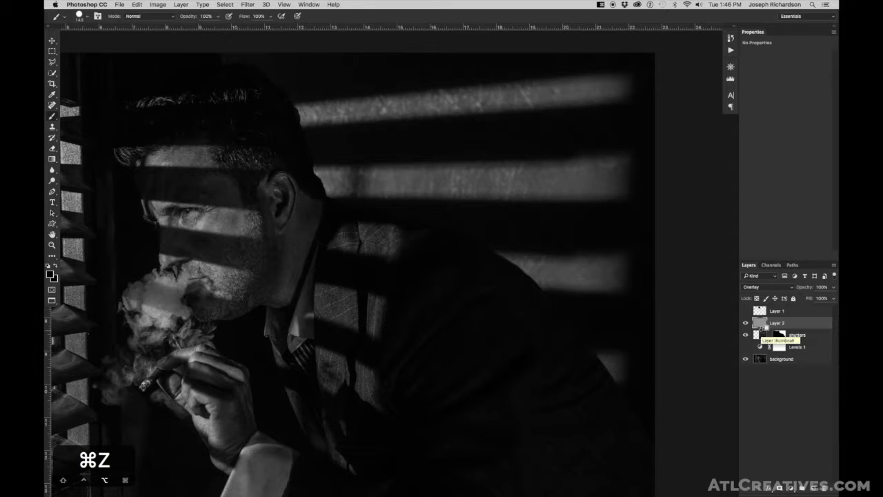
pyautogui.keyDown('alt'); pyautogui.click(762, 329); pyautogui.keyUp('alt')
pyautogui.keyDown('alt'); pyautogui.click(760, 328); pyautogui.keyUp('alt')
pyautogui.keyDown('alt'); pyautogui.click(761, 327); pyautogui.keyUp('alt')
# - Compare the noise layer hidden and shown against the wall light near the man's shoulder, and lower its opacity to 41%
pyautogui.click(745, 323)
pyautogui.click(745, 323)
pyautogui.scroll(5, 448, 181)
pyautogui.moveTo(448, 185); pyautogui.dragTo(500, 165)
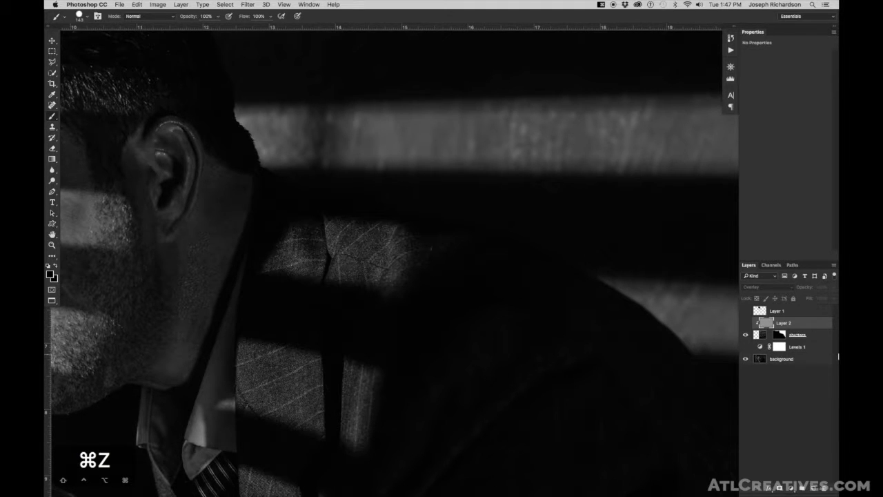
pyautogui.click(745, 323)
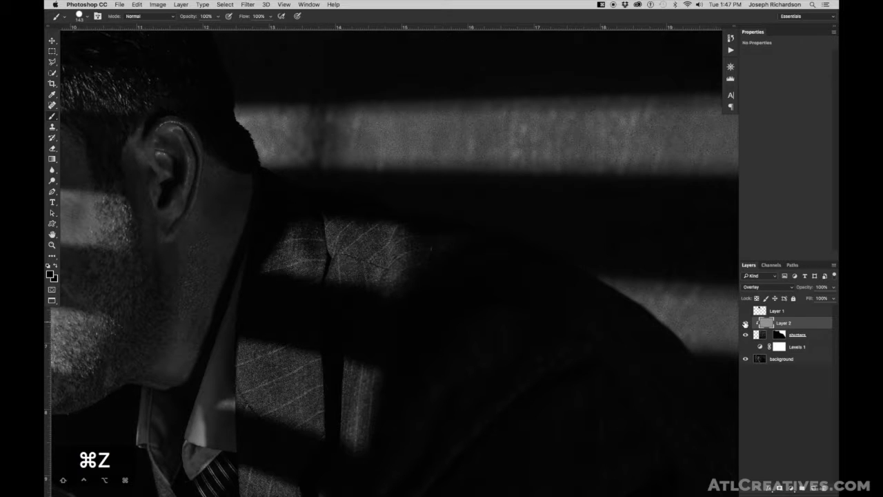
pyautogui.click(745, 324)
pyautogui.click(745, 323)
pyautogui.moveTo(806, 289); pyautogui.dragTo(783, 289)
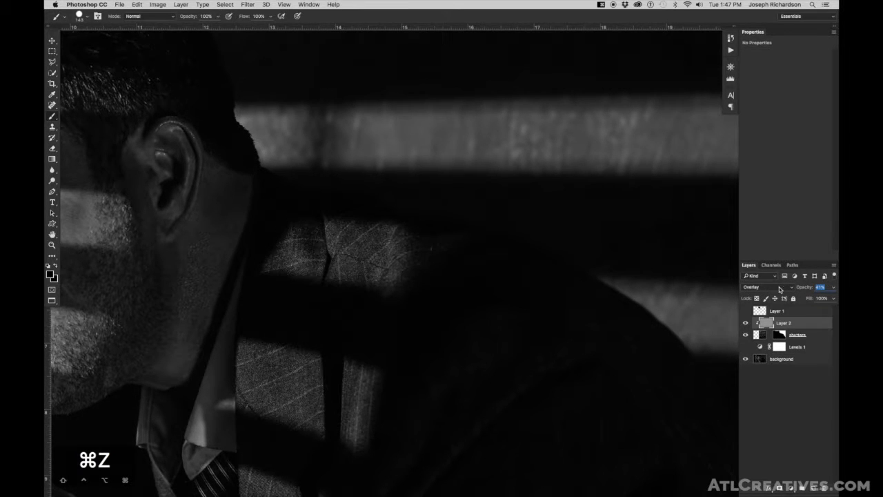
# - Check the softened noise against the original wall grain with the noise layer hidden and shown
pyautogui.click(746, 324)
pyautogui.click(746, 324)
pyautogui.click(745, 324)
pyautogui.click(745, 323)
pyautogui.click(745, 324)
pyautogui.click(745, 324)
pyautogui.click(745, 323)
pyautogui.click(746, 323)
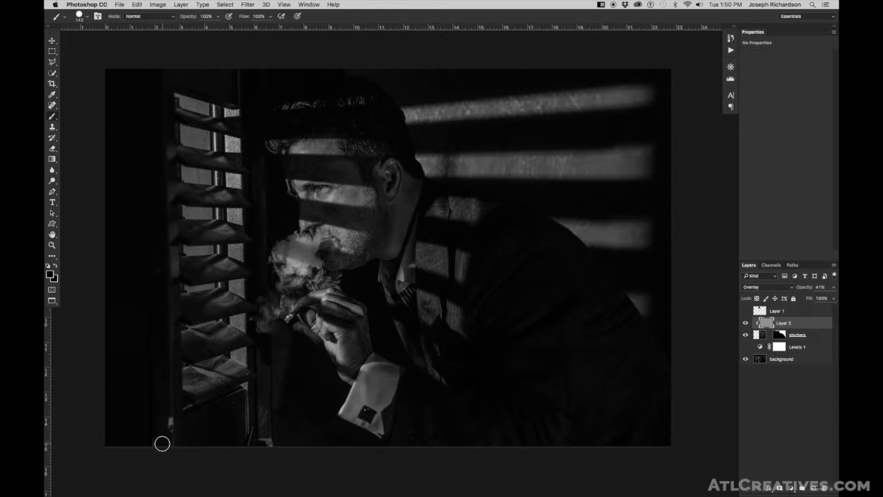
# - Examine the rod and wall texture between the window-shutter slats up close, along with the bright marks low on the shutter frame
pyautogui.moveTo(174, 418)
pyautogui.mouseDown()
pyautogui.moveTo(161, 429)
pyautogui.moveTo(181, 403)
pyautogui.moveTo(169, 435)
pyautogui.mouseUp()
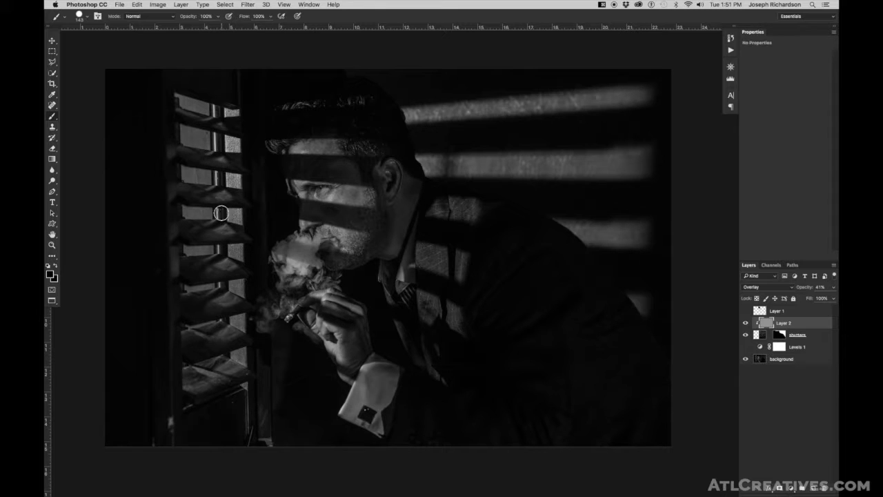
pyautogui.press('space')
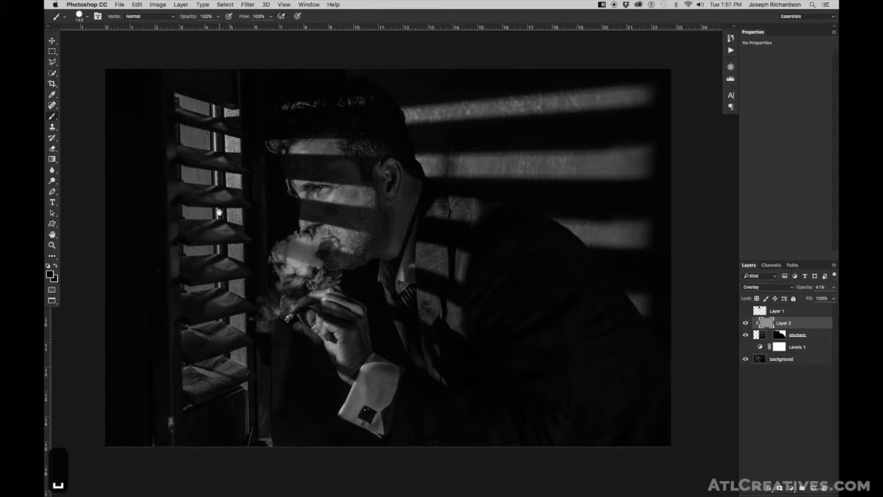
pyautogui.scroll(10, 217, 212)
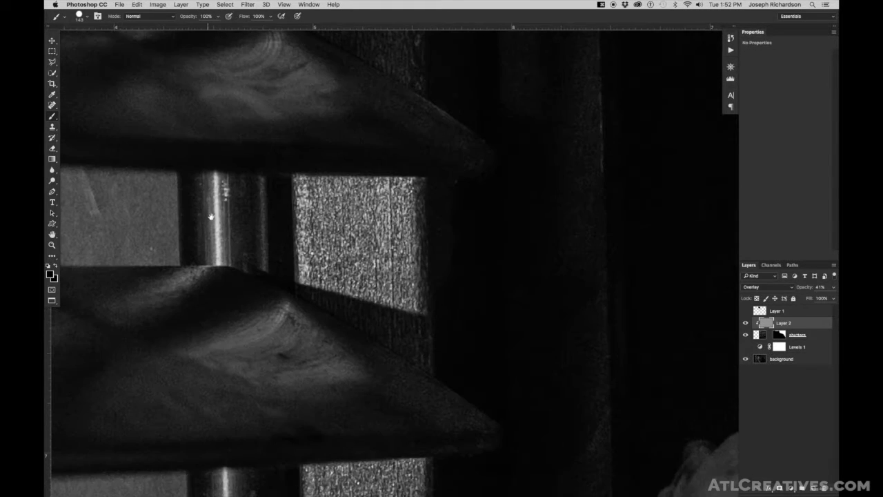
pyautogui.moveTo(211, 216); pyautogui.dragTo(268, 219)
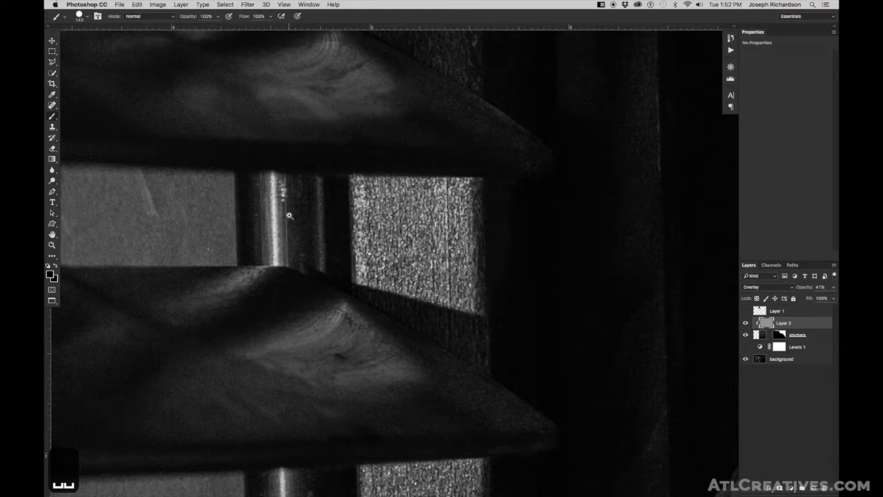
pyautogui.scroll(1, 289, 214)
pyautogui.moveTo(310, 216); pyautogui.dragTo(239, 222)
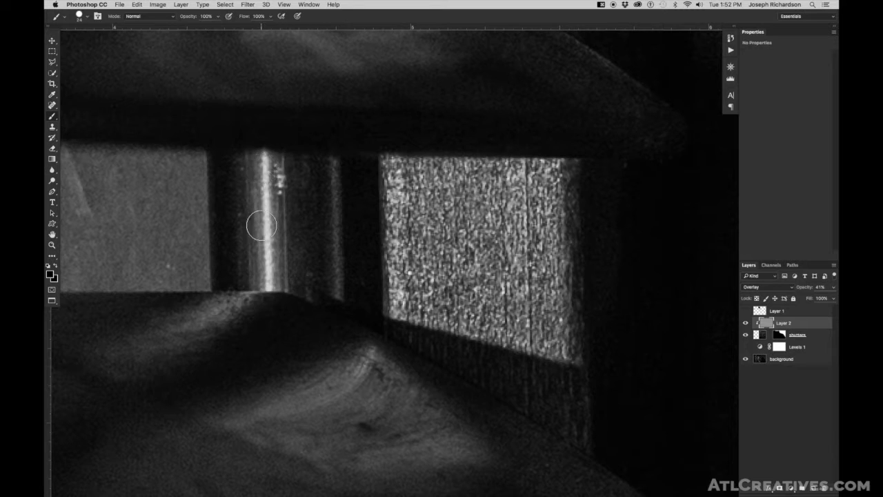
pyautogui.press('space')
pyautogui.moveTo(269, 209)
pyautogui.mouseDown()
pyautogui.moveTo(269, 316)
pyautogui.moveTo(264, 201)
pyautogui.moveTo(265, 331)
pyautogui.mouseUp()
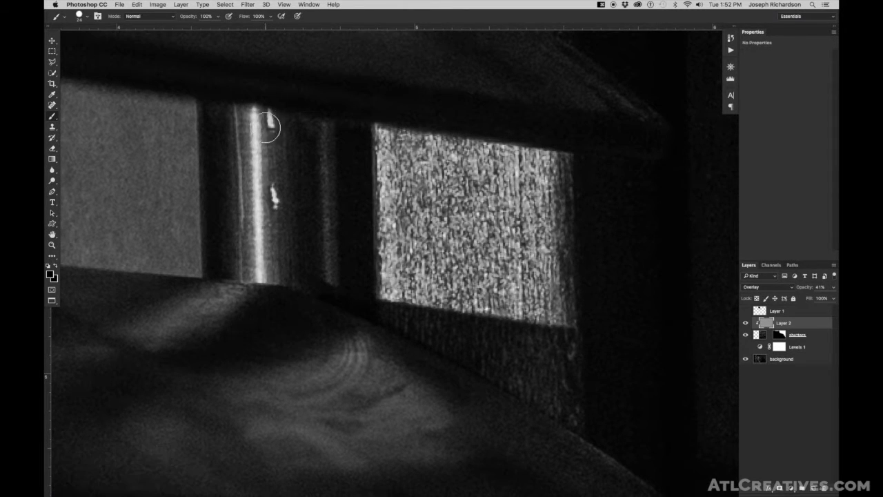
pyautogui.press('space')
pyautogui.keyDown('alt'); pyautogui.click(269, 238); pyautogui.keyUp('alt')
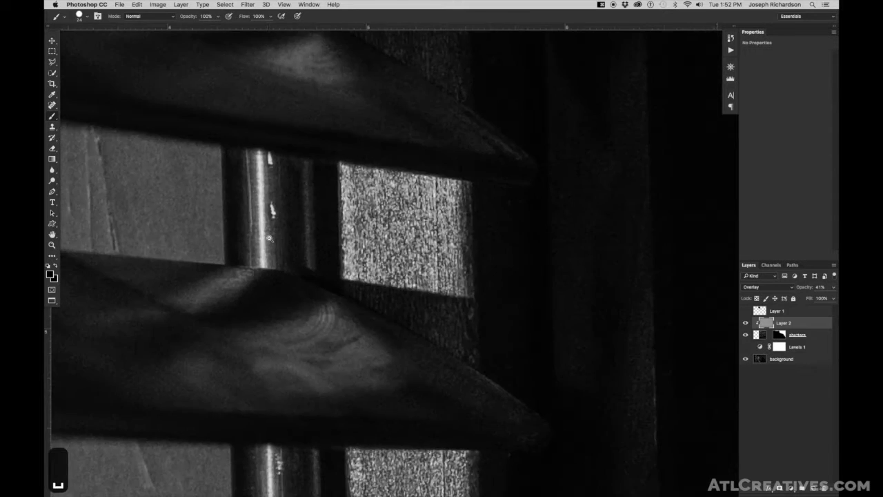
pyautogui.keyDown('alt'); pyautogui.click(269, 238); pyautogui.keyUp('alt')
pyautogui.keyDown('alt'); pyautogui.click(269, 238); pyautogui.keyUp('alt')
pyautogui.keyDown('alt'); pyautogui.click(269, 238); pyautogui.keyUp('alt')
pyautogui.moveTo(264, 264); pyautogui.dragTo(324, 264)
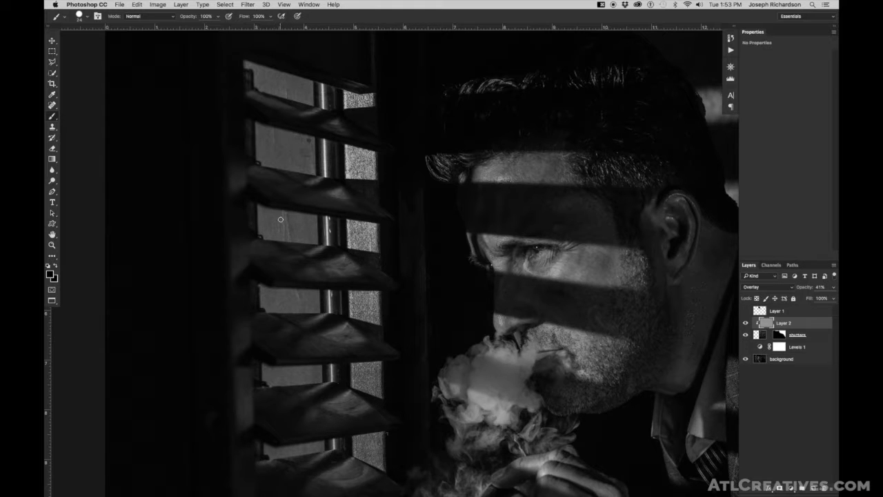
pyautogui.scroll(-5, 451, 306)
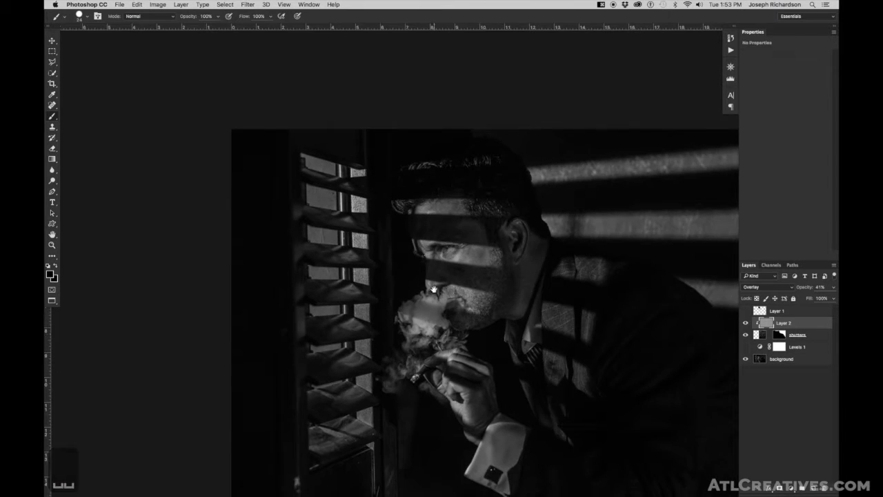
pyautogui.moveTo(433, 290); pyautogui.dragTo(398, 253)
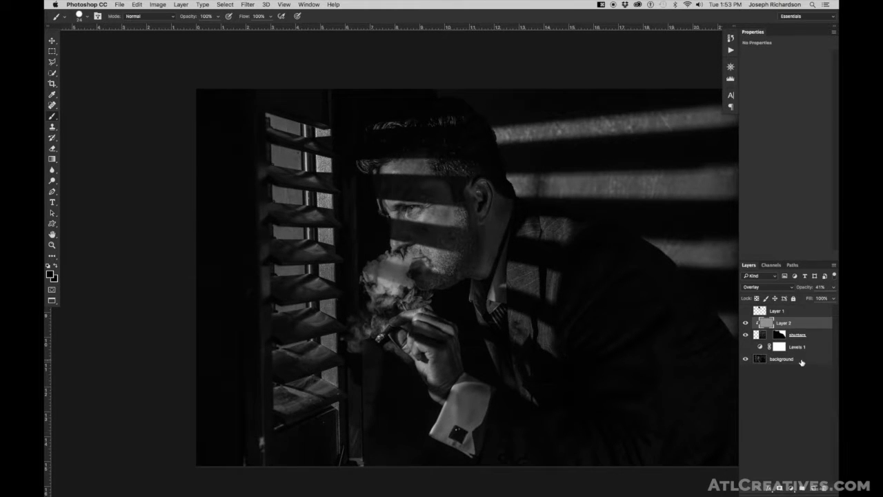
# - Add a new layer above the hidden Layer 1 and name it clone stamp
pyautogui.click(746, 311)
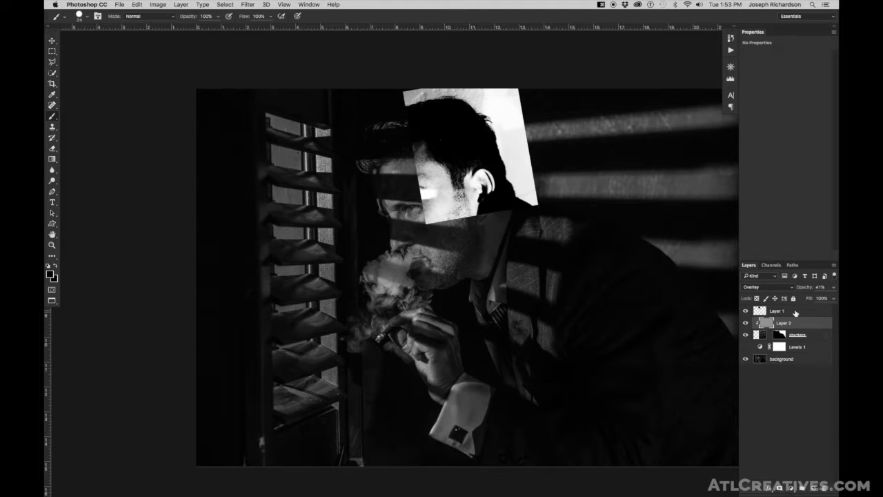
pyautogui.click(746, 312)
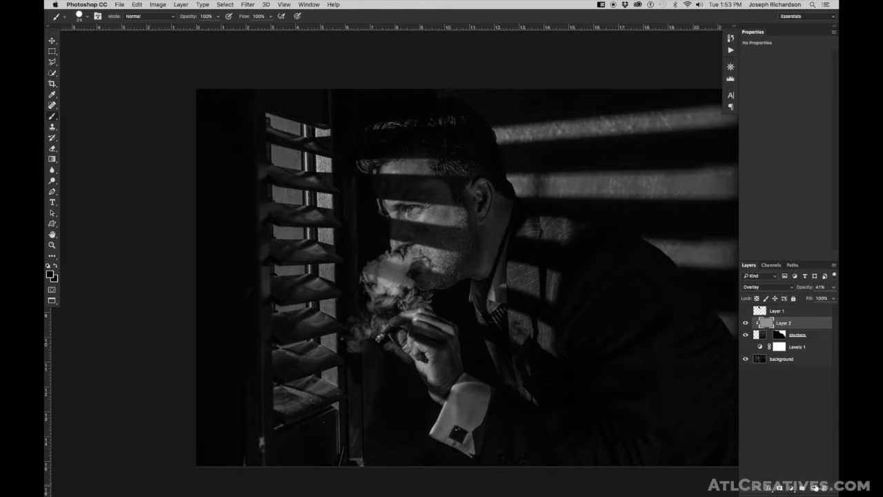
pyautogui.click(801, 312)
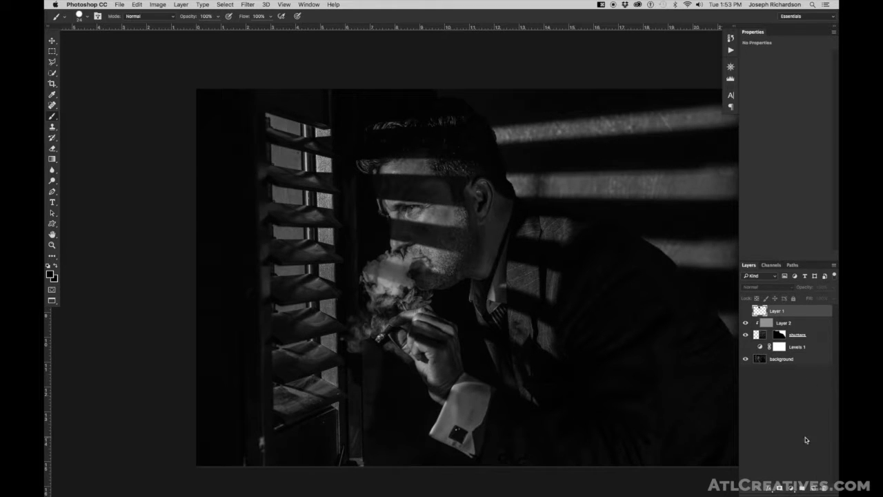
pyautogui.click(813, 488)
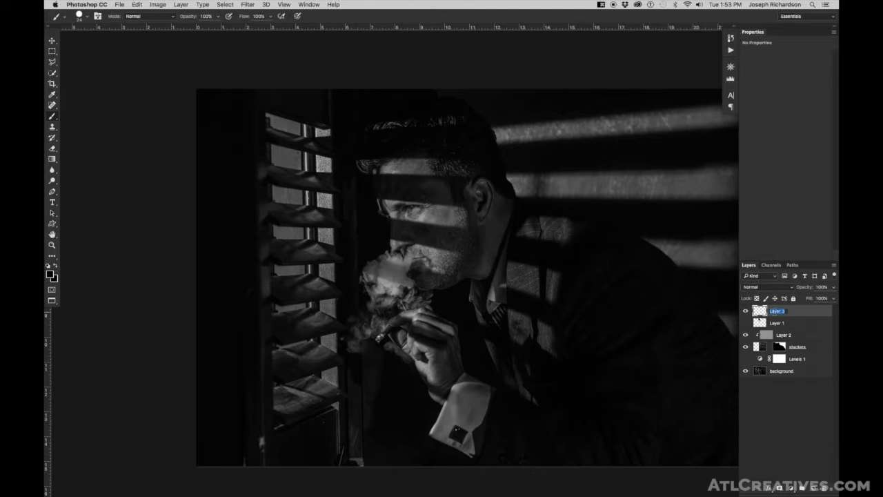
pyautogui.write('clone st')
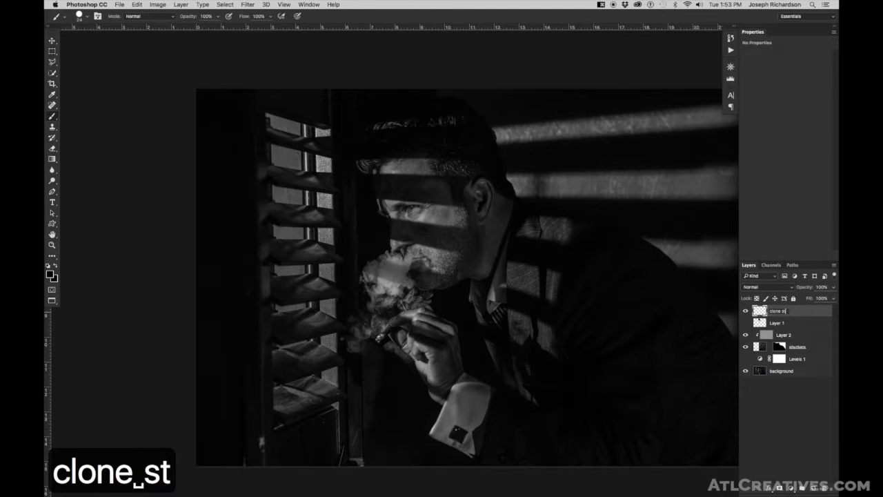
pyautogui.write('amp')
pyautogui.press('Return')
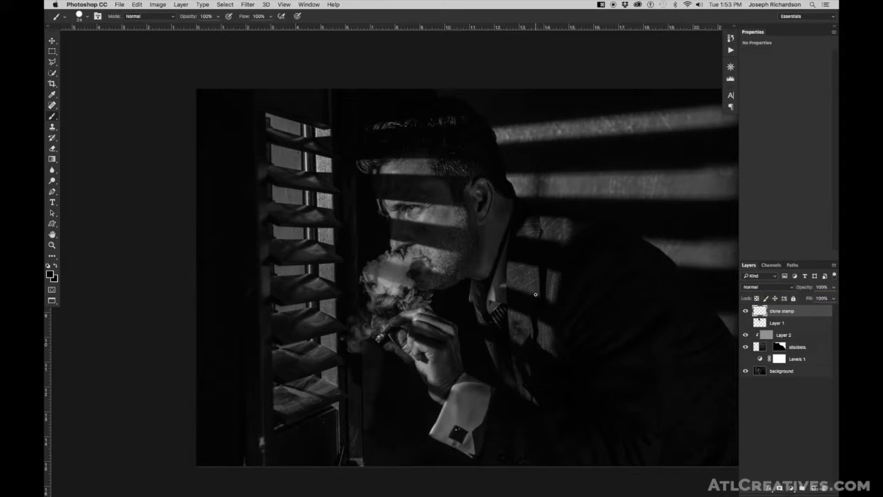
# - Clone out the bright spot at the foot of the narrow post beside the shutters with the Clone Stamp tool
pyautogui.keyDown('super'); pyautogui.click(393, 343); pyautogui.keyUp('super')
pyautogui.moveTo(393, 342); pyautogui.dragTo(452, 243)
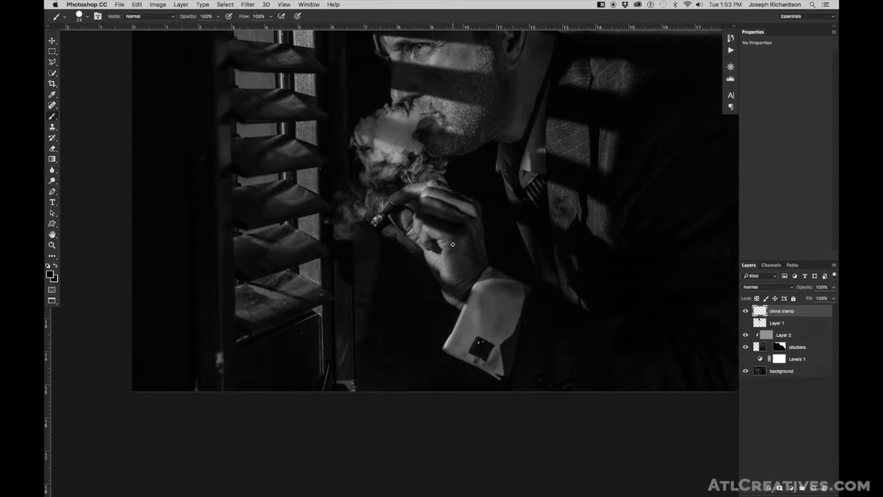
pyautogui.press('s')
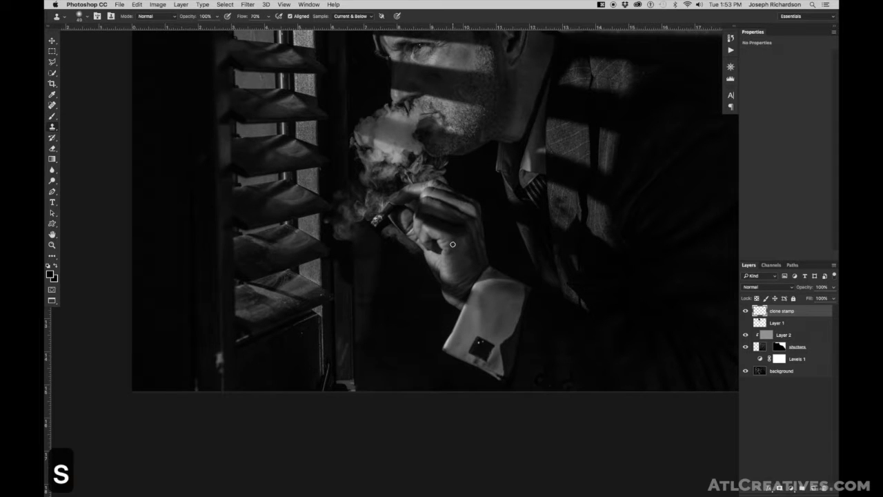
pyautogui.press('space')
pyautogui.keyDown('super'); pyautogui.click(356, 288); pyautogui.keyUp('super')
pyautogui.moveTo(356, 288); pyautogui.dragTo(366, 223)
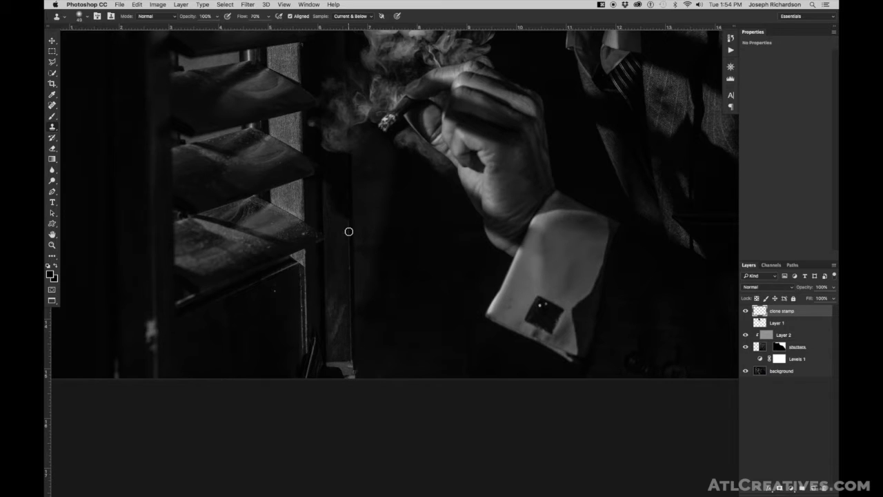
pyautogui.moveTo(349, 231); pyautogui.dragTo(369, 228)
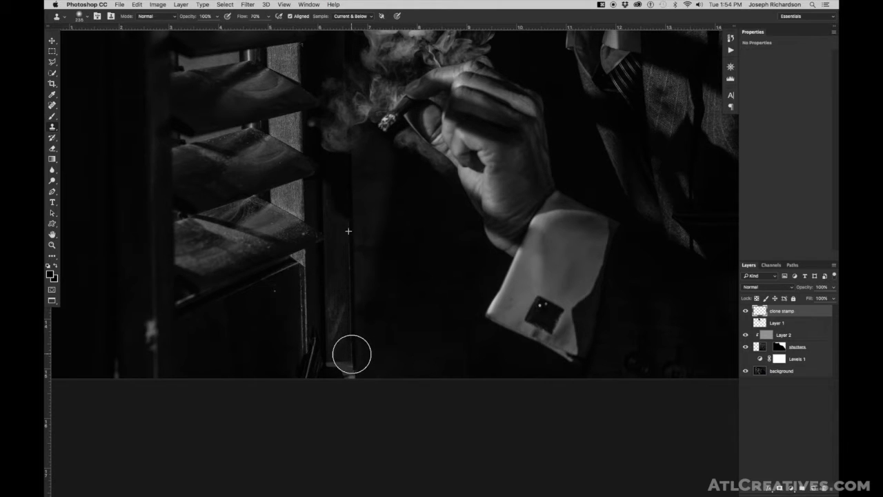
pyautogui.moveTo(351, 354)
pyautogui.mouseDown()
pyautogui.moveTo(351, 368)
pyautogui.moveTo(336, 370)
pyautogui.moveTo(331, 310)
pyautogui.moveTo(336, 351)
pyautogui.moveTo(368, 363)
pyautogui.moveTo(335, 356)
pyautogui.mouseUp()
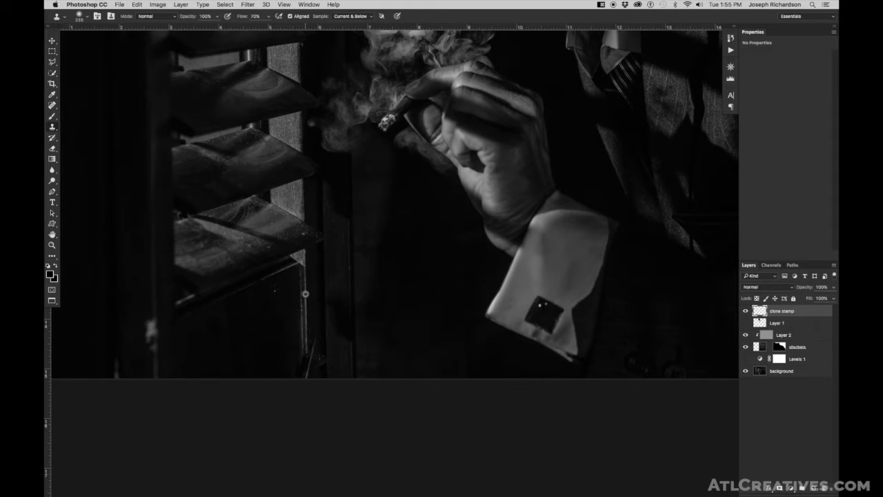
# - Clone out the object at the bottom of the shutter's inner edge and the bright marks low on its outer frame
pyautogui.keyDown('alt'); pyautogui.click(305, 295); pyautogui.keyUp('alt')
pyautogui.moveTo(306, 295); pyautogui.dragTo(299, 295)
pyautogui.moveTo(305, 349)
pyautogui.mouseDown()
pyautogui.moveTo(305, 376)
pyautogui.moveTo(369, 400)
pyautogui.moveTo(417, 400)
pyautogui.mouseUp()
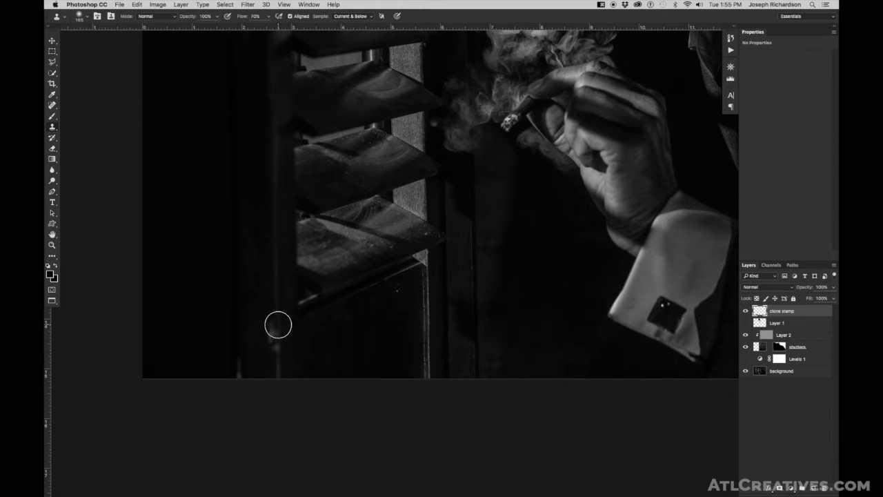
pyautogui.moveTo(278, 327)
pyautogui.mouseDown()
pyautogui.moveTo(278, 356)
pyautogui.moveTo(267, 323)
pyautogui.moveTo(257, 367)
pyautogui.moveTo(243, 361)
pyautogui.moveTo(248, 376)
pyautogui.moveTo(244, 369)
pyautogui.moveTo(267, 361)
pyautogui.moveTo(275, 386)
pyautogui.moveTo(276, 324)
pyautogui.moveTo(279, 348)
pyautogui.mouseUp()
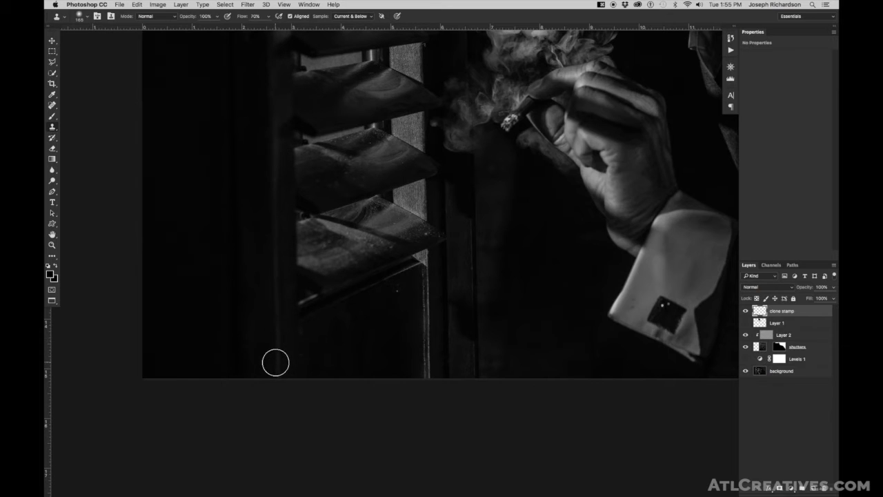
# - Review the whole image with the clone stamp layer hidden and shown to judge the cleanup around the shutters
pyautogui.press('space')
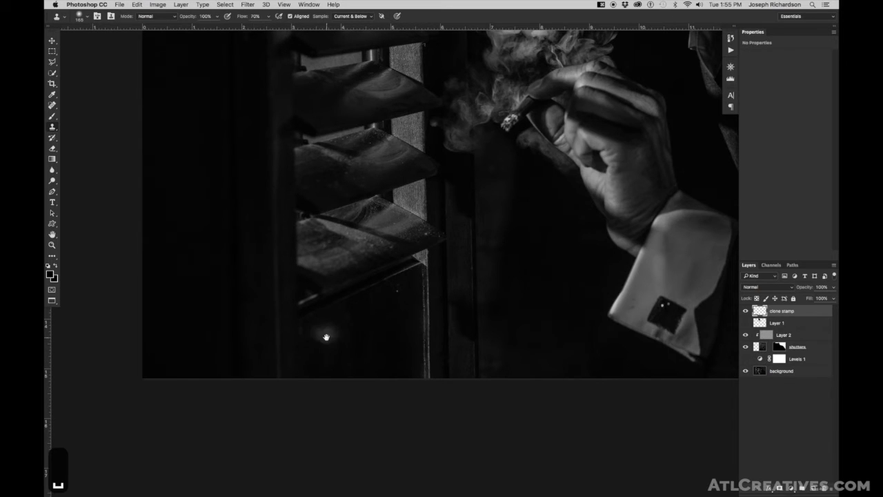
pyautogui.keyDown('alt'); pyautogui.click(331, 335); pyautogui.keyUp('alt')
pyautogui.keyDown('alt'); pyautogui.click(331, 335); pyautogui.keyUp('alt')
pyautogui.keyDown('alt'); pyautogui.click(332, 336); pyautogui.keyUp('alt')
pyautogui.moveTo(413, 272); pyautogui.dragTo(353, 335)
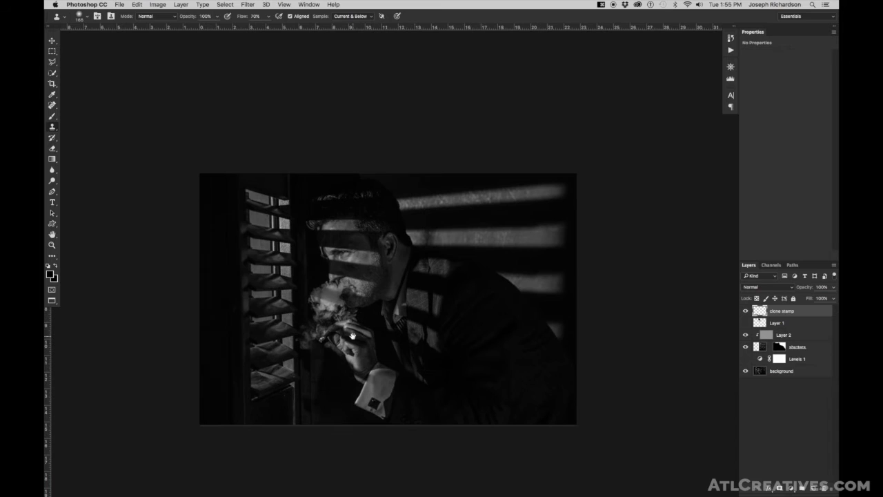
pyautogui.click(745, 312)
pyautogui.click(745, 312)
pyautogui.click(745, 312)
pyautogui.click(745, 312)
pyautogui.click(745, 312)
pyautogui.click(745, 312)
pyautogui.click(745, 312)
pyautogui.click(745, 312)
# - Inspect the cleaned lower shutter frame up close with the clone stamp layer hidden and shown
pyautogui.moveTo(300, 410)
pyautogui.mouseDown()
pyautogui.moveTo(326, 416)
pyautogui.moveTo(343, 383)
pyautogui.mouseUp()
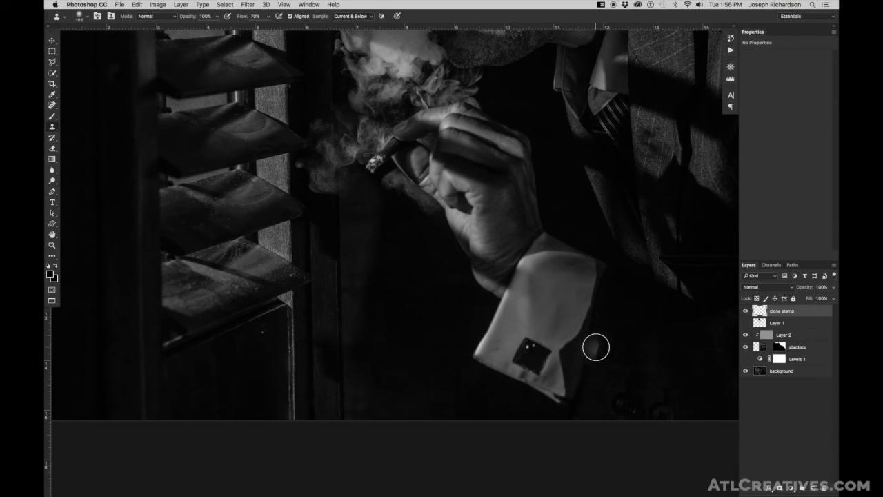
pyautogui.click(746, 311)
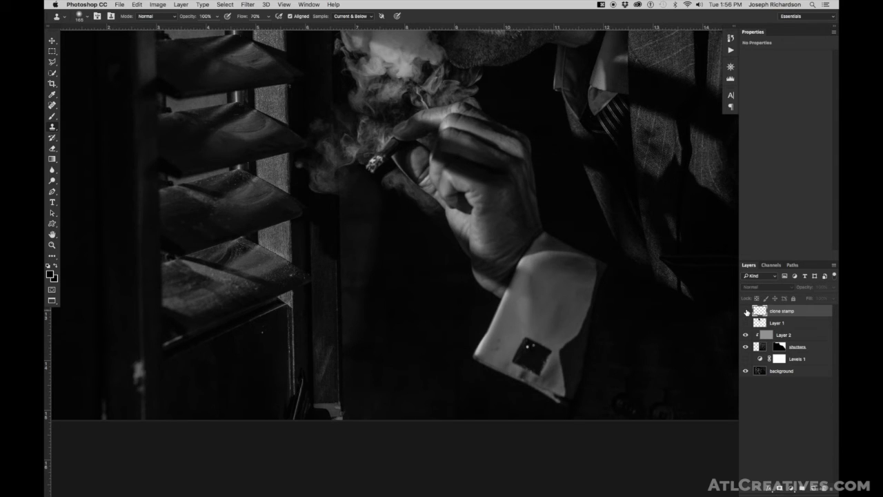
pyautogui.click(357, 400)
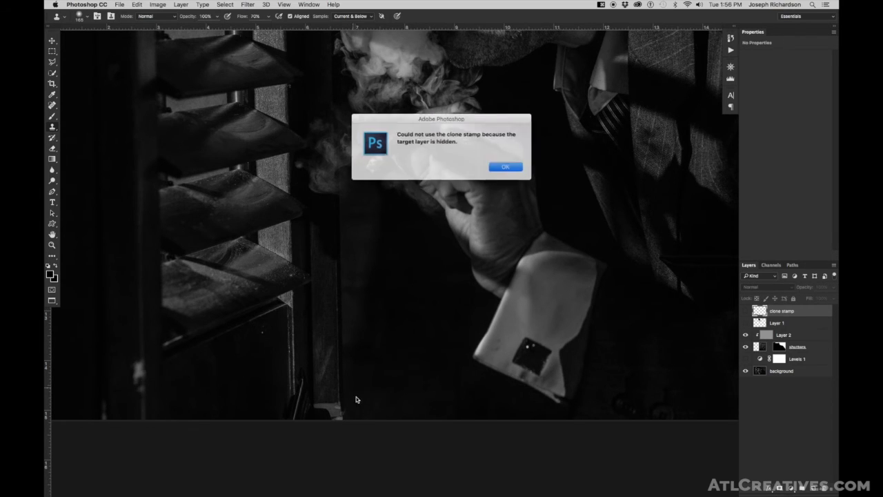
pyautogui.click(502, 166)
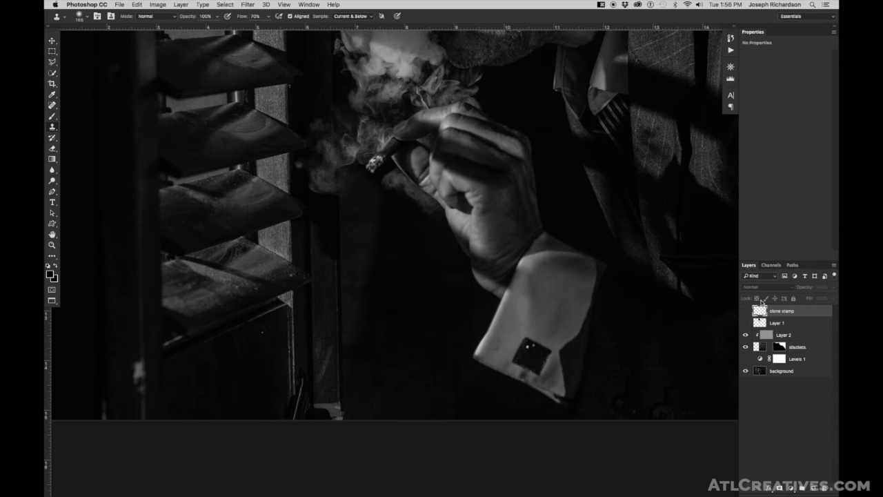
pyautogui.click(745, 312)
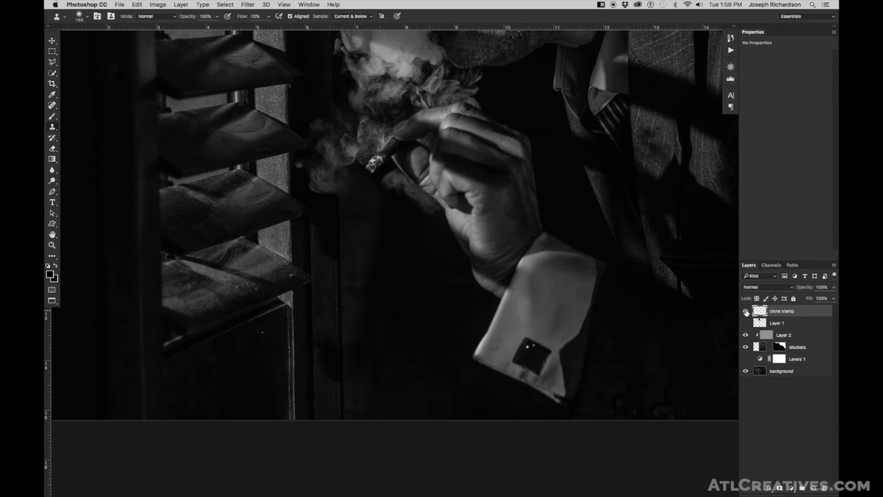